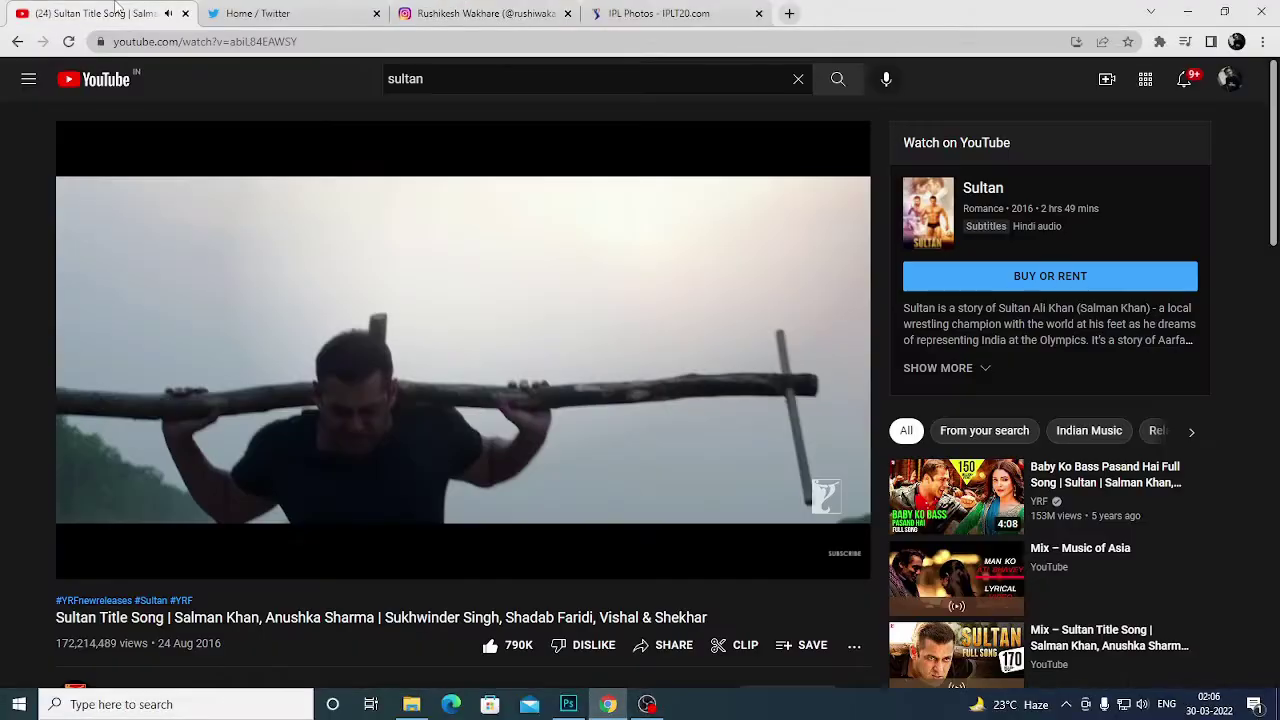
Step: In a new Chrome tab, search Google Images for 'cricket stadium'
click(568, 704)
click(607, 704)
click(789, 13)
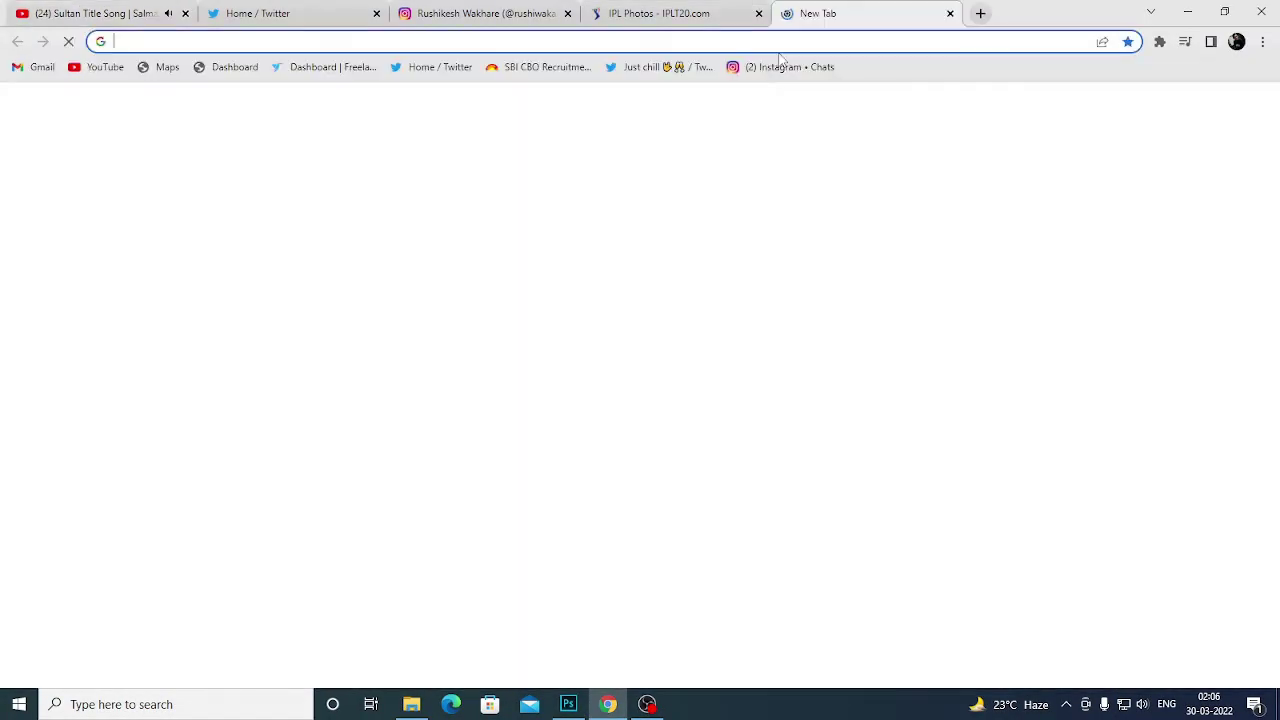
click(571, 338)
text(cricket stadium)
click(569, 407)
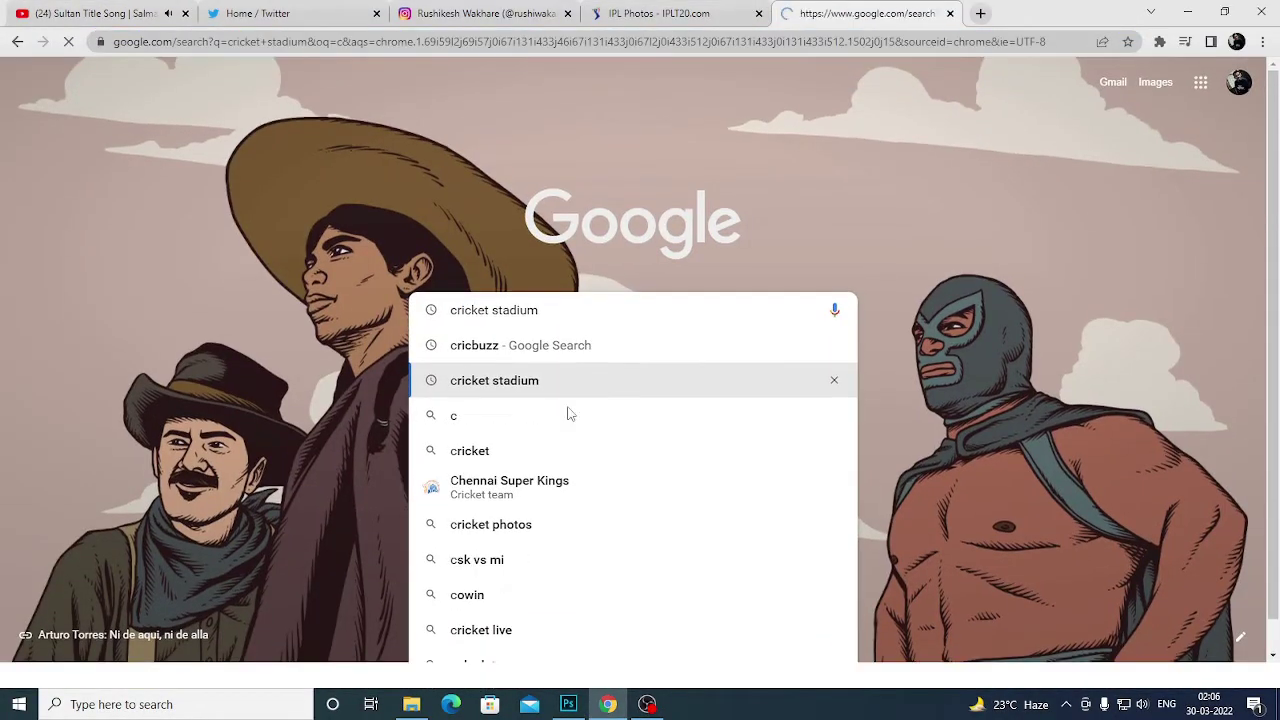
click(227, 143)
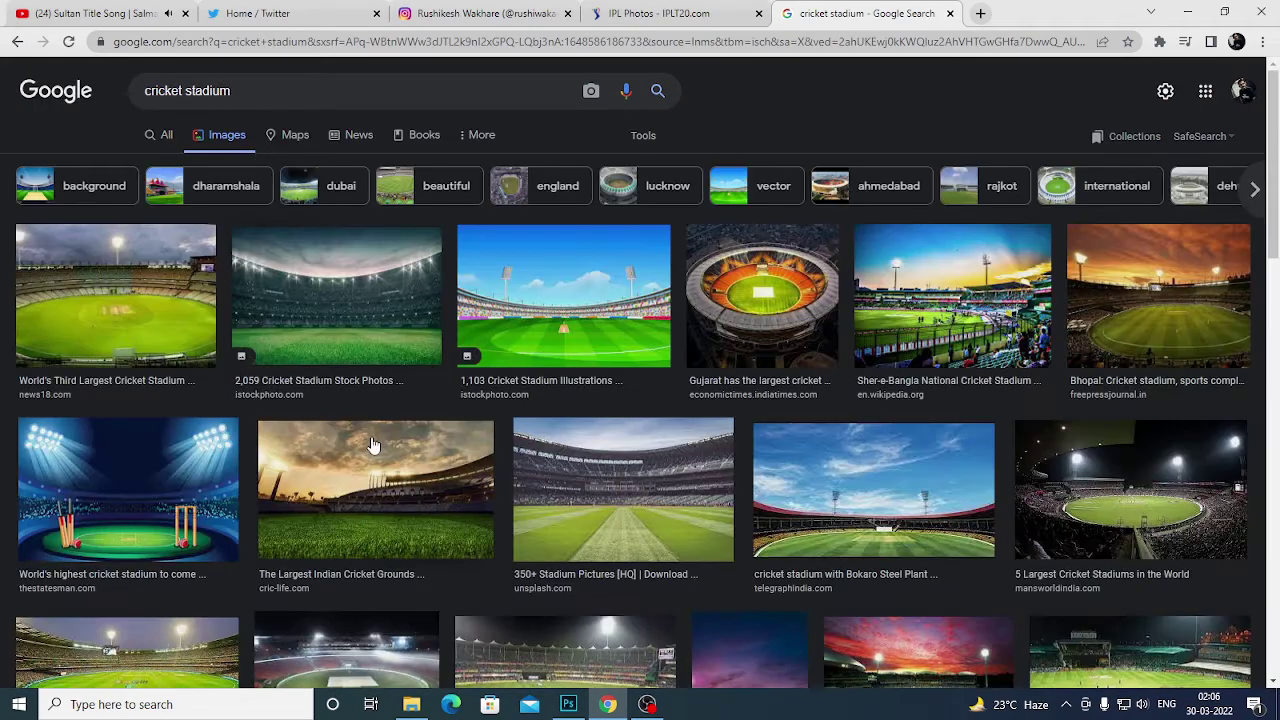
Step: Preview the Largest Indian Cricket Grounds, stadium-ground-bg and floodlit 3d stadium results
scroll(371, 446, down, 3)
click(362, 170)
scroll(985, 383, down, 2)
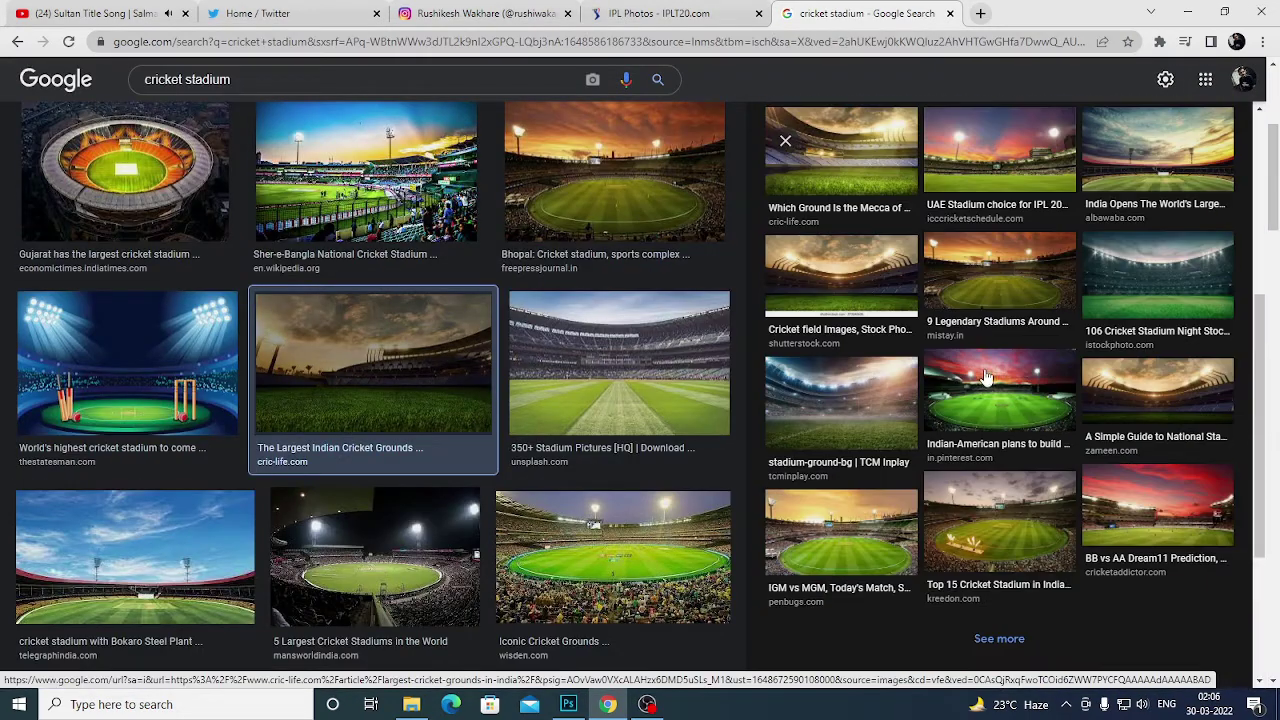
click(873, 408)
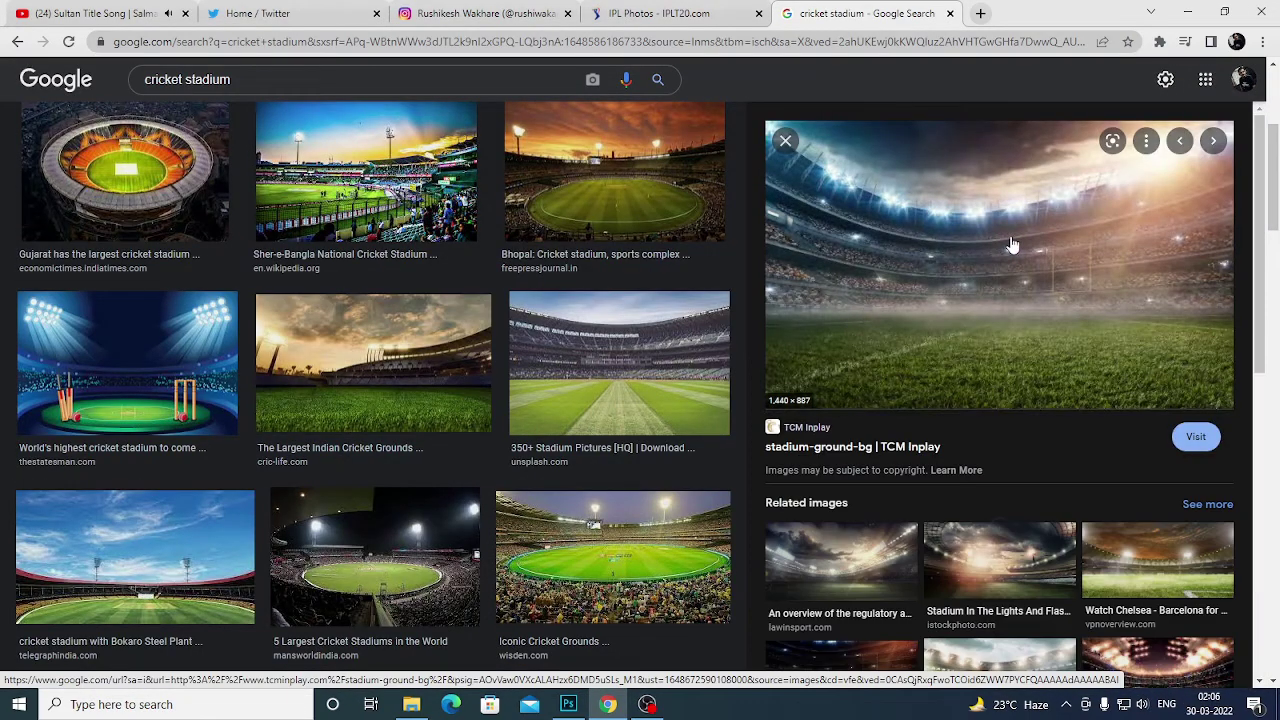
scroll(1010, 245, down, 2)
click(1049, 283)
scroll(1000, 300, down, 4)
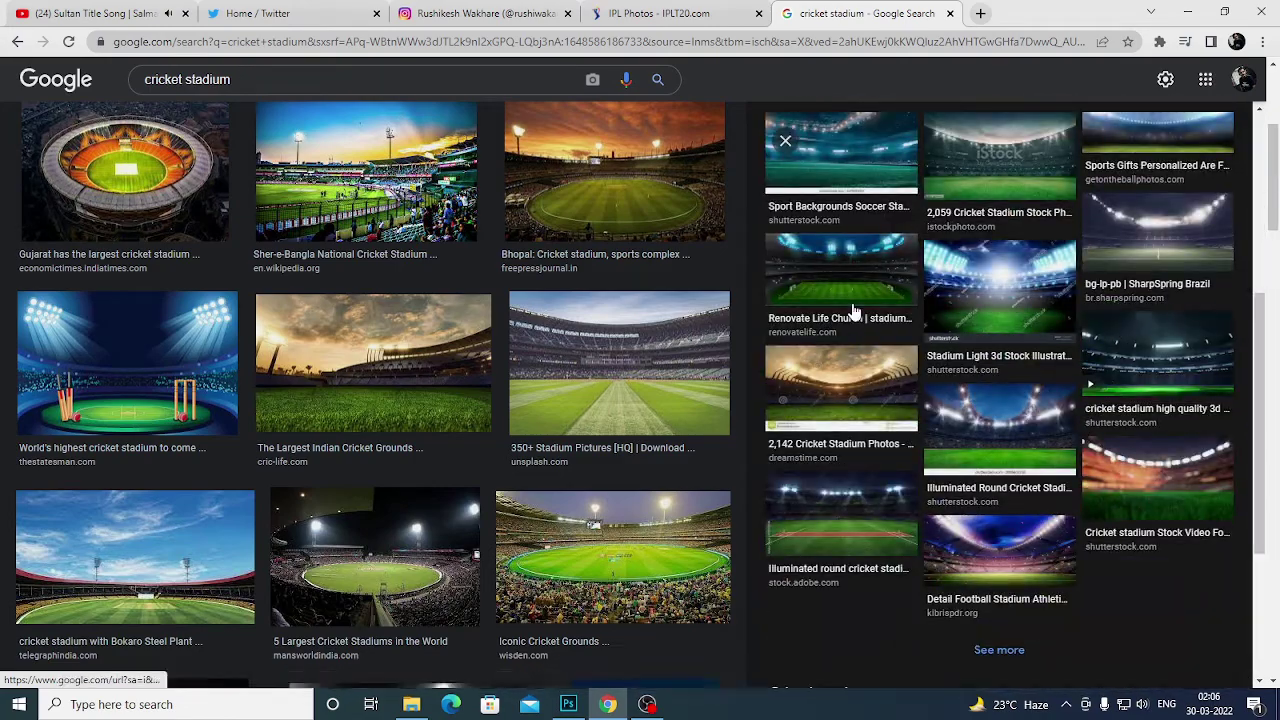
scroll(855, 312, down, 2)
scroll(557, 251, down, 3)
scroll(500, 250, down, 3)
scroll(470, 248, down, 3)
scroll(447, 245, down, 3)
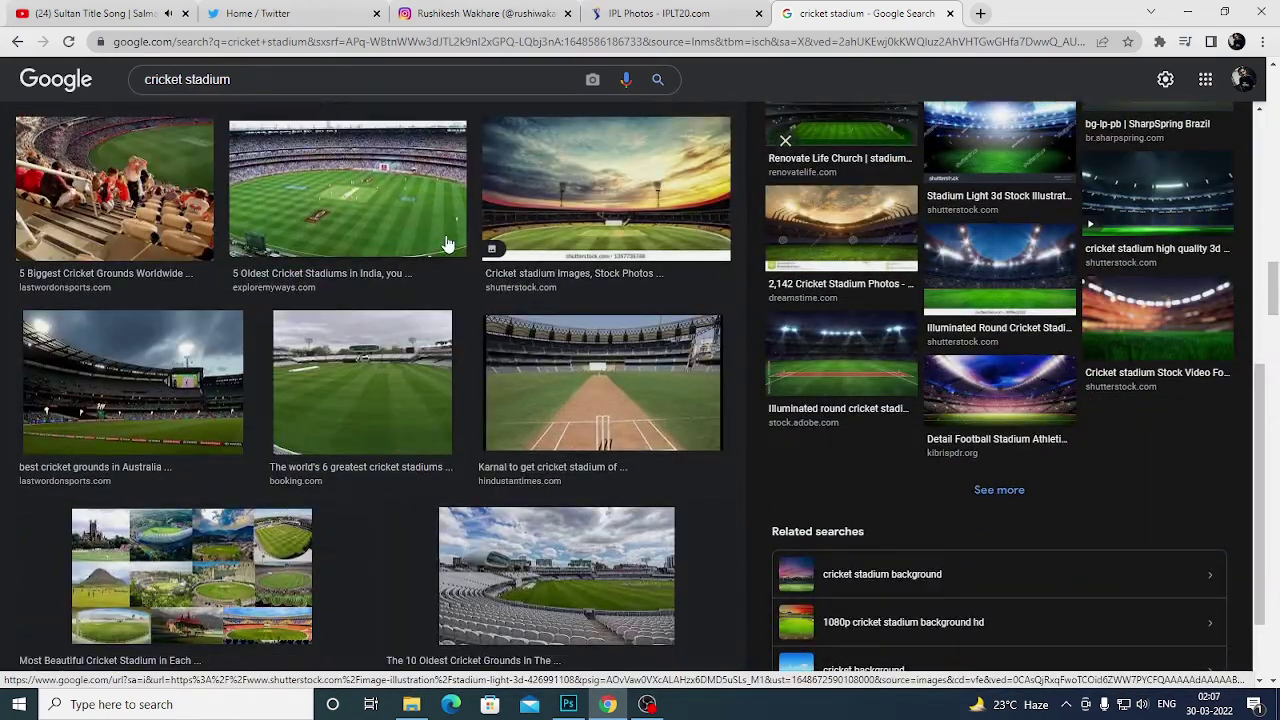
scroll(445, 240, down, 3)
scroll(435, 225, down, 3)
scroll(431, 214, down, 3)
scroll(429, 210, down, 3)
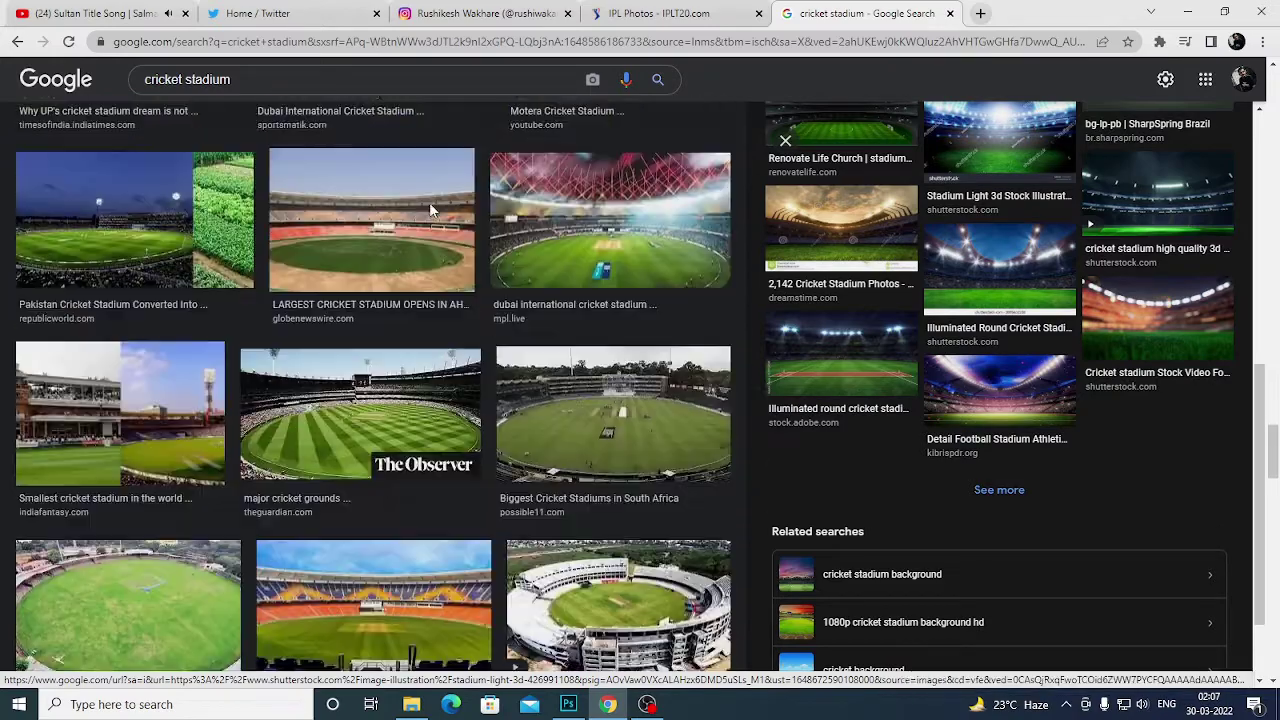
scroll(431, 210, down, 3)
Step: Preview more floodlit stadium results, ending on the dramatic soccer stadium footage
scroll(431, 210, down, 3)
scroll(1000, 300, up, 5)
click(1143, 465)
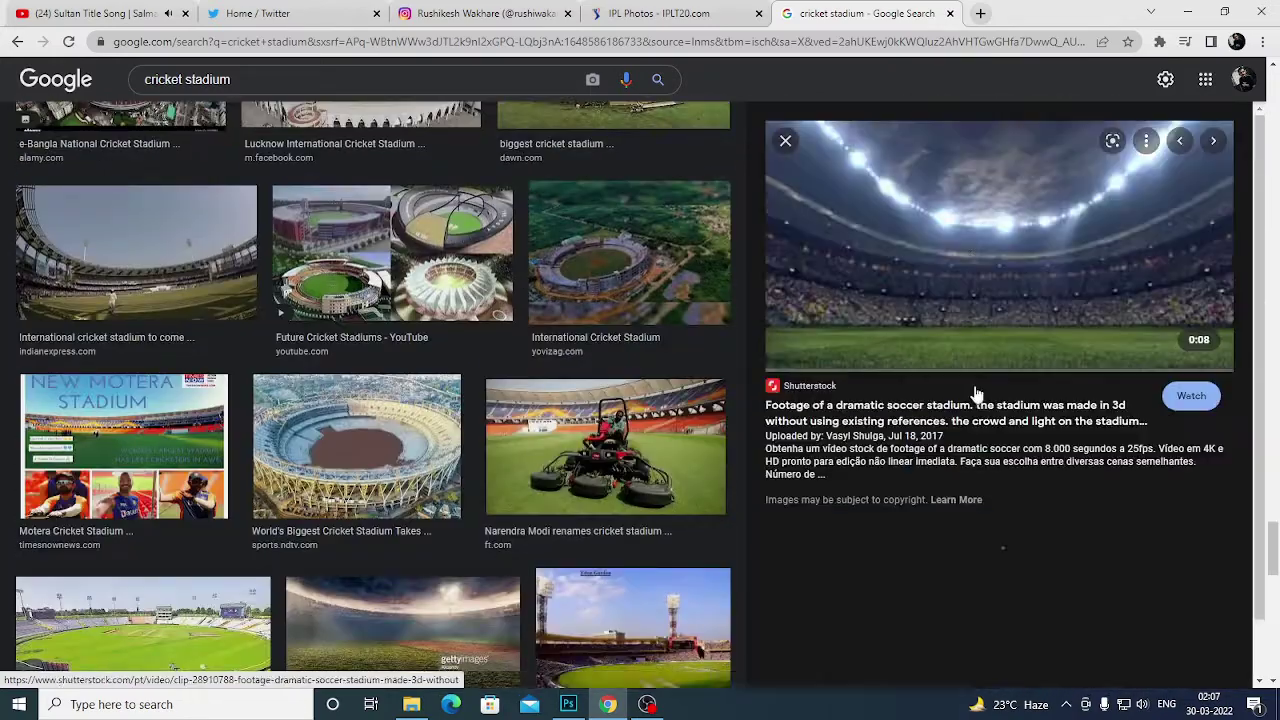
scroll(976, 393, down, 2)
click(1000, 350)
click(970, 300)
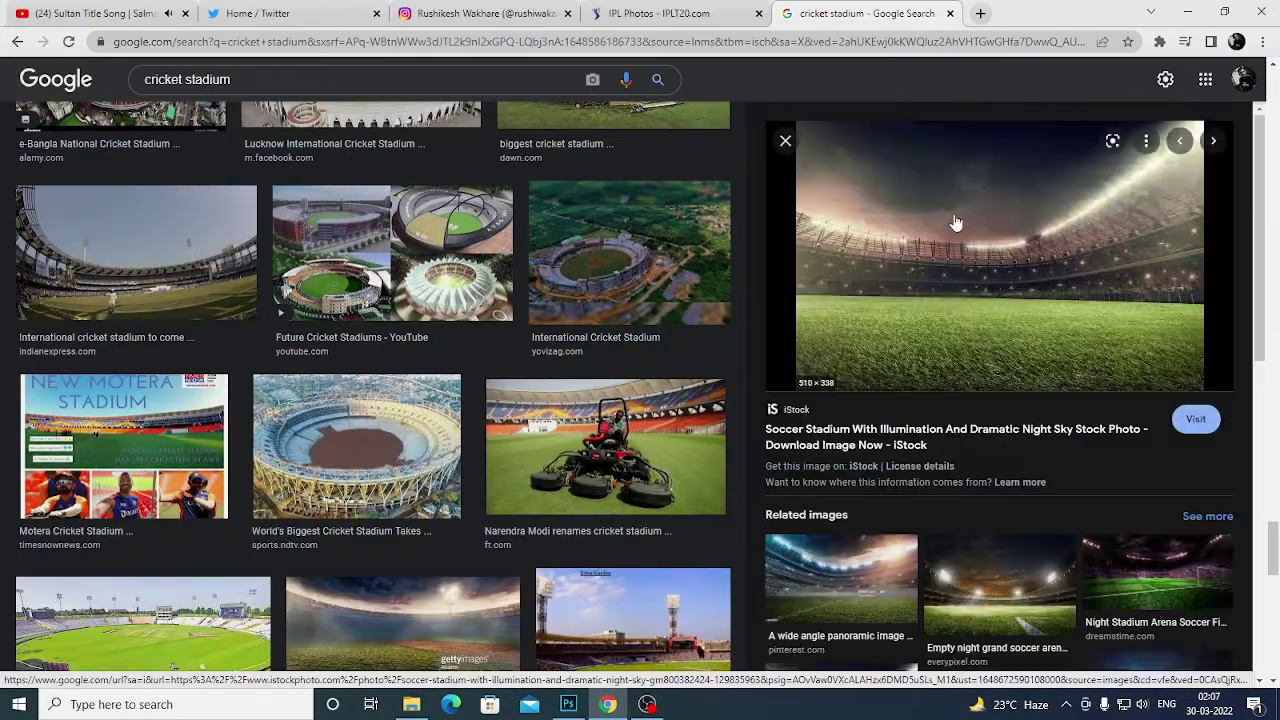
scroll(950, 208, down, 4)
scroll(944, 197, up, 4)
right_click(938, 200)
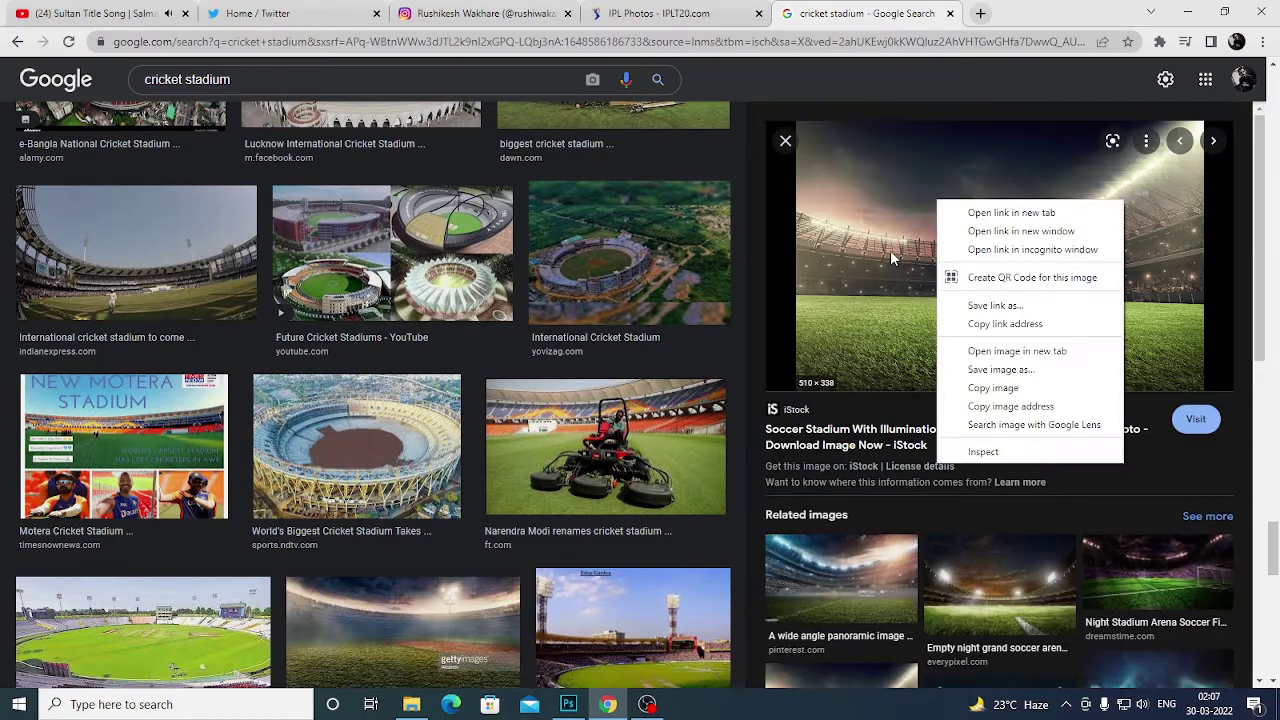
scroll(893, 258, down, 4)
click(890, 310)
scroll(968, 437, down, 3)
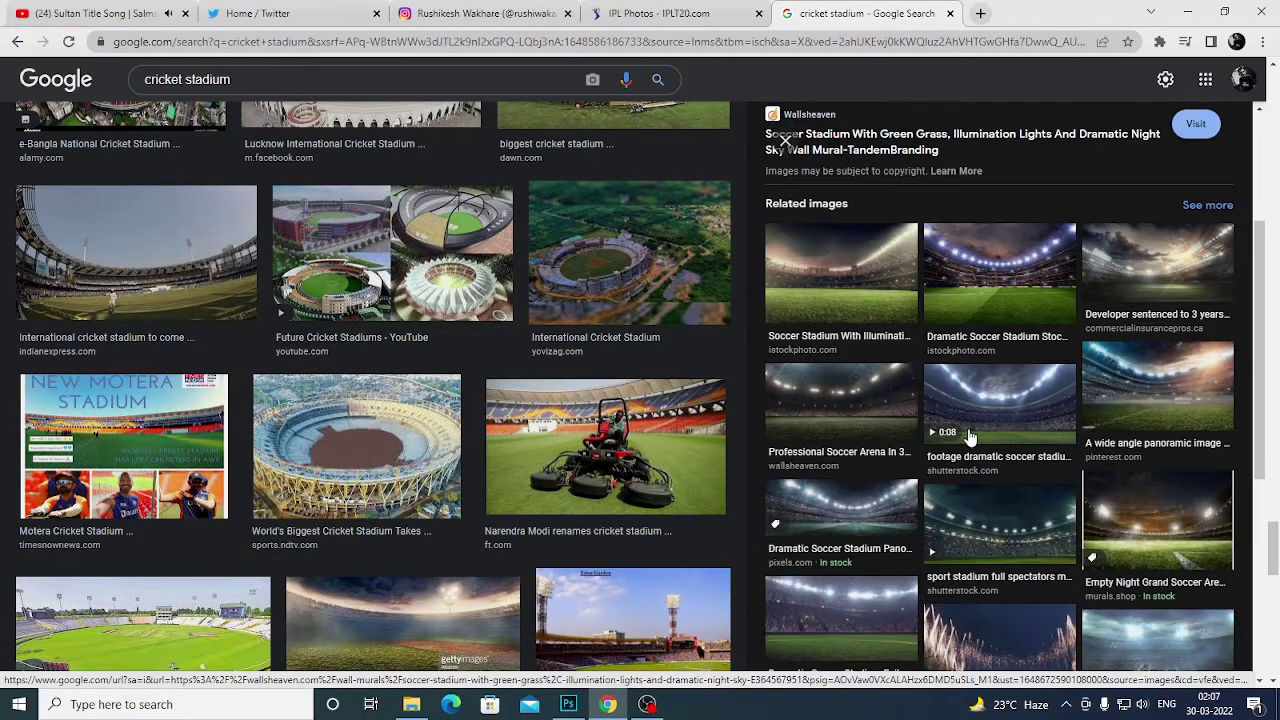
scroll(968, 437, down, 2)
click(1142, 480)
scroll(958, 219, down, 2)
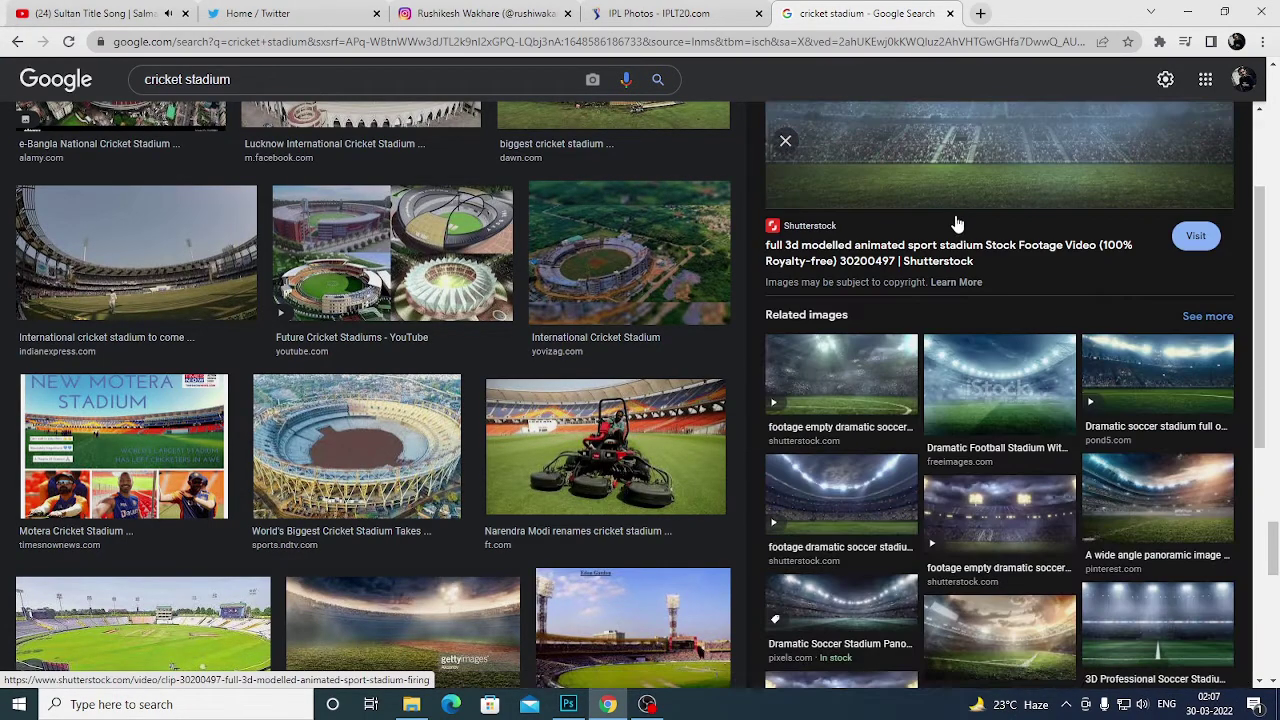
click(870, 447)
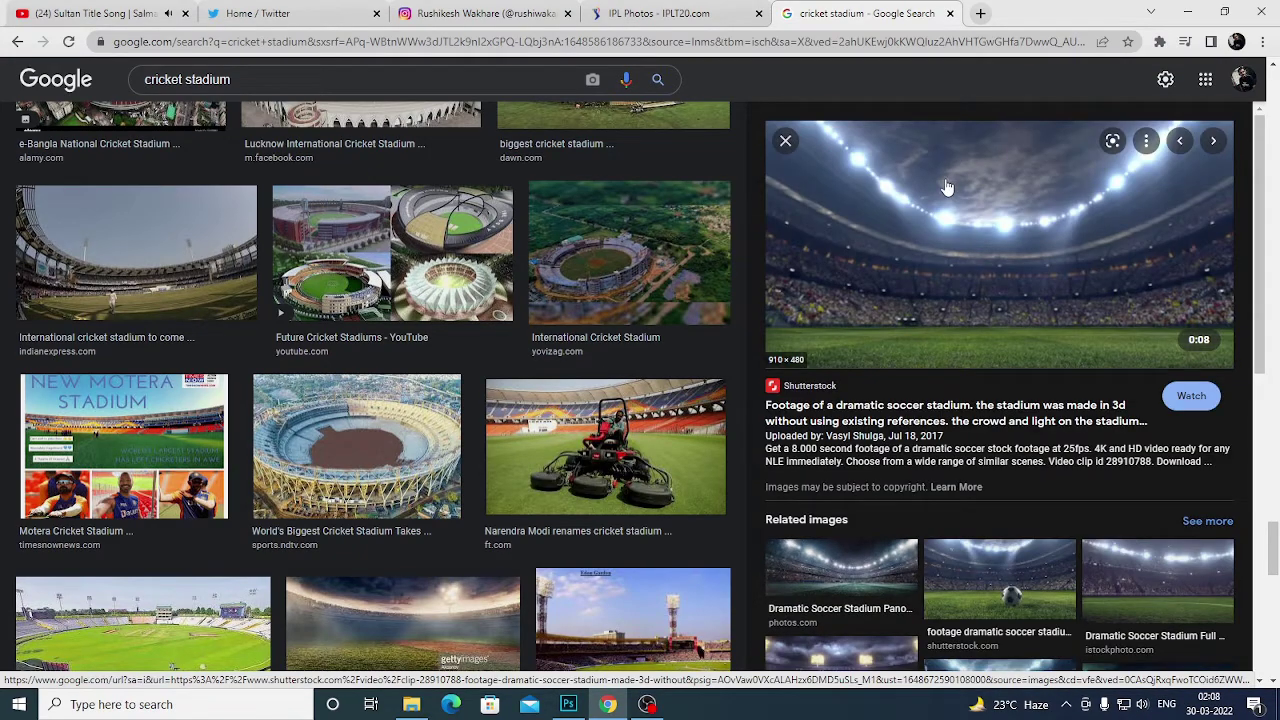
Step: Copy the floodlit stadium image from Chrome and paste it into the Photoshop document
right_click(947, 187)
click(1000, 366)
click(568, 704)
key(ctrl+v)
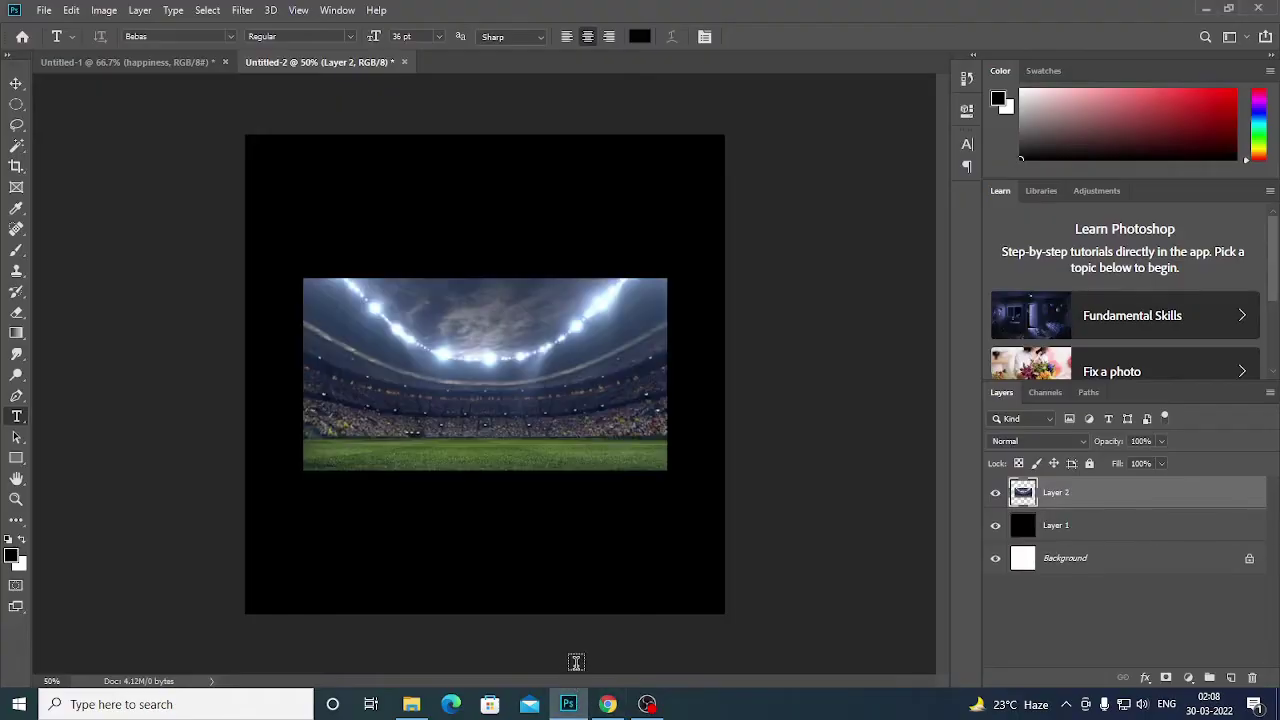
Step: Scale the stadium layer to 282.72% so it fills the square canvas
key(ctrl+t)
drag(303, 279, 57, 123)
drag(669, 468, 843, 580)
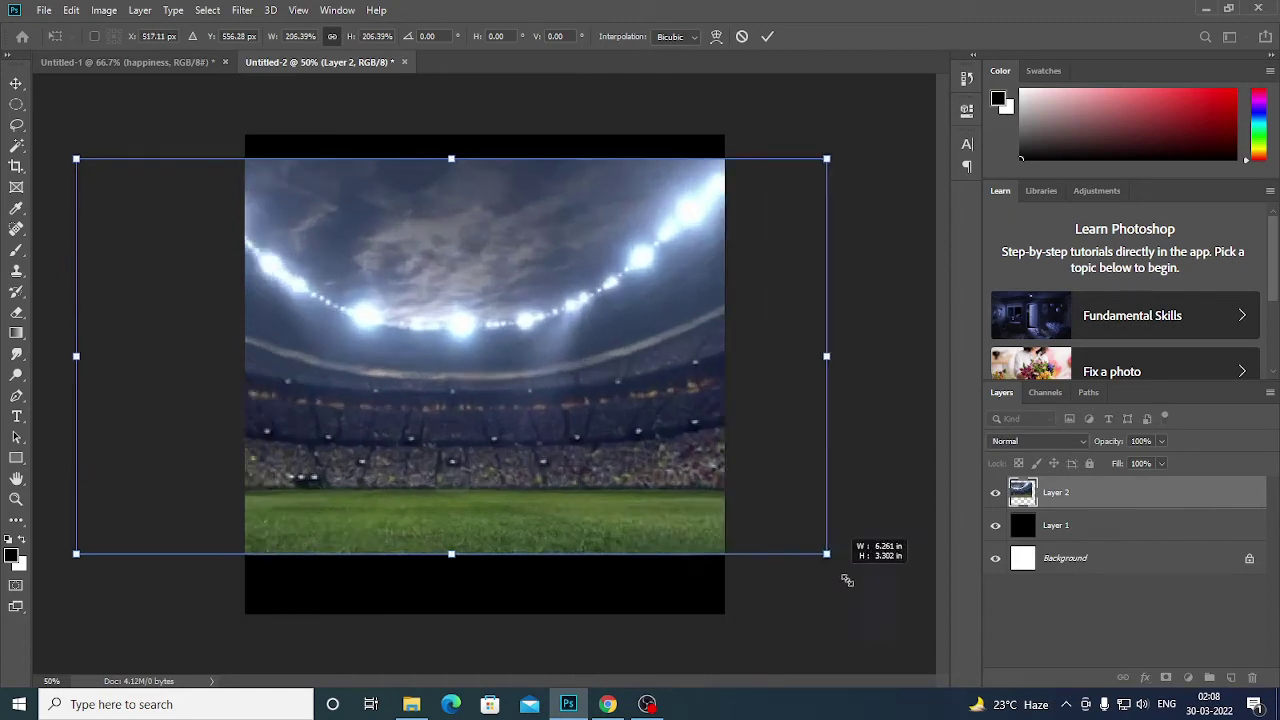
drag(453, 157, 482, 116)
drag(586, 409, 586, 414)
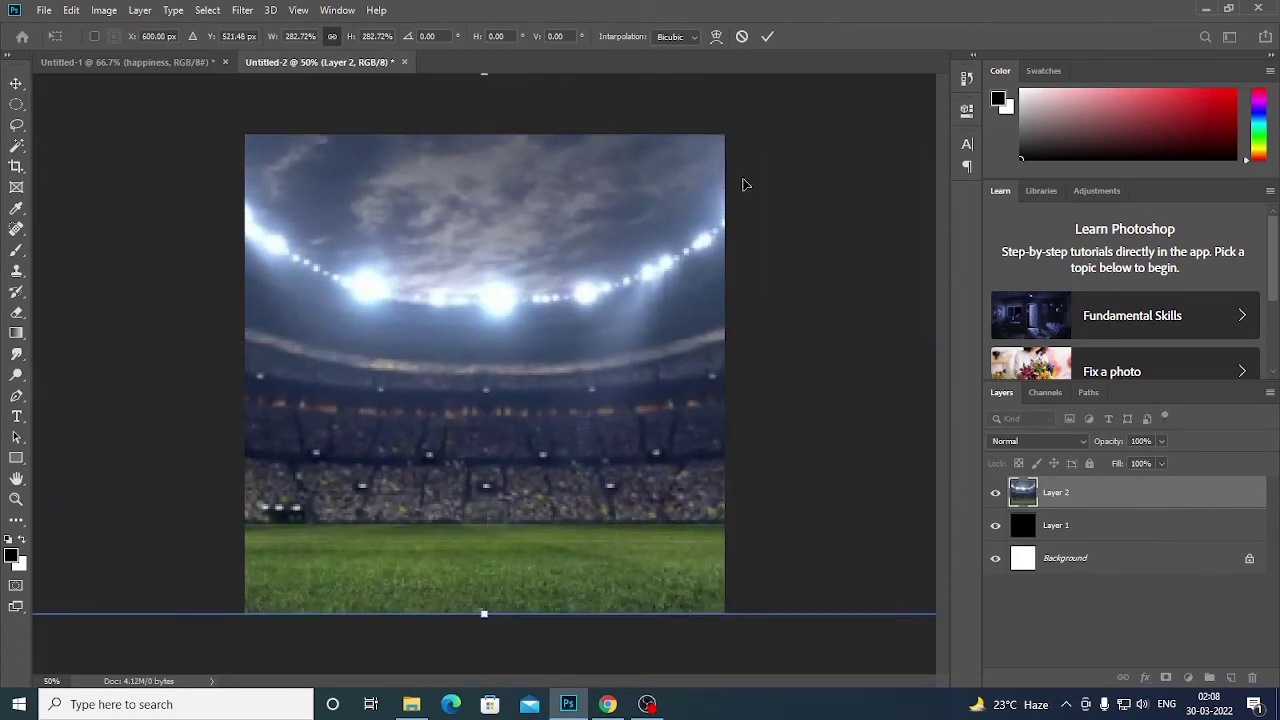
key(Return)
Step: Add a Levels adjustment that darkens the stadium by capping its highlights
click(1188, 677)
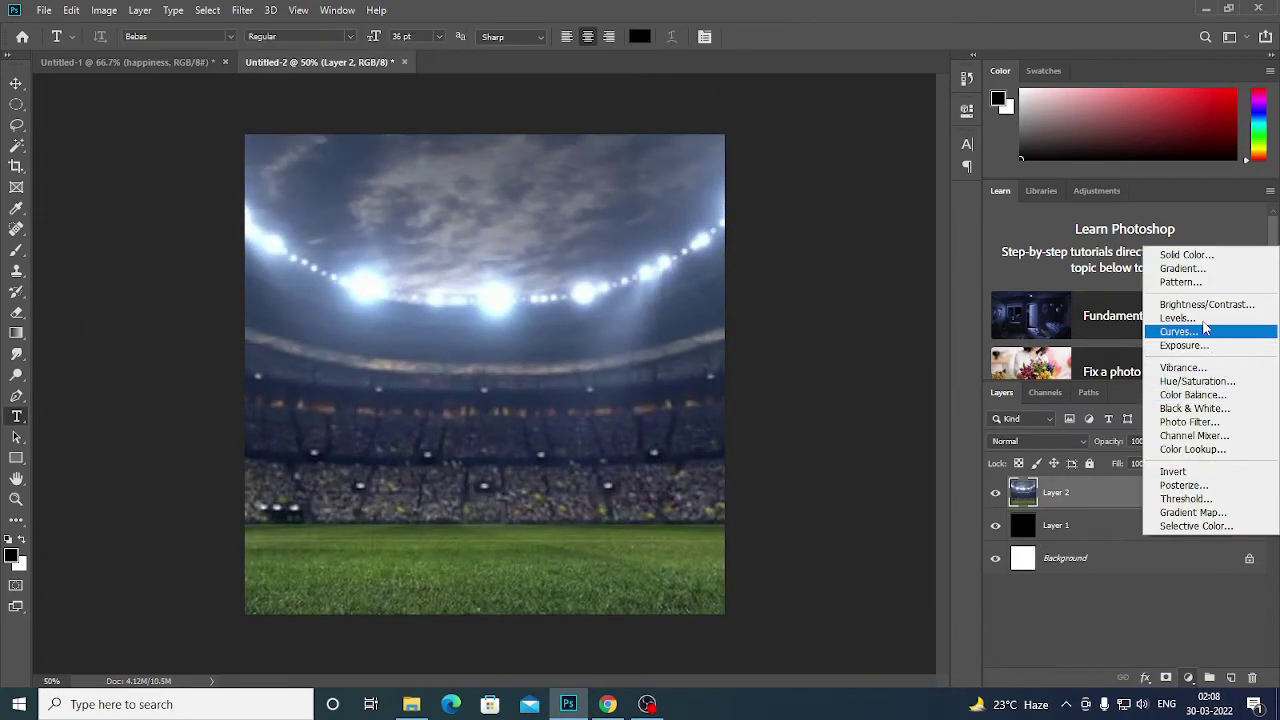
key(Escape)
drag(925, 322, 843, 329)
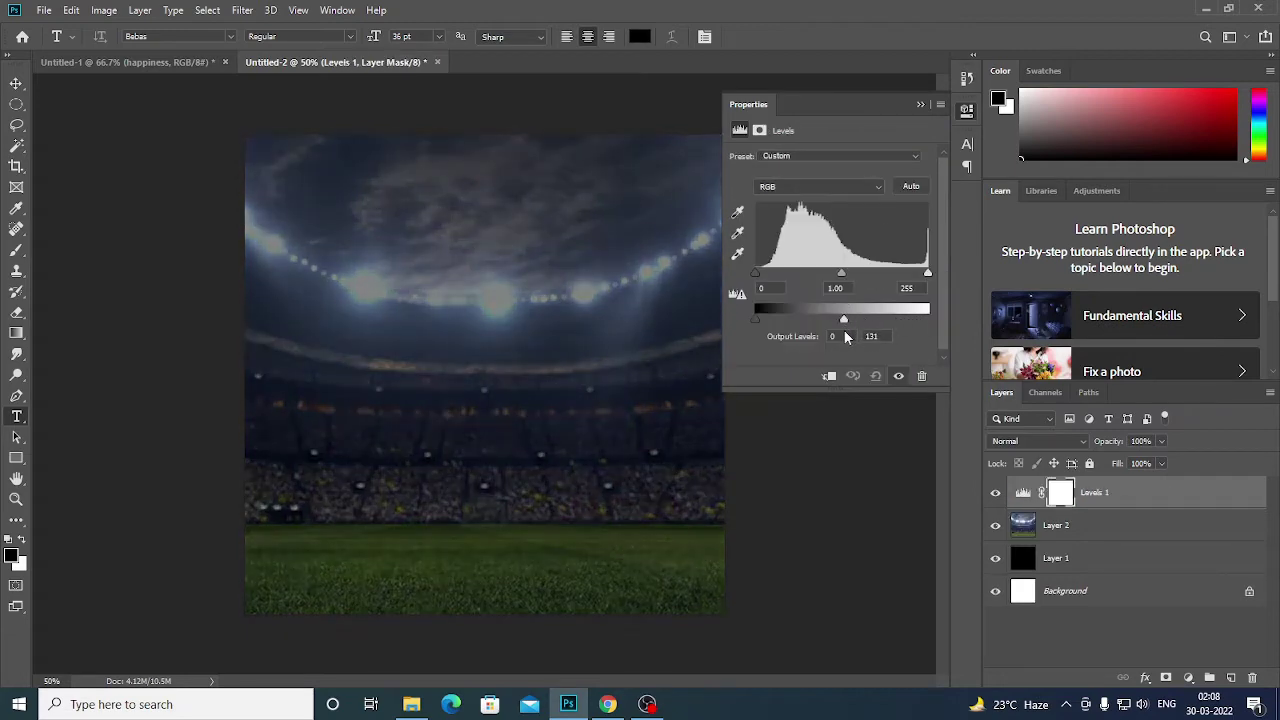
click(1178, 643)
Step: Add a Curves adjustment darkening the image and reshaping Red, Green and Blue for a purple tint
click(1188, 677)
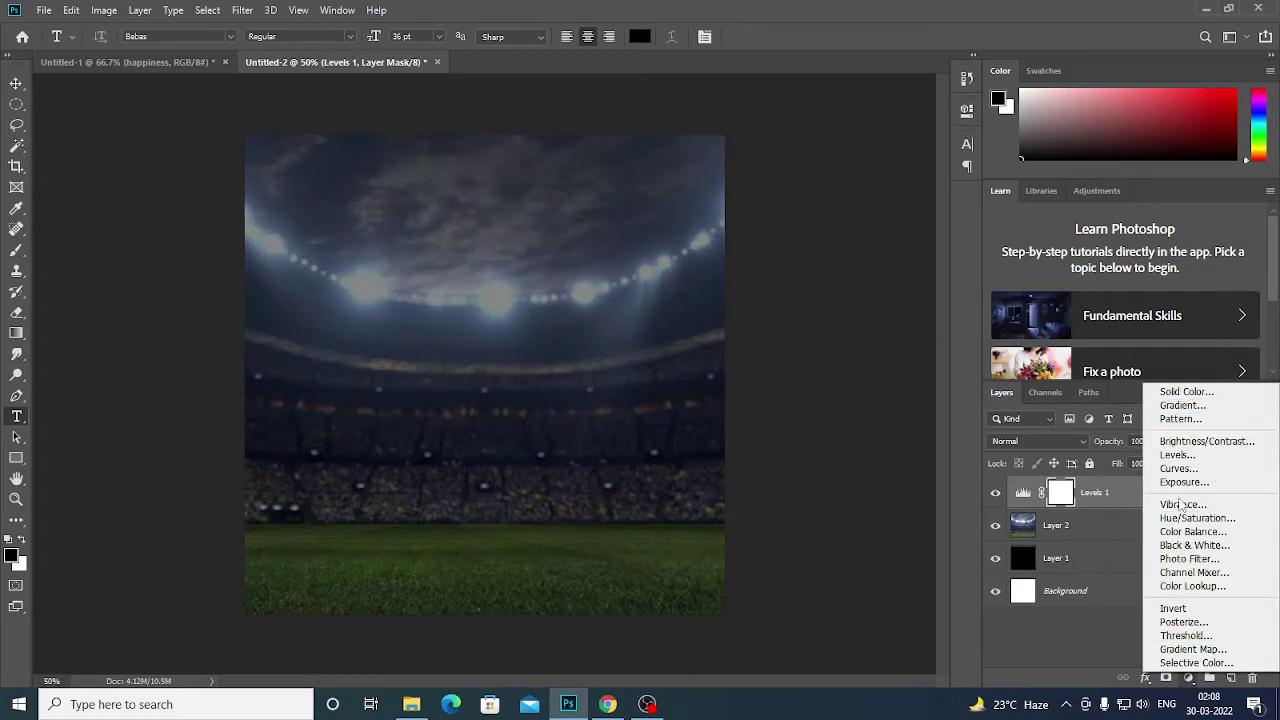
click(1178, 468)
drag(853, 266, 853, 275)
drag(893, 226, 891, 211)
click(824, 178)
click(795, 195)
click(824, 178)
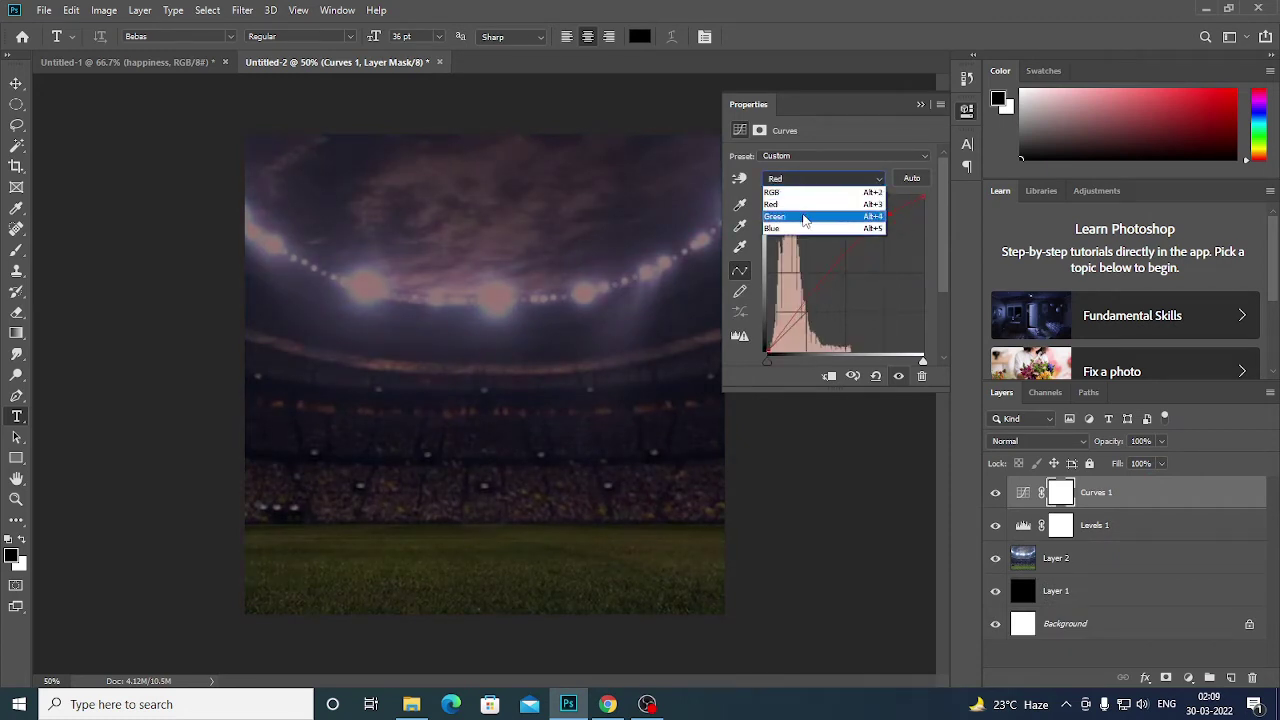
click(795, 208)
mouse_move(821, 298)
mouse_down()
mouse_move(821, 316)
mouse_move(812, 303)
mouse_up()
click(893, 230)
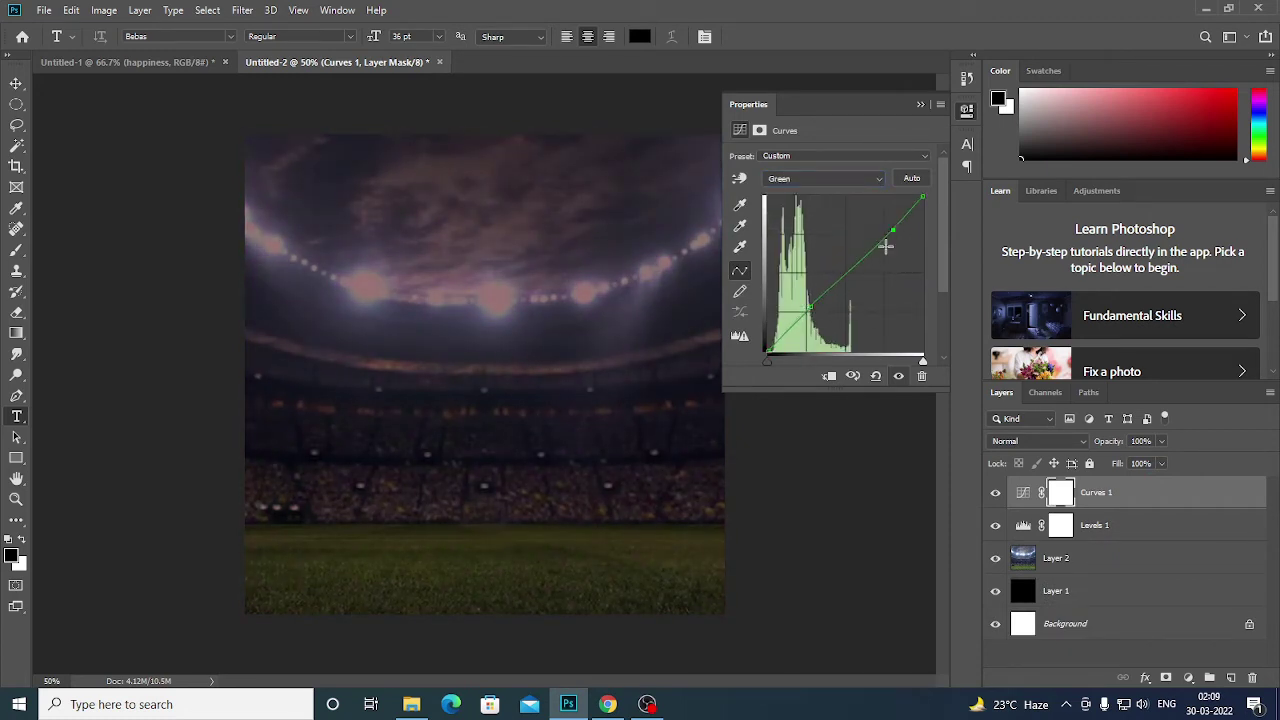
mouse_move(888, 246)
mouse_down()
mouse_move(865, 280)
mouse_move(862, 256)
mouse_move(863, 271)
mouse_move(903, 220)
mouse_up()
click(824, 178)
click(795, 221)
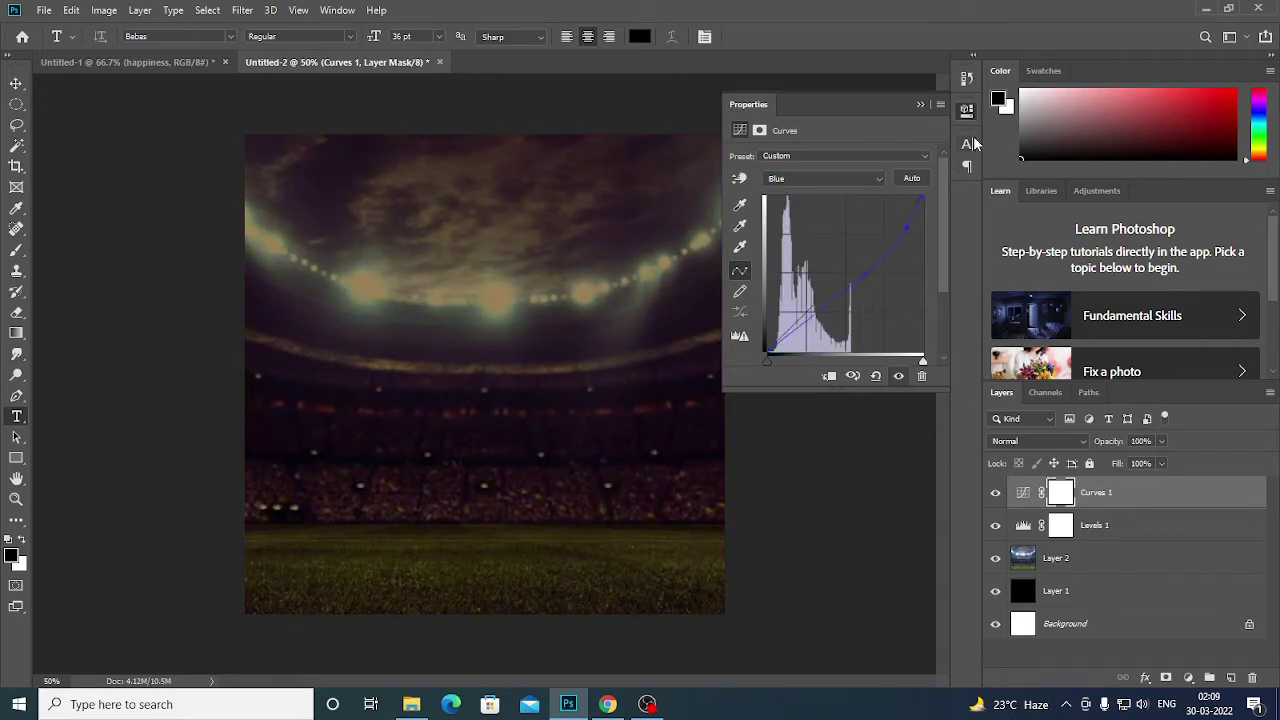
Step: Add a Color Balance adjustment shifting midtones toward red and tinting the shadows
click(1210, 677)
click(1193, 532)
mouse_move(808, 191)
mouse_down()
mouse_move(820, 191)
mouse_move(797, 221)
mouse_up()
click(843, 157)
click(790, 198)
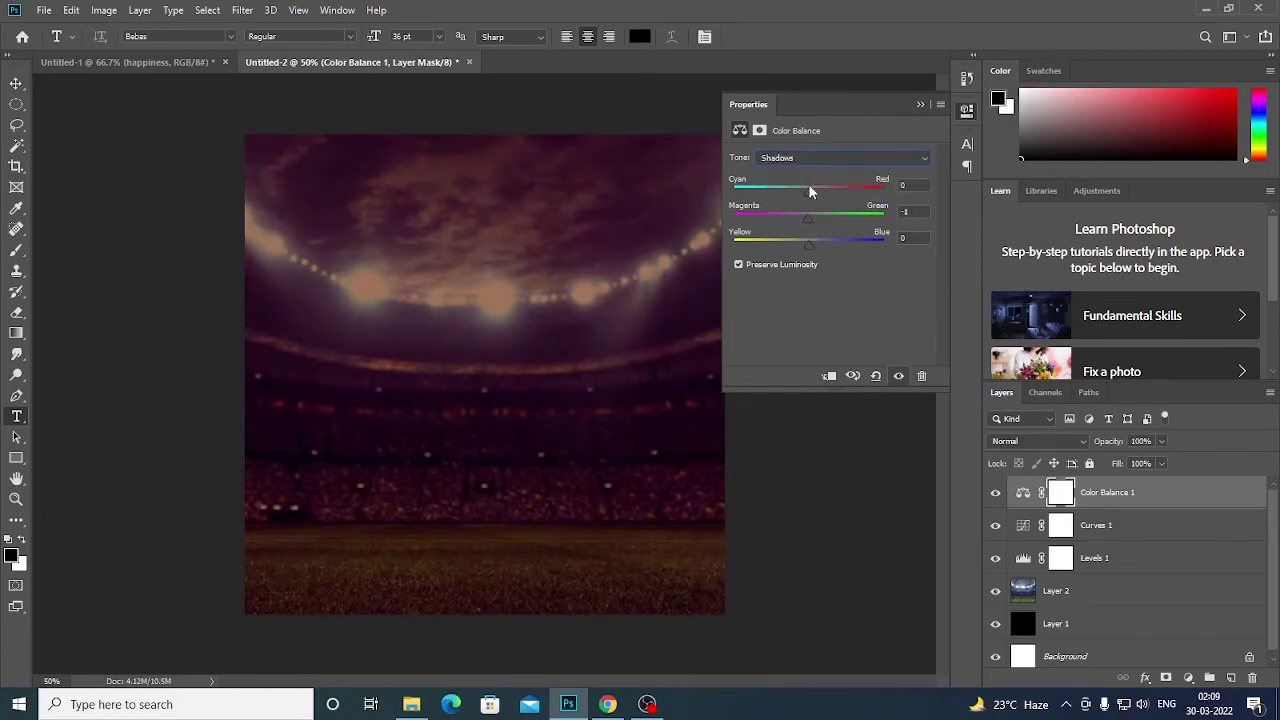
click(967, 112)
Step: Paste the copied batting cricketer photo from the browser into the poster
click(607, 704)
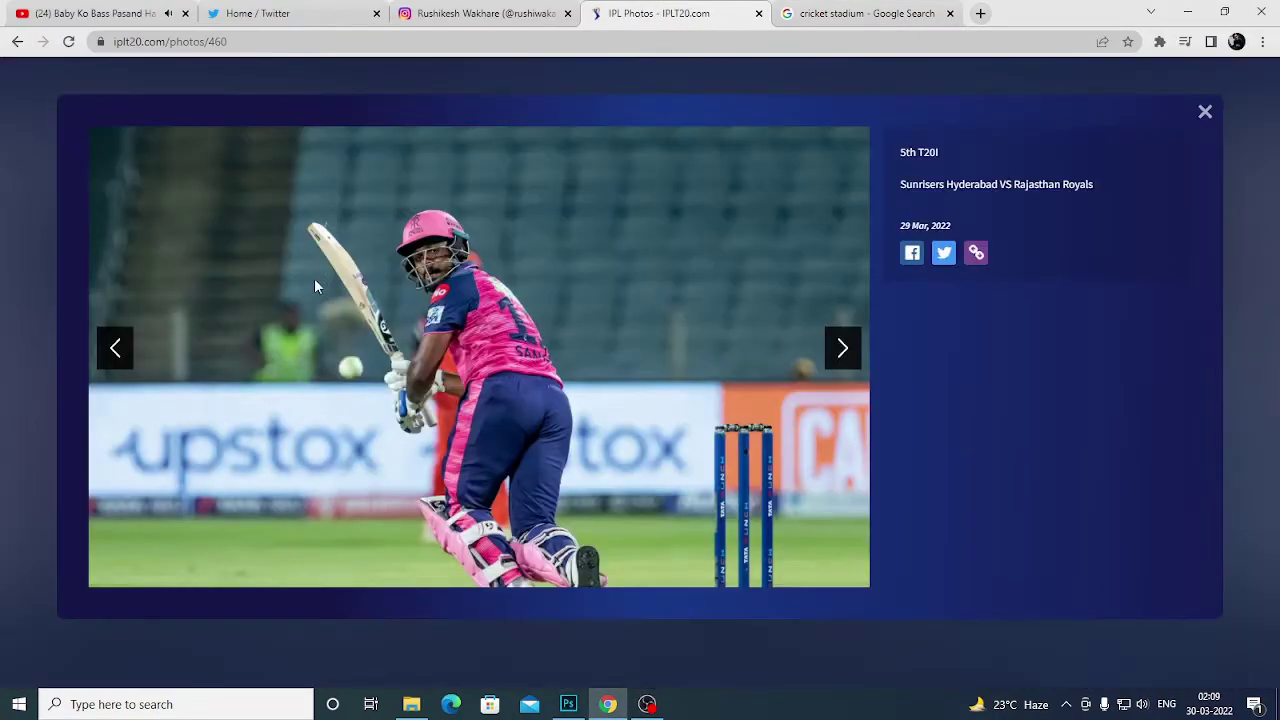
click(568, 704)
key(ctrl+v)
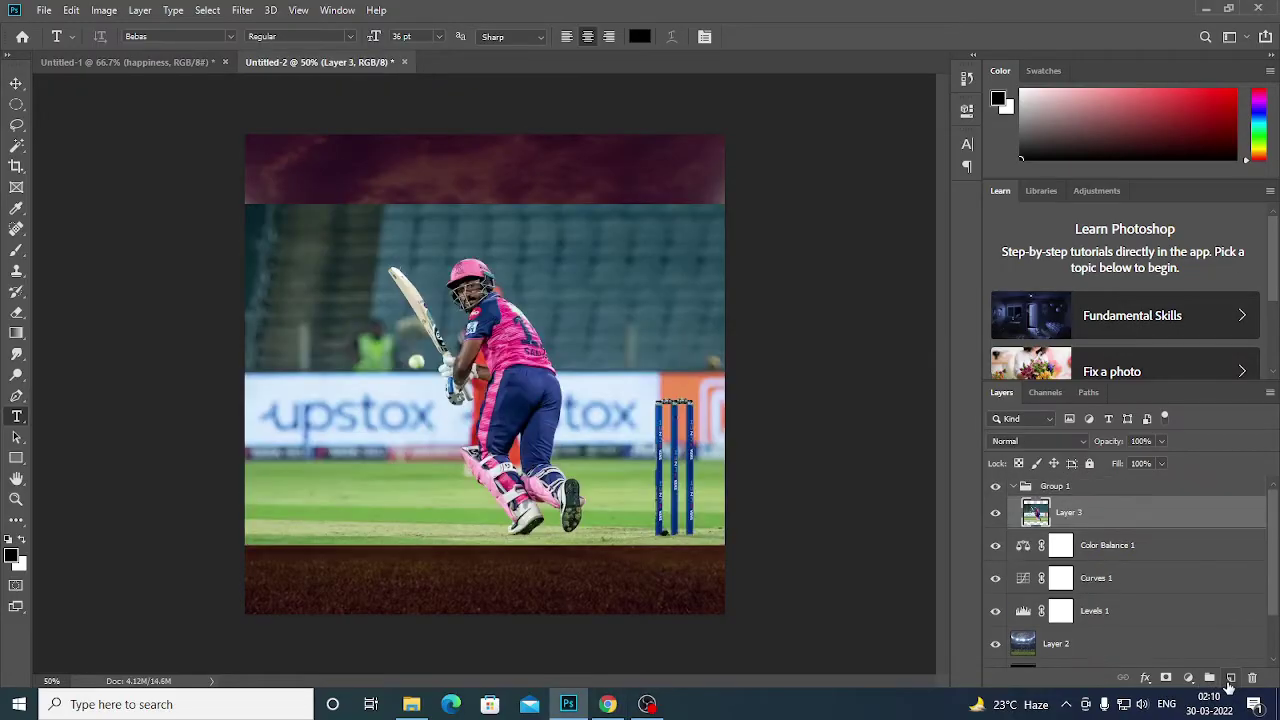
Step: Enlarge the cricketer photo to cover the canvas, nudge it up-left, and commit
key(ctrl+t)
drag(757, 545, 900, 634)
drag(674, 500, 624, 472)
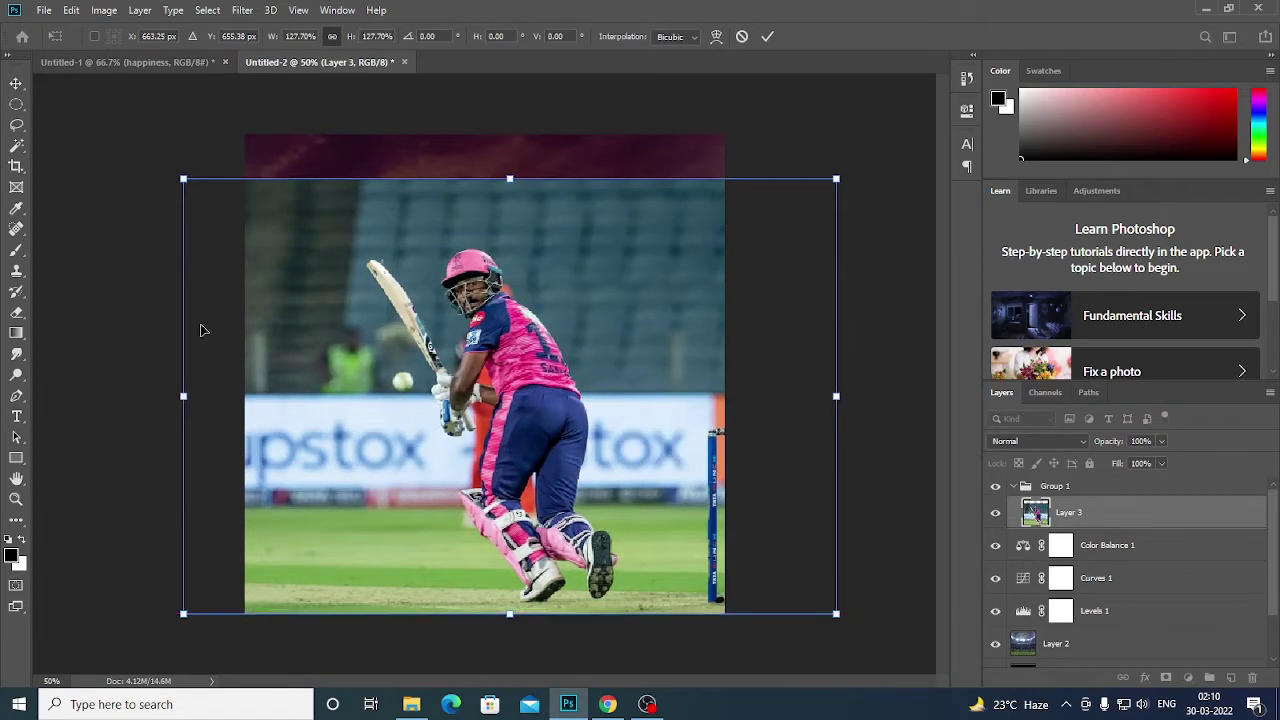
click(767, 36)
Step: With the Pen tool zoomed in, trace the first shoe's sole, heel and pink pad
key(p)
key(ctrl+plus)
key(ctrl+plus)
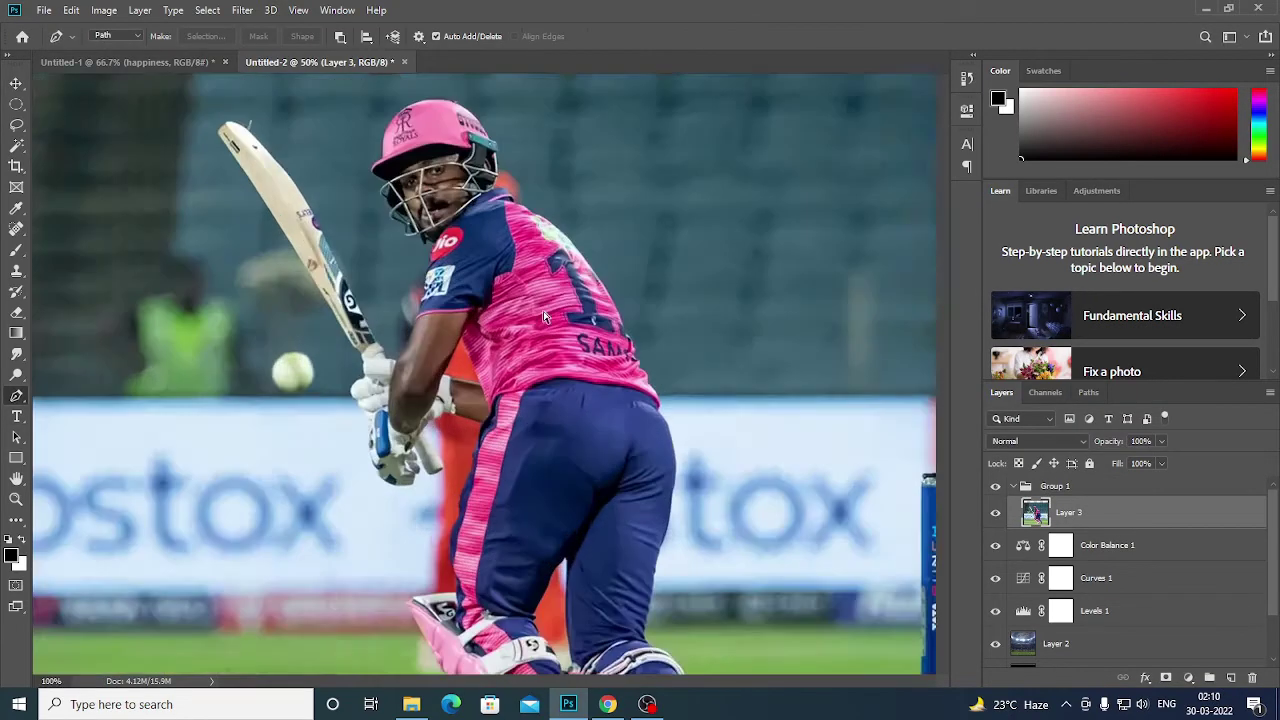
key(ctrl+plus)
key(ctrl+plus)
key(ctrl+plus)
scroll(508, 607, down, 5)
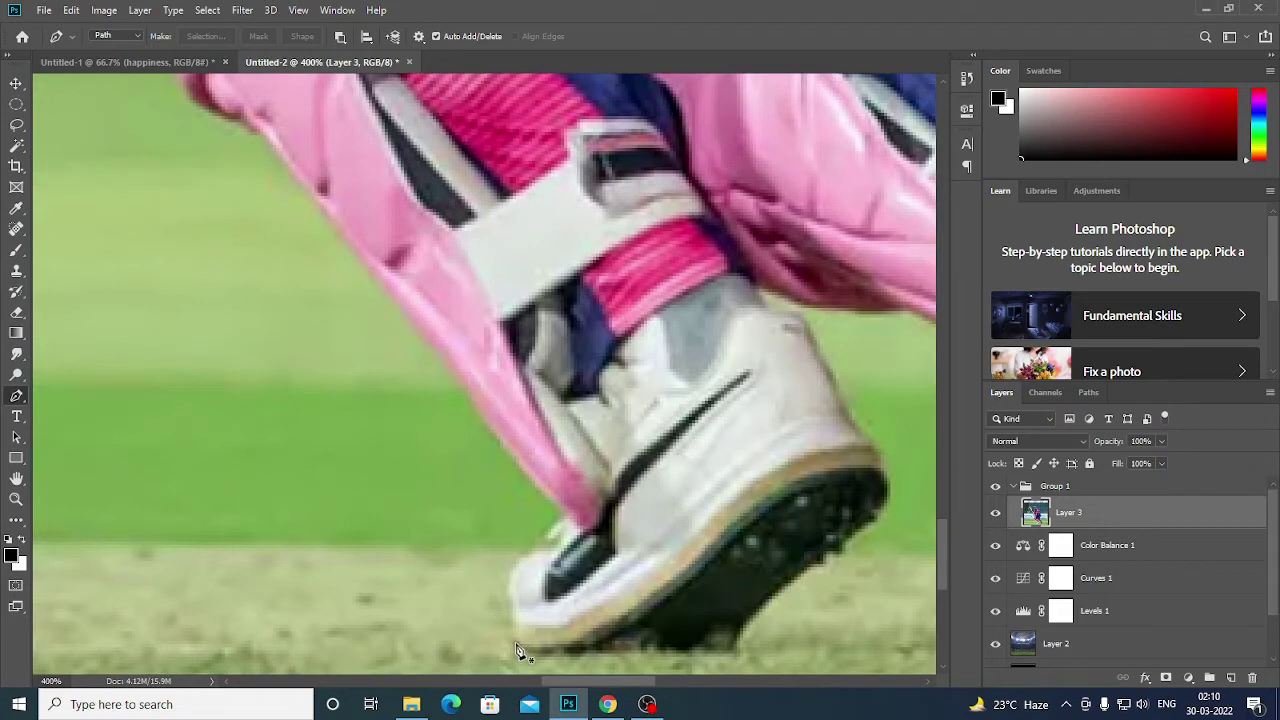
click(515, 645)
click(790, 577)
click(838, 546)
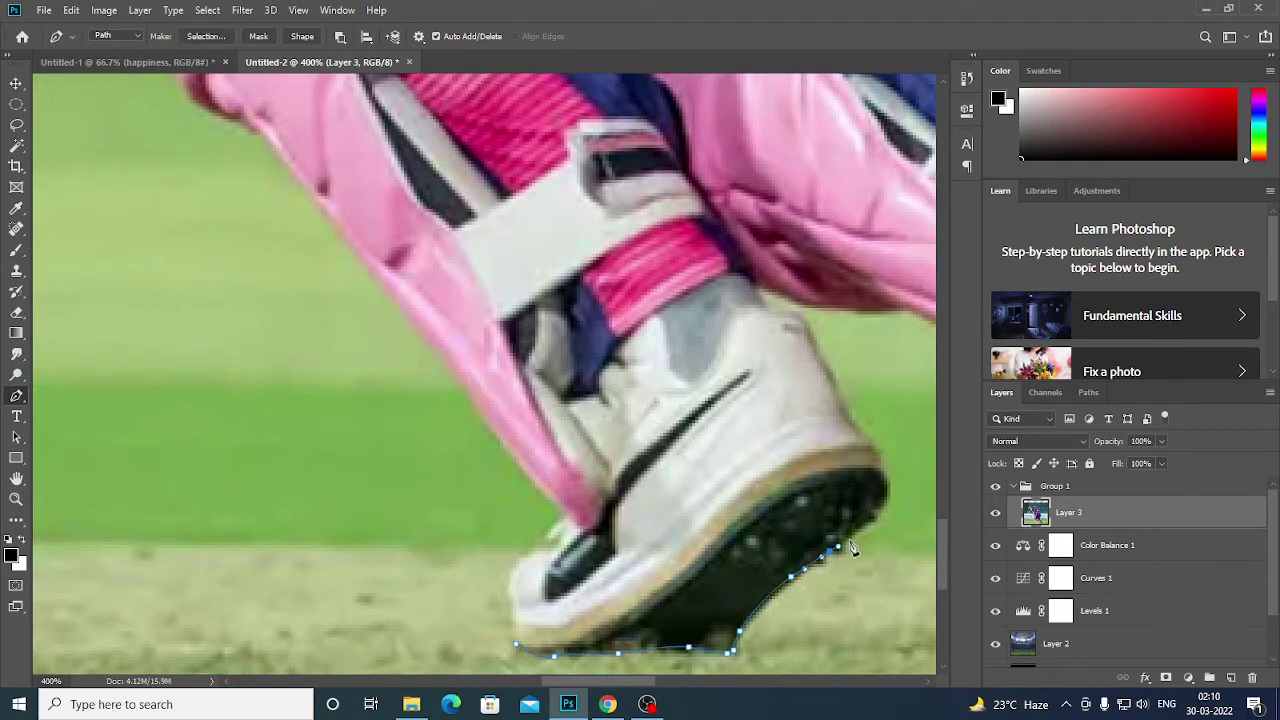
drag(882, 475, 717, 565)
click(670, 497)
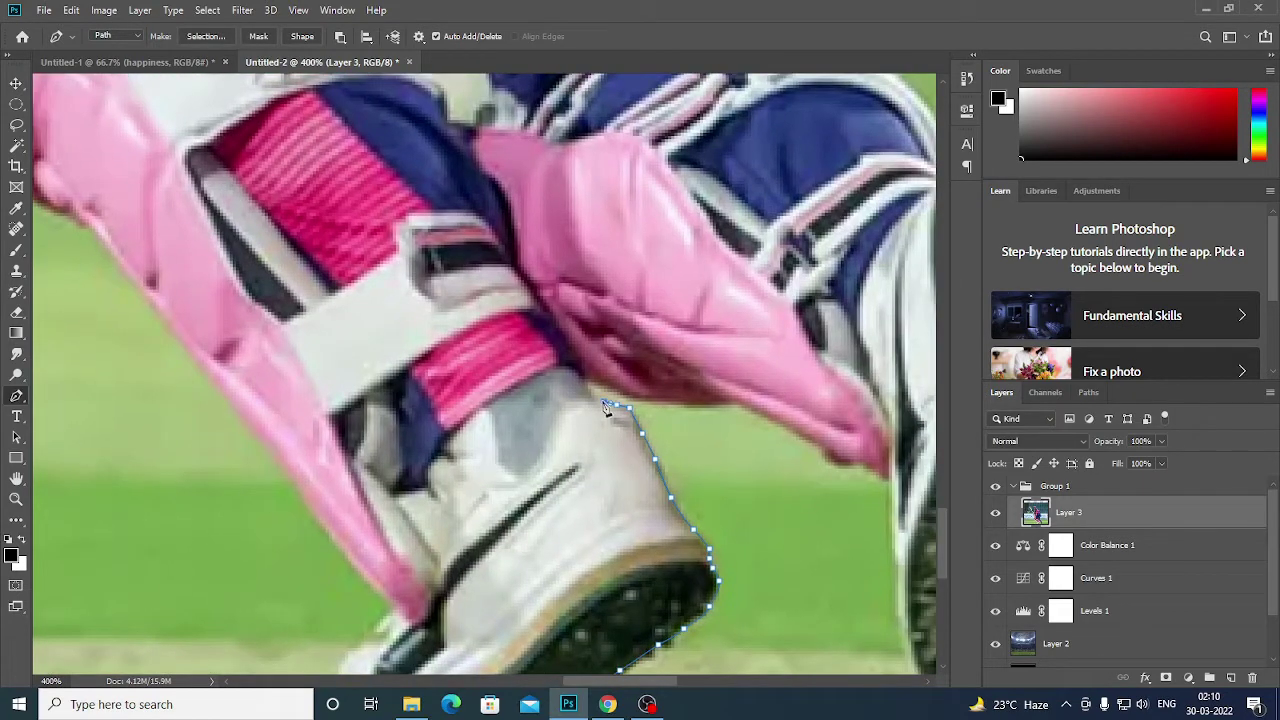
click(690, 404)
click(732, 399)
click(814, 443)
Step: Trace around the second cleat's sole, toe, right edge and curved top, redoing misplaced points
drag(870, 478, 630, 263)
click(656, 390)
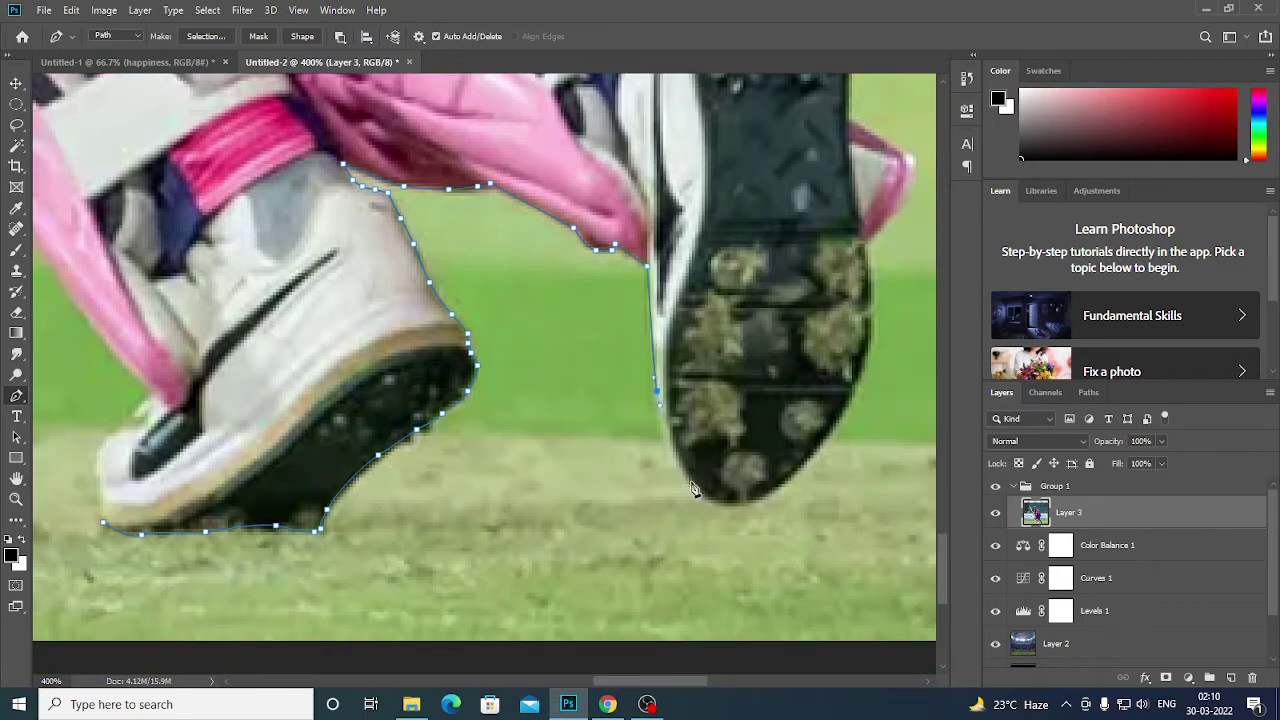
click(705, 495)
drag(697, 483, 772, 497)
click(855, 387)
click(871, 288)
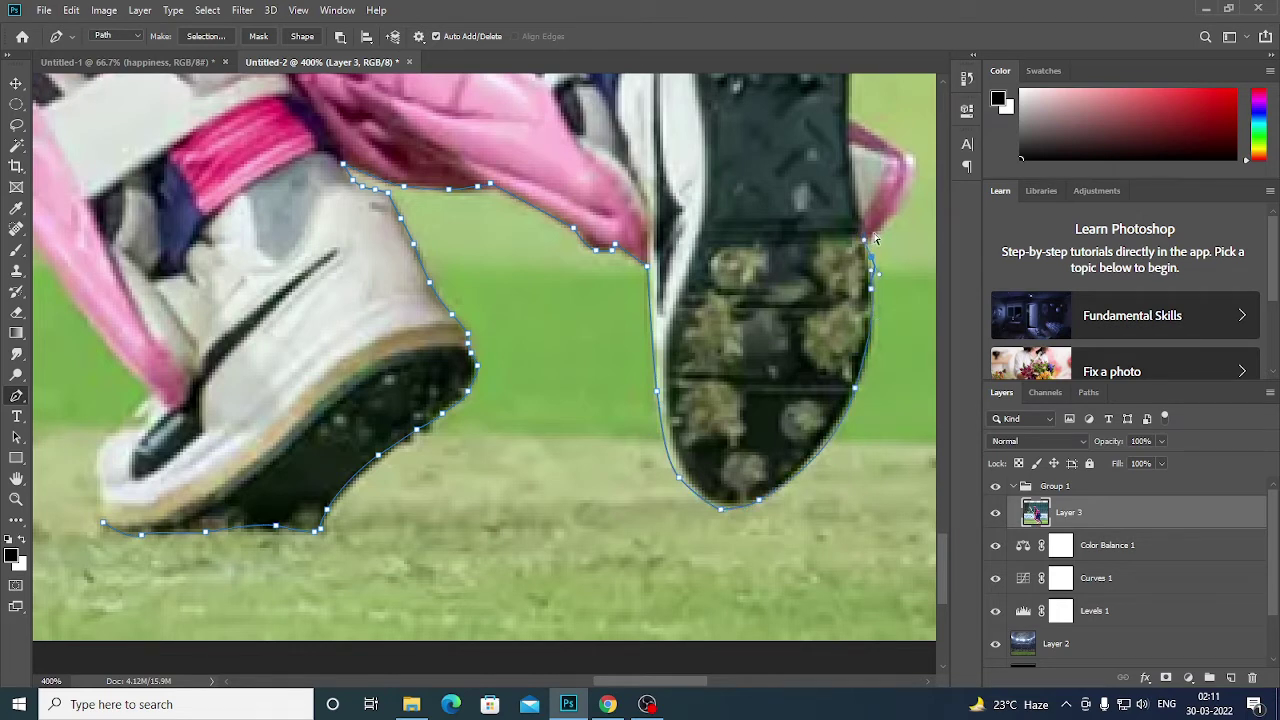
click(915, 157)
drag(857, 125, 795, 388)
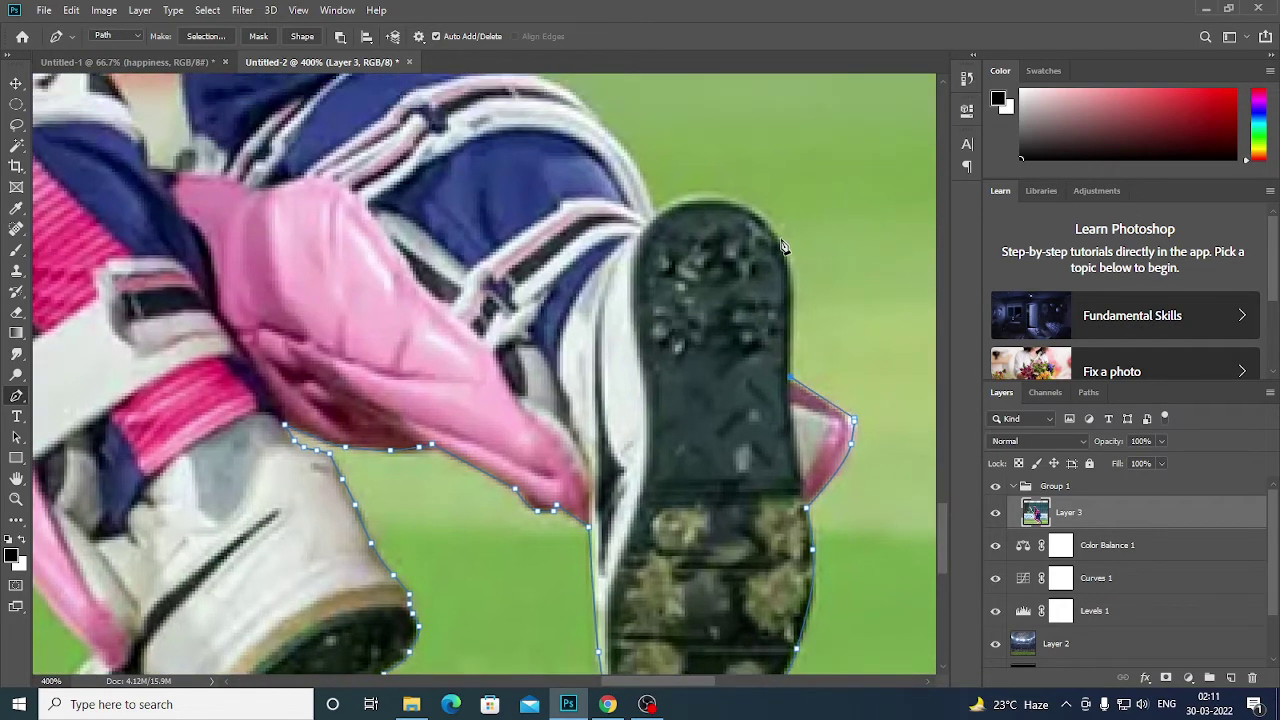
drag(753, 201, 733, 201)
click(640, 181)
ctrl+click(733, 201)
key(ctrl+z)
drag(723, 199, 623, 182)
Step: Continue the path up the leg and along the trouser edge
scroll(640, 245, up, 3)
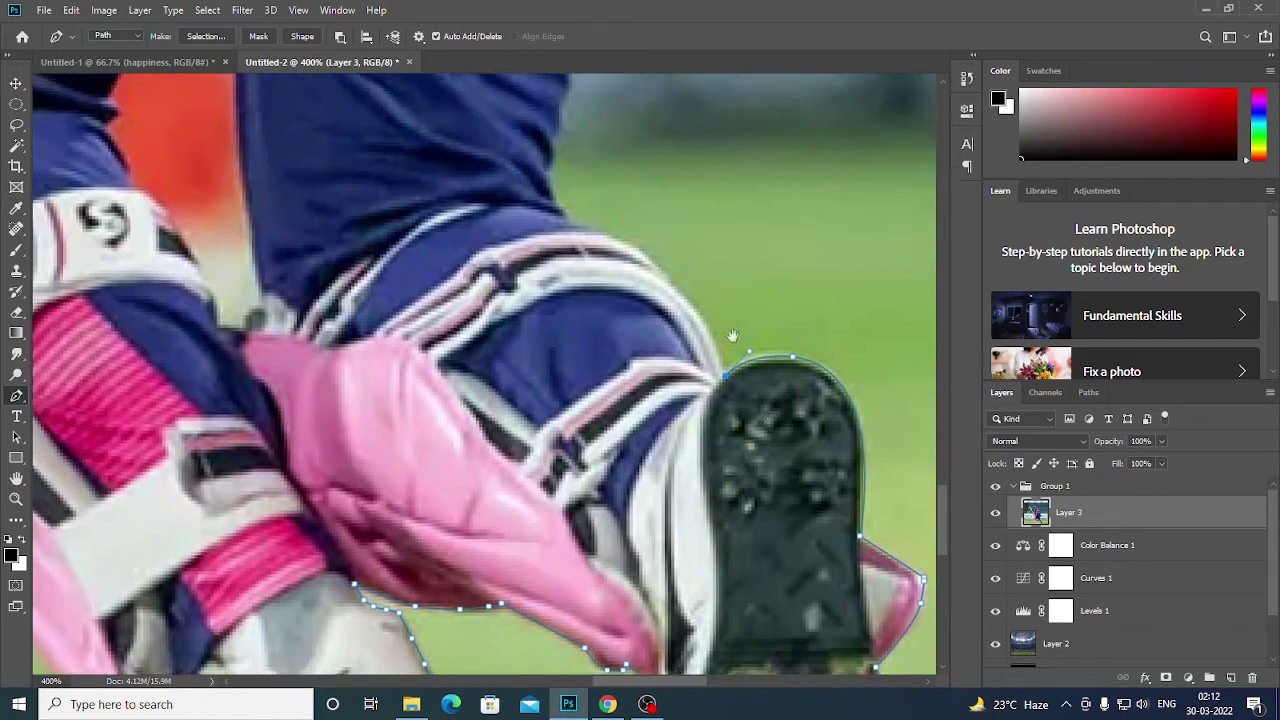
click(659, 271)
scroll(551, 193, up, 3)
drag(538, 388, 546, 325)
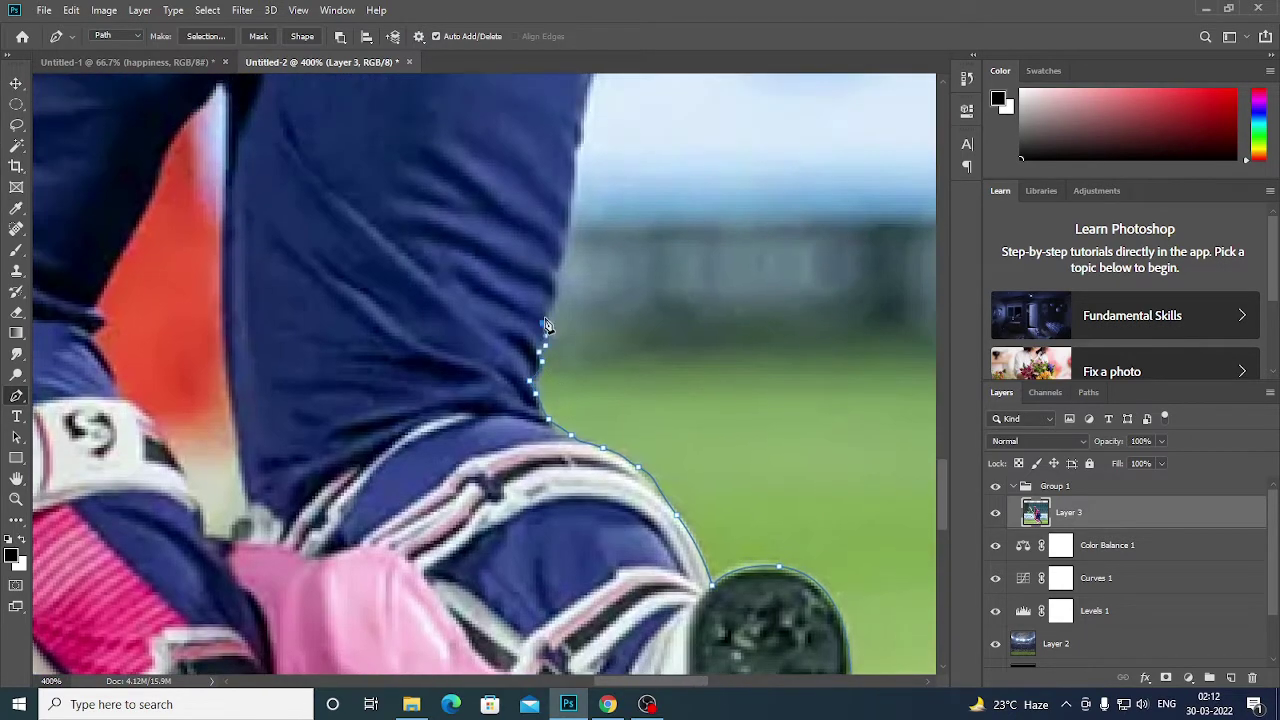
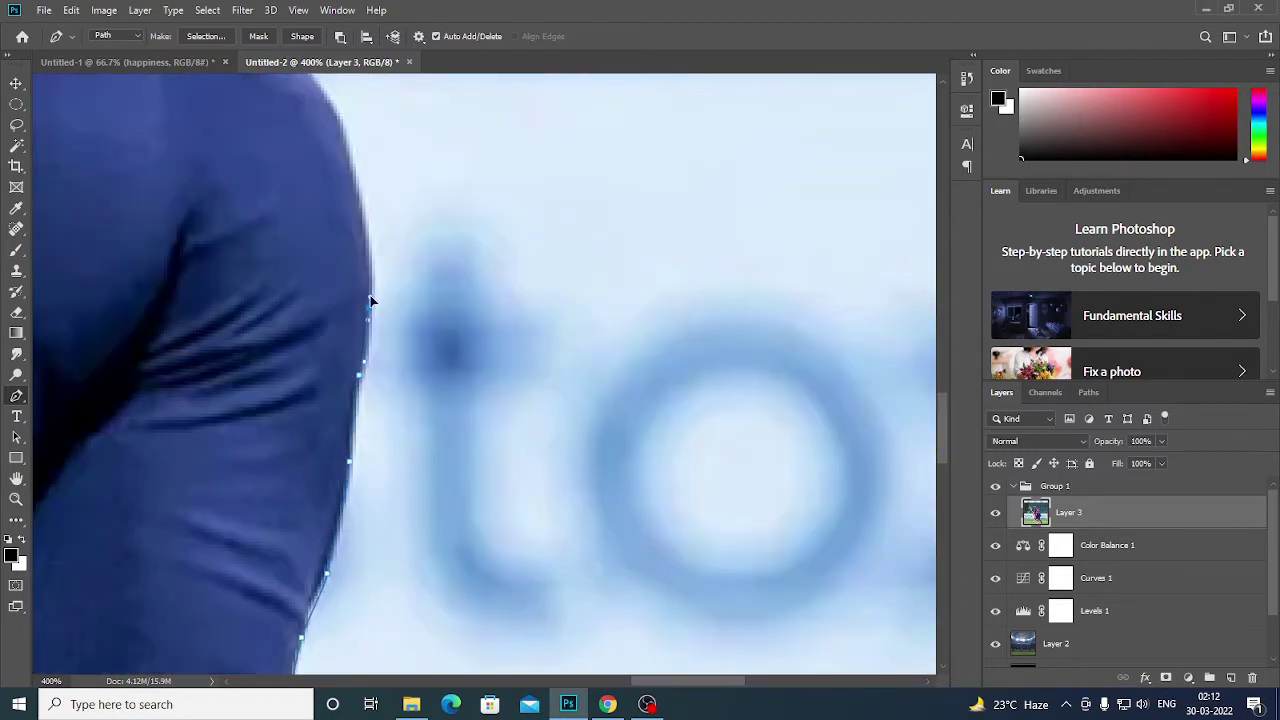
Step: Add path anchors along the shoulder and up the pink hood edge to its top
scroll(370, 298, up, 3)
scroll(343, 286, up, 3)
click(324, 325)
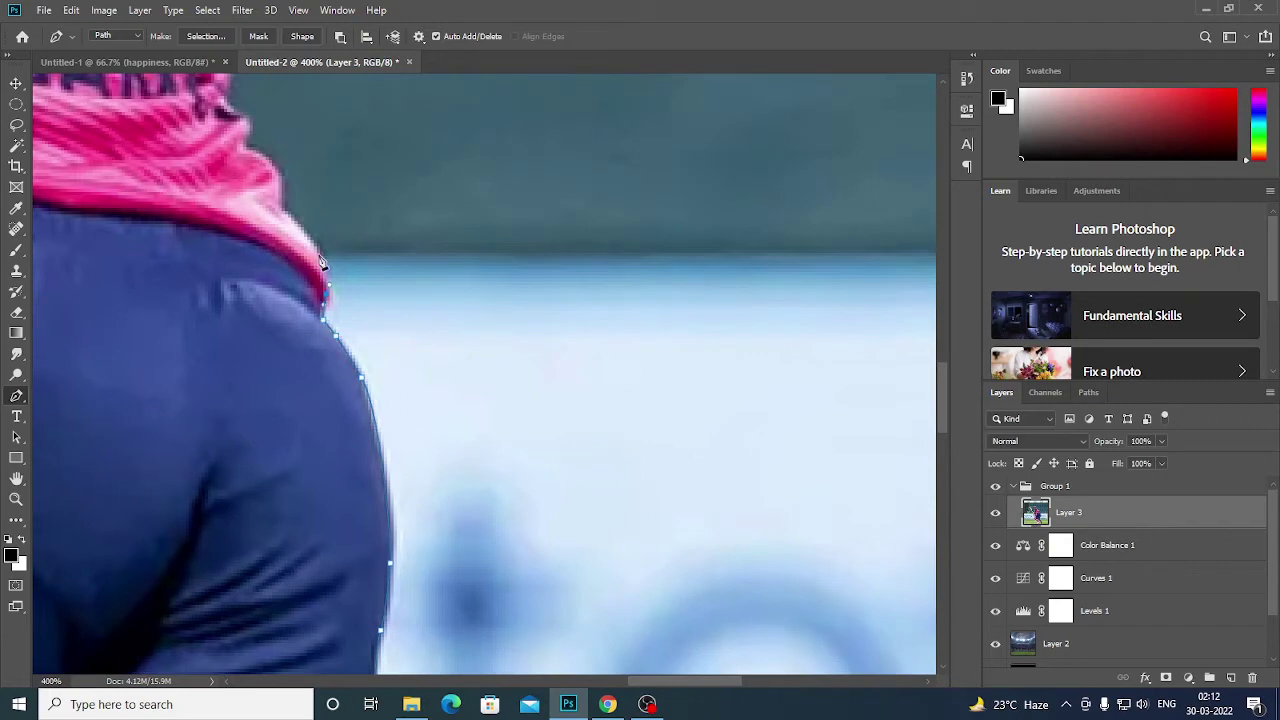
drag(249, 145, 370, 408)
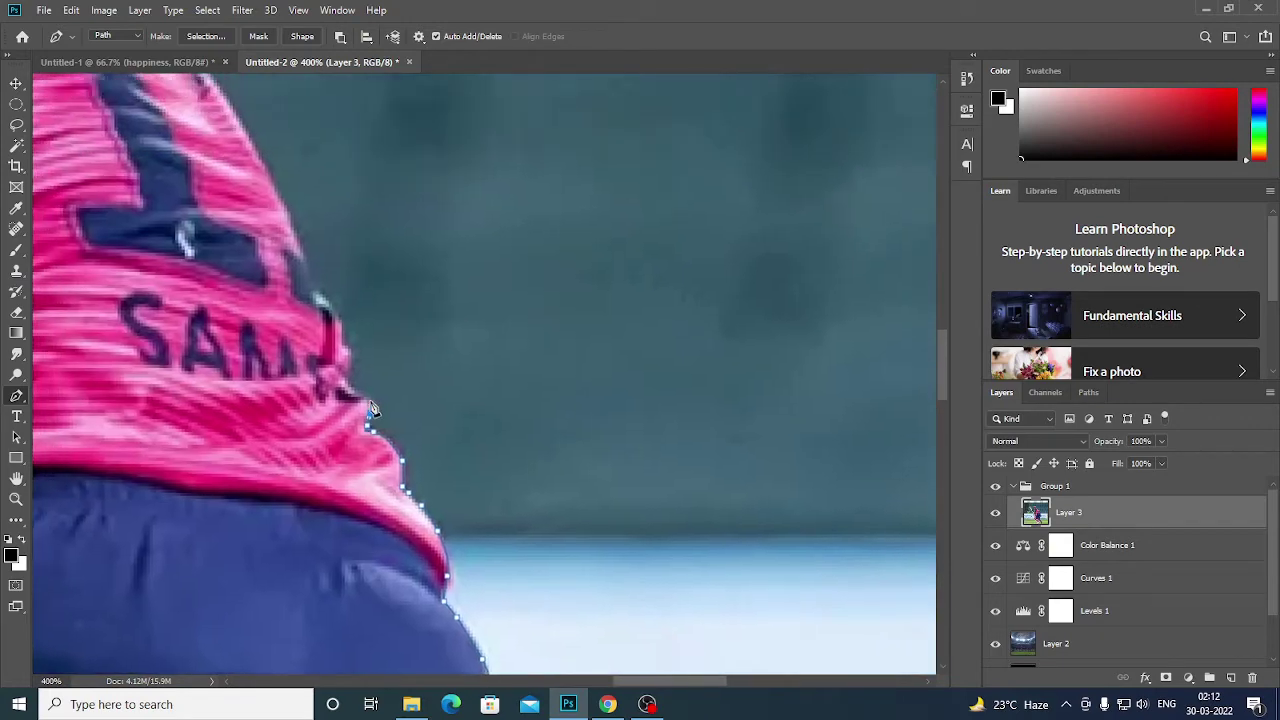
click(306, 262)
drag(309, 267, 351, 450)
click(286, 307)
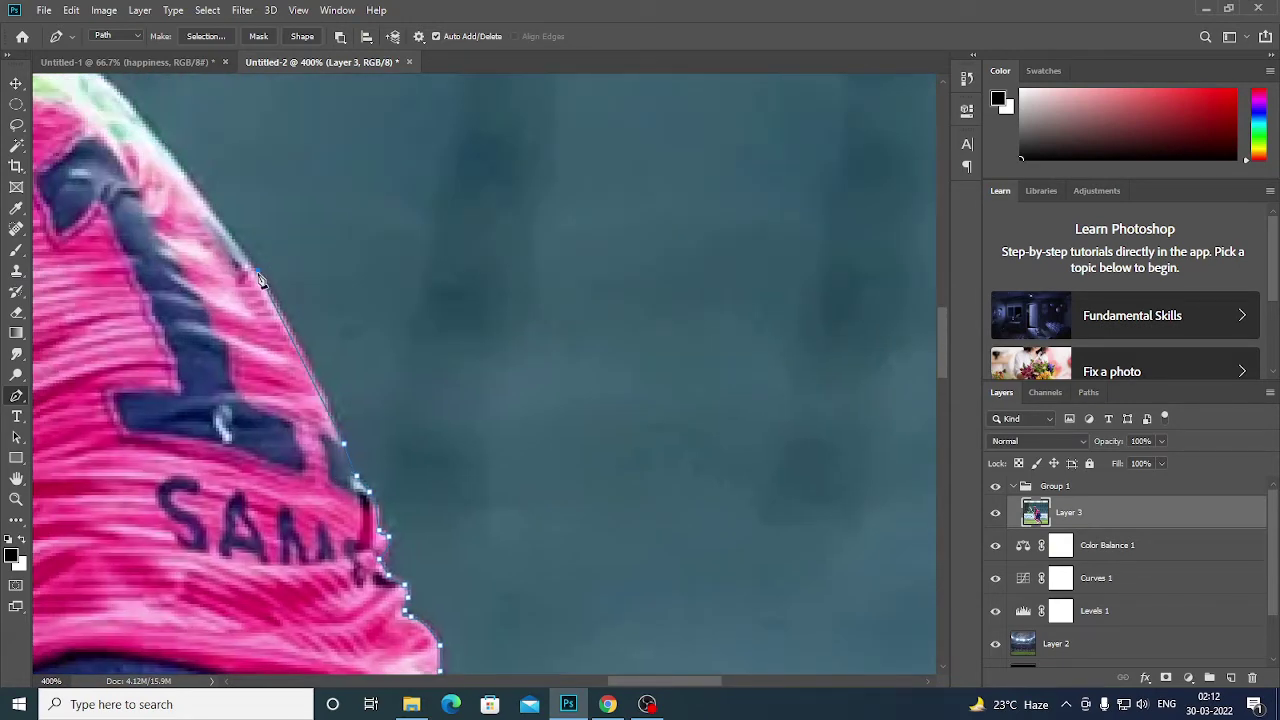
click(228, 236)
mouse_move(168, 147)
mouse_down()
mouse_move(171, 396)
mouse_move(332, 480)
mouse_up()
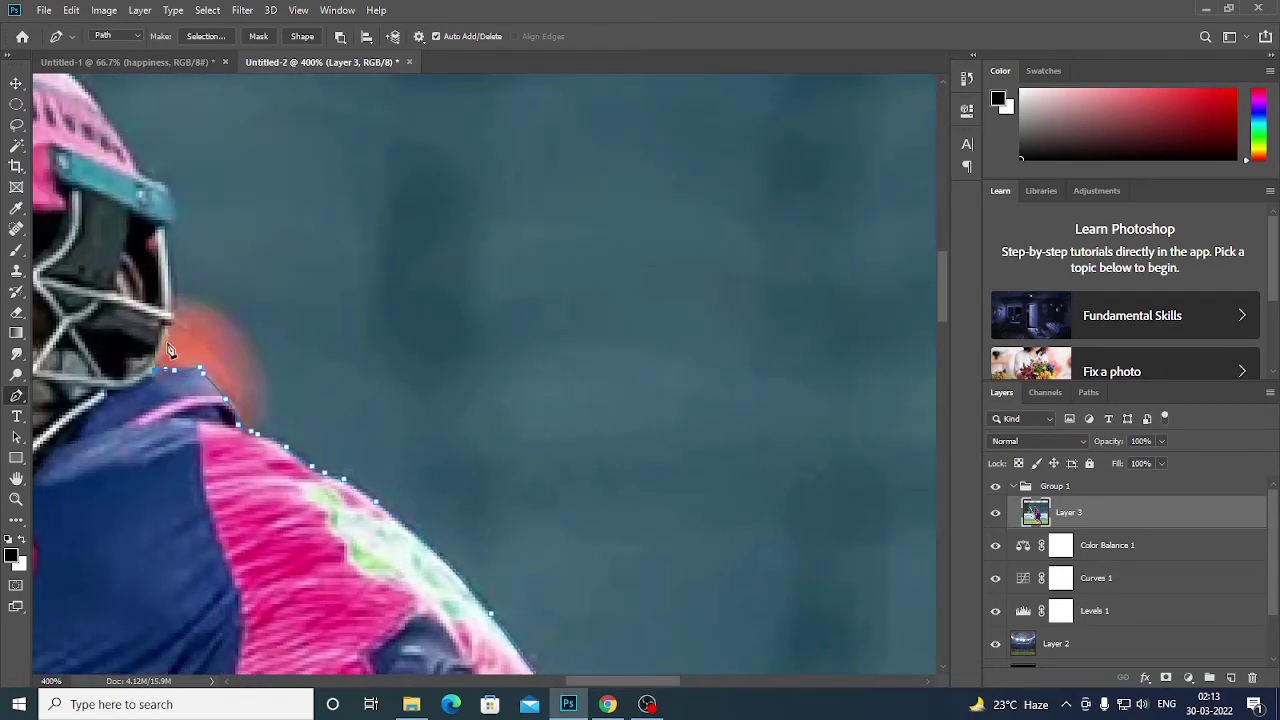
Step: Curve the path around the helmet top and brim down toward the face cage
drag(157, 185, 459, 315)
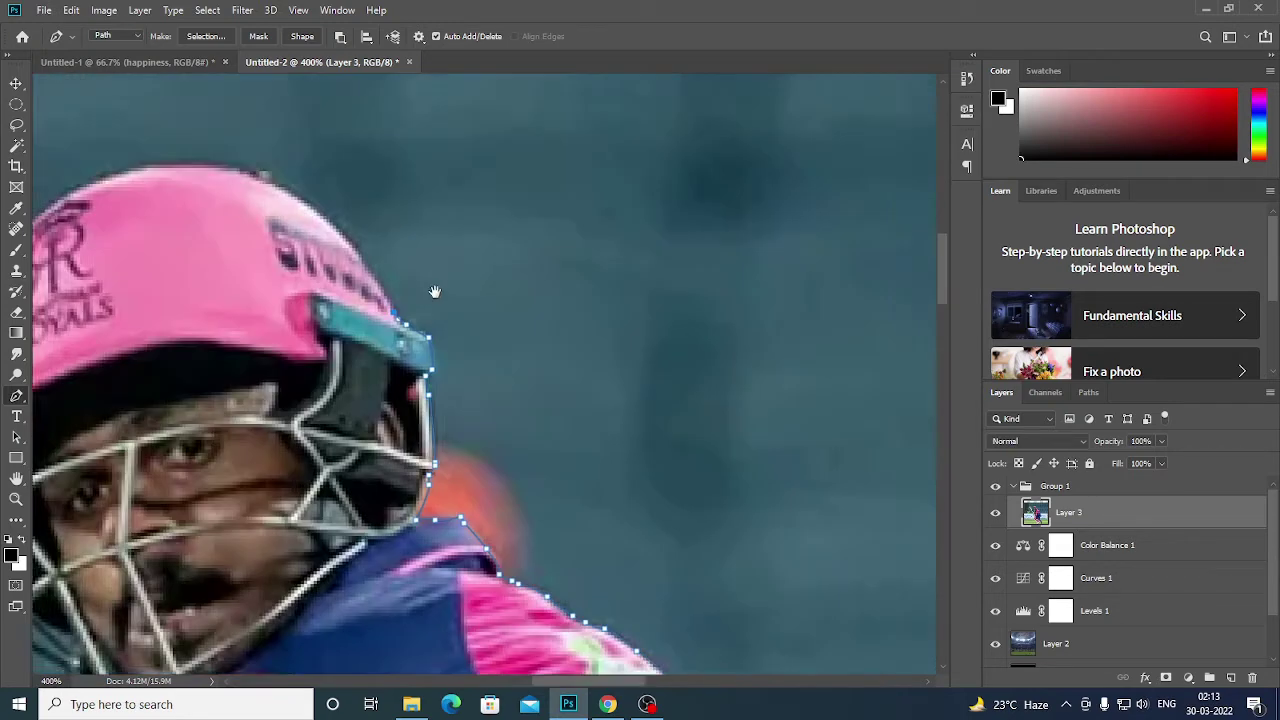
drag(285, 180, 165, 139)
drag(285, 182, 515, 224)
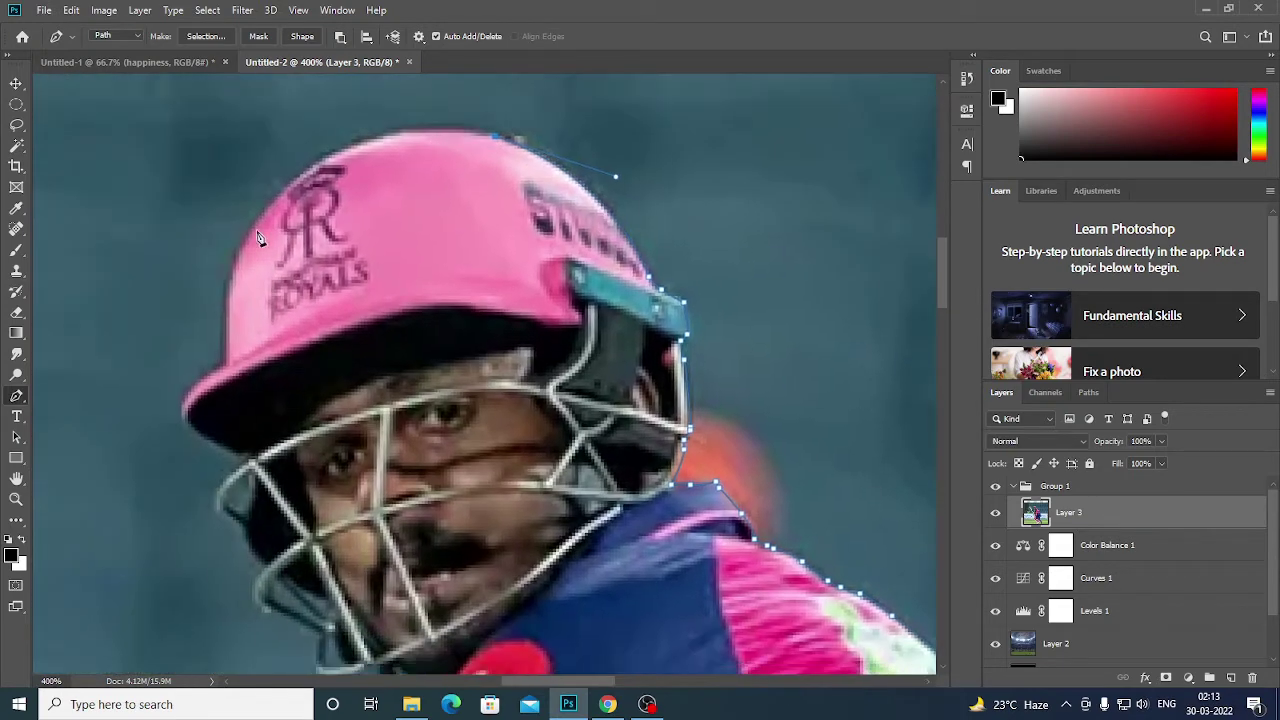
drag(268, 316, 189, 447)
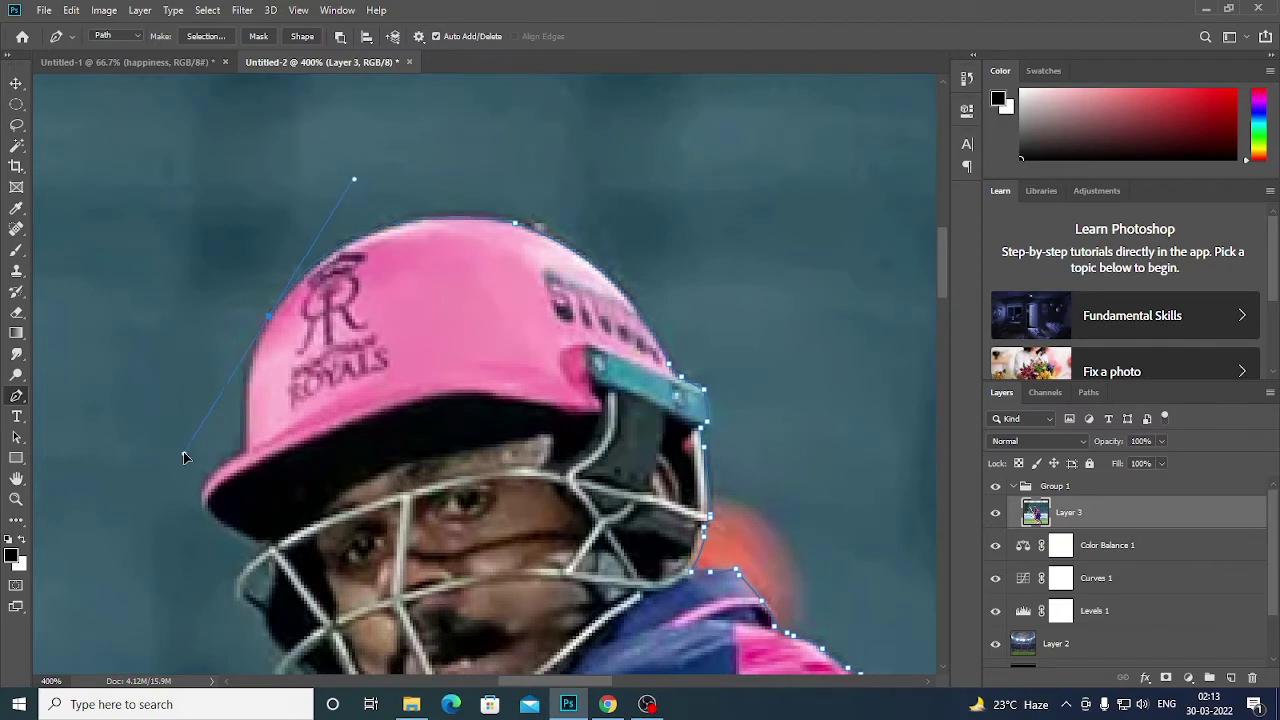
drag(278, 322, 345, 136)
drag(320, 260, 334, 415)
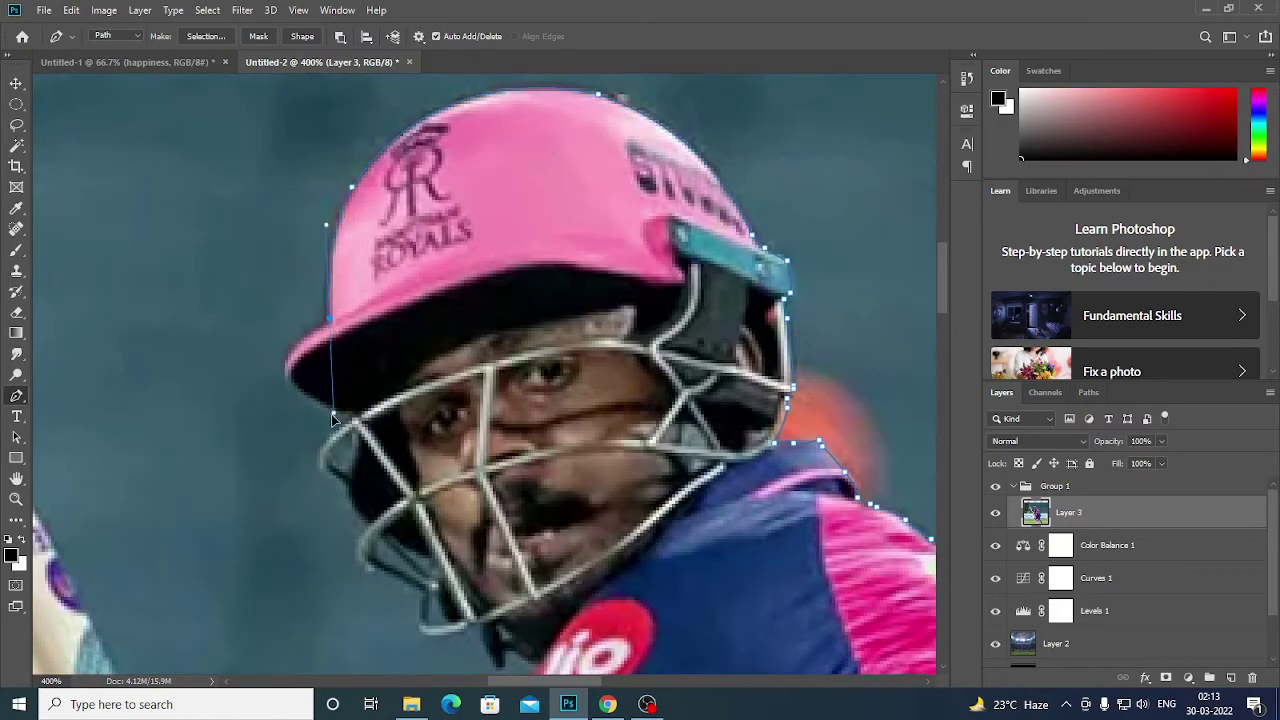
mouse_move(284, 348)
mouse_down()
mouse_move(308, 318)
mouse_move(318, 366)
mouse_move(360, 338)
mouse_up()
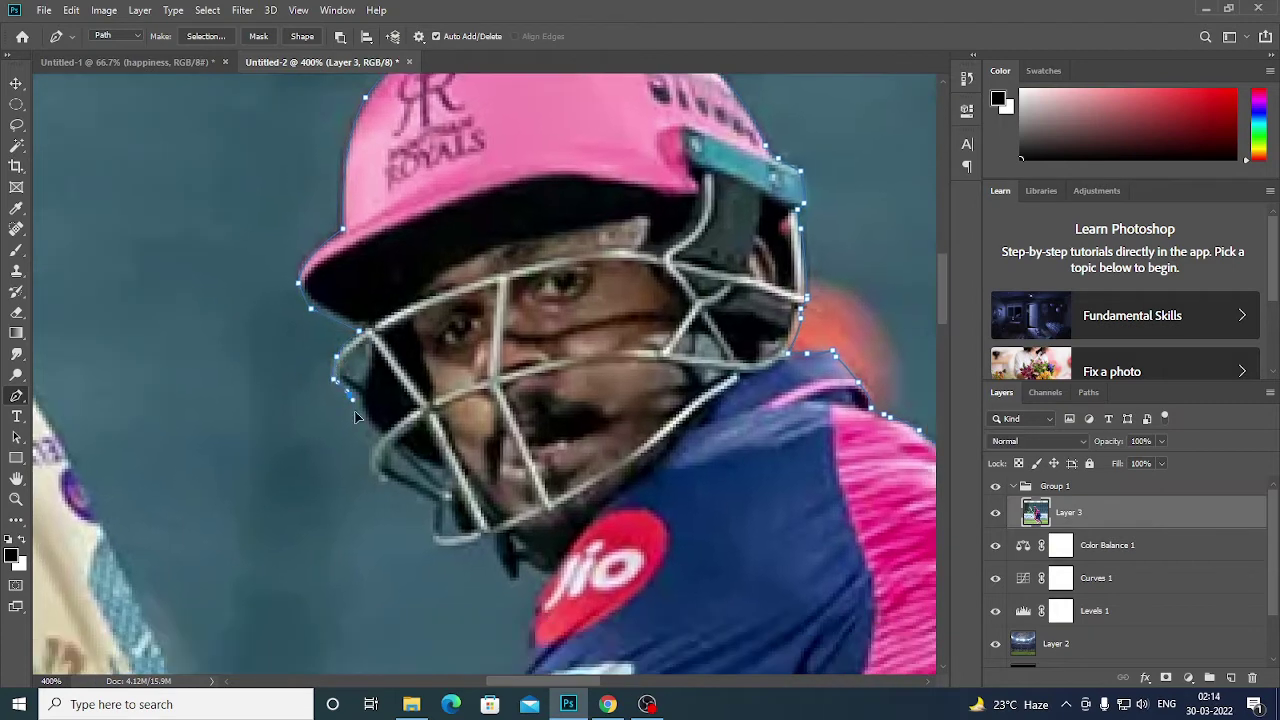
Step: Extend the path along the helmet's lower edge, down the jersey's left edge and arm
drag(432, 506, 390, 387)
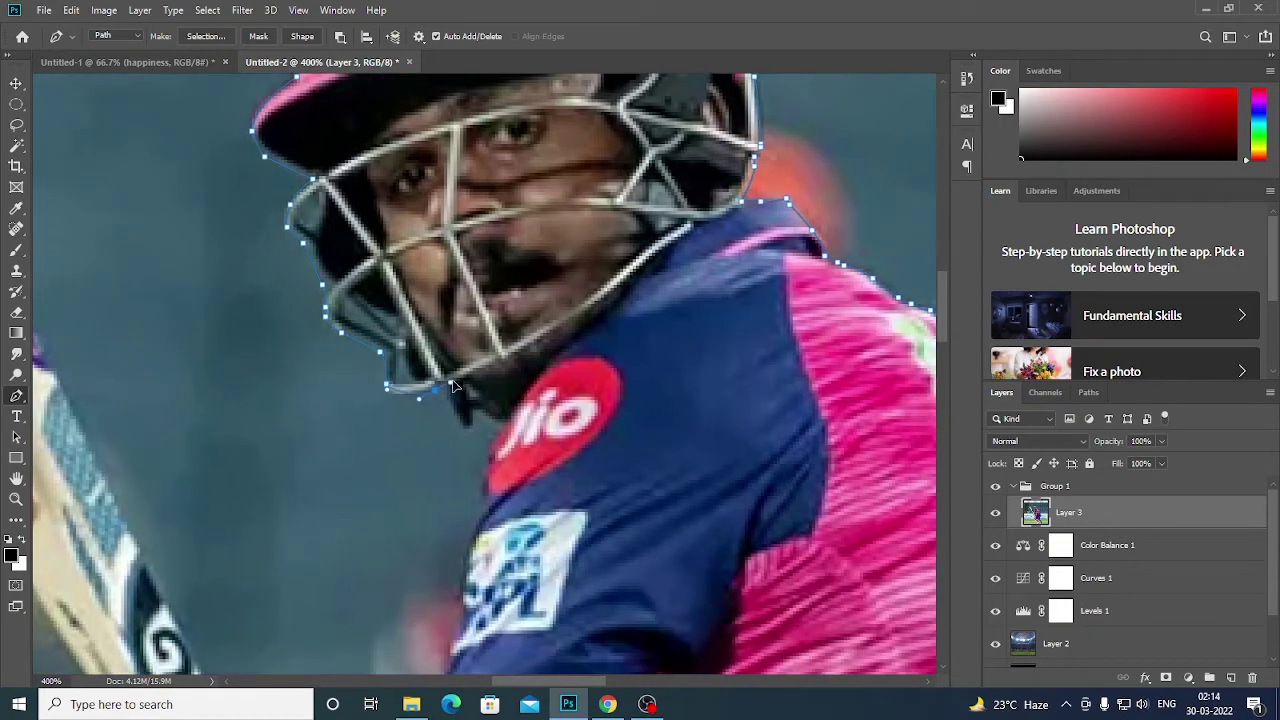
click(409, 393)
click(432, 386)
drag(507, 425, 436, 193)
click(431, 200)
click(425, 230)
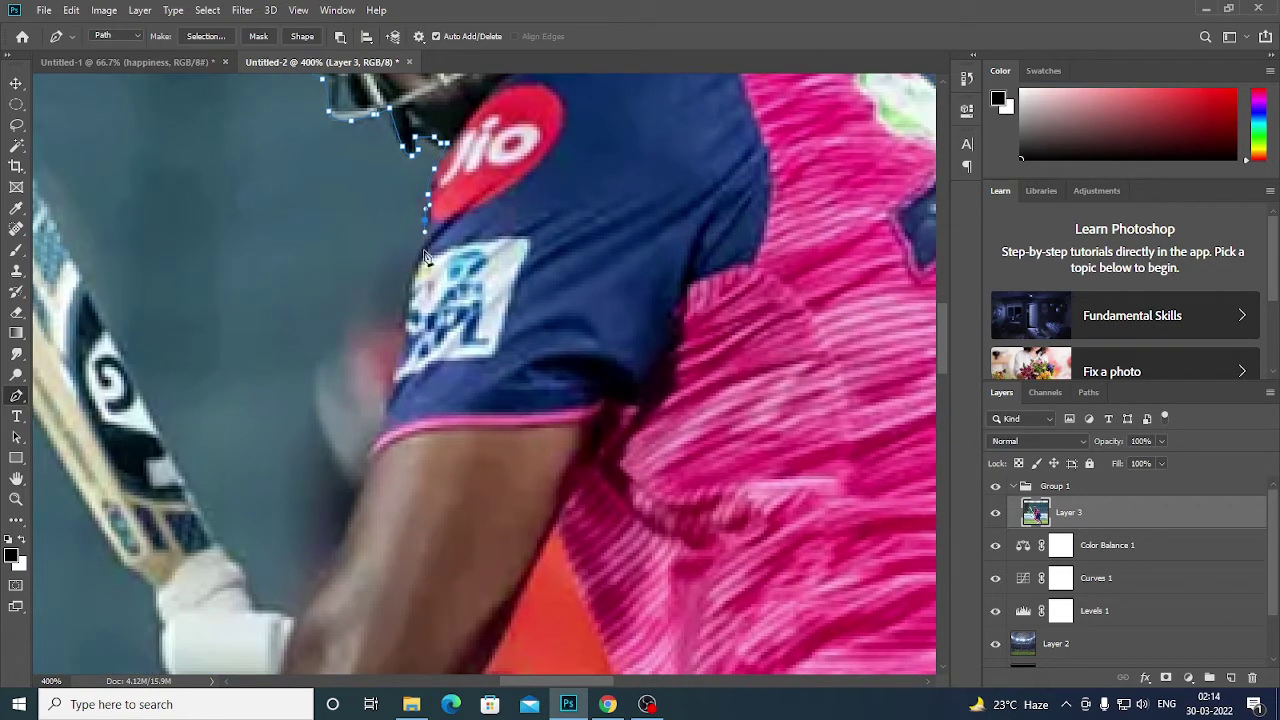
click(404, 343)
click(387, 402)
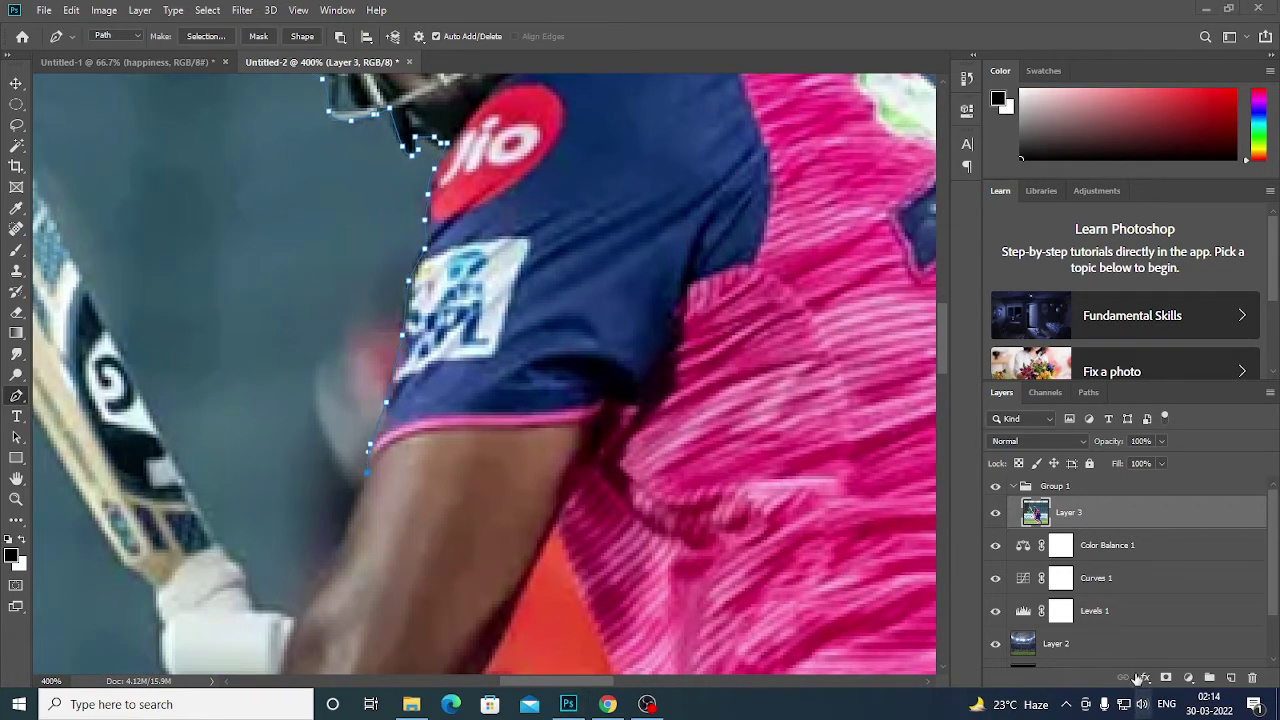
scroll(380, 420, down, 3)
click(355, 416)
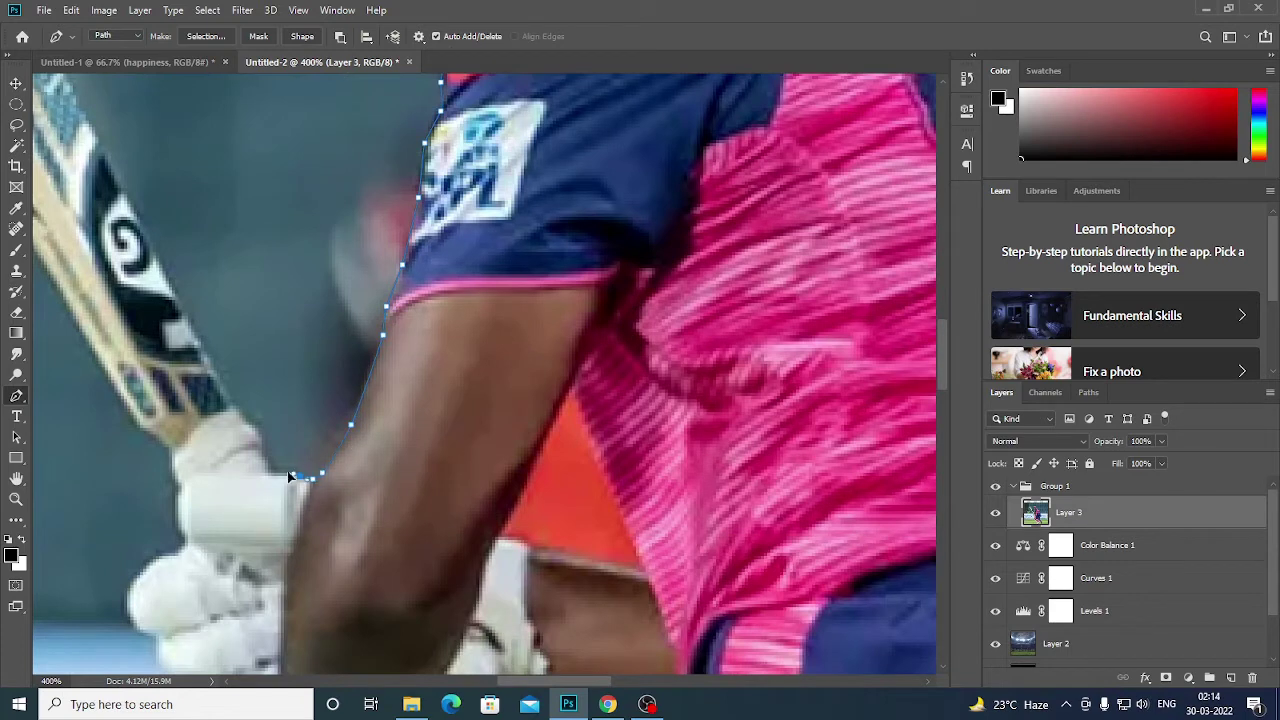
Step: Trace the path around the glove's edges, from its side down to its bottom
scroll(257, 428, up, 3)
scroll(257, 428, left, 3)
scroll(250, 283, up, 5)
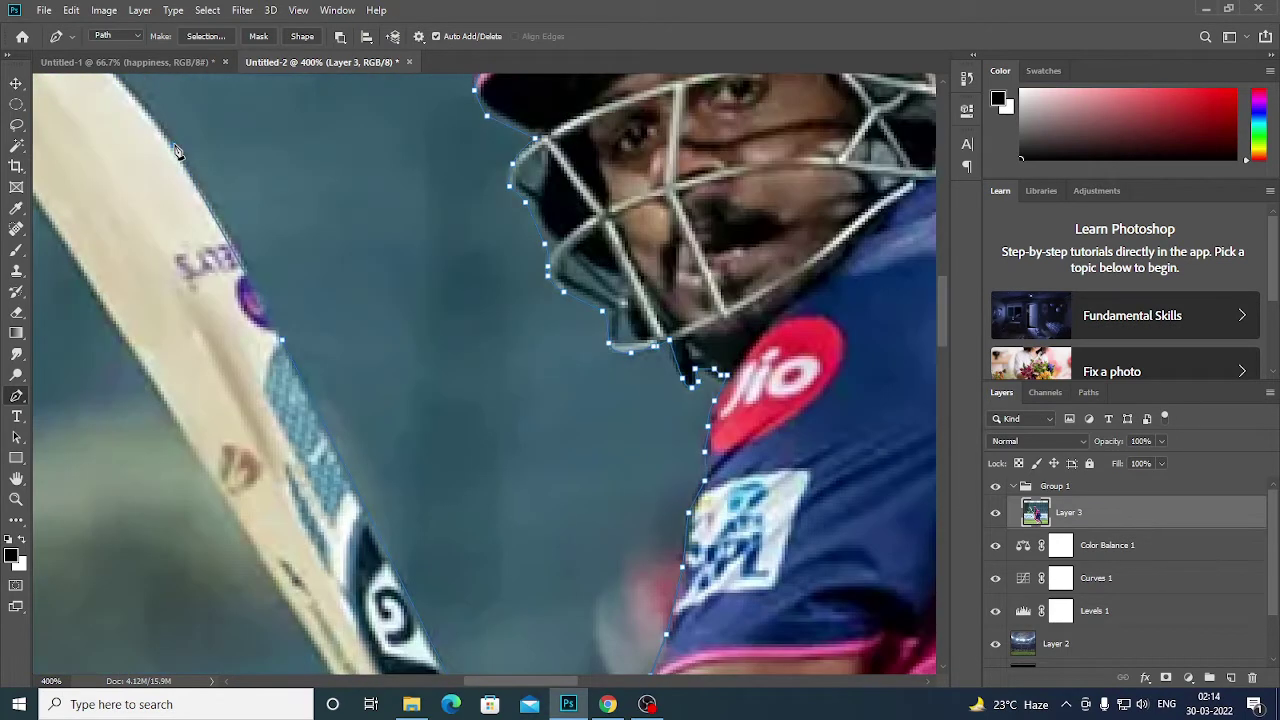
scroll(250, 283, left, 3)
scroll(172, 163, up, 5)
scroll(172, 163, left, 5)
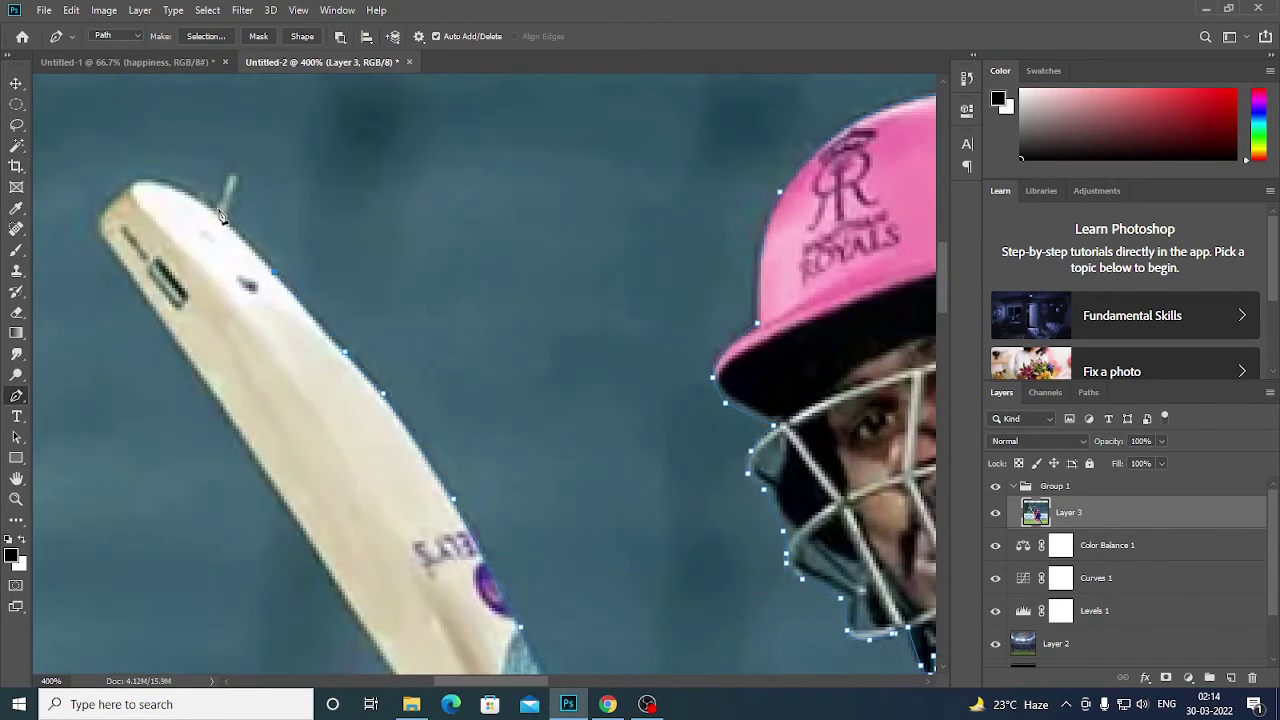
scroll(228, 240, up, 1)
scroll(228, 240, left, 1)
scroll(237, 230, left, 3)
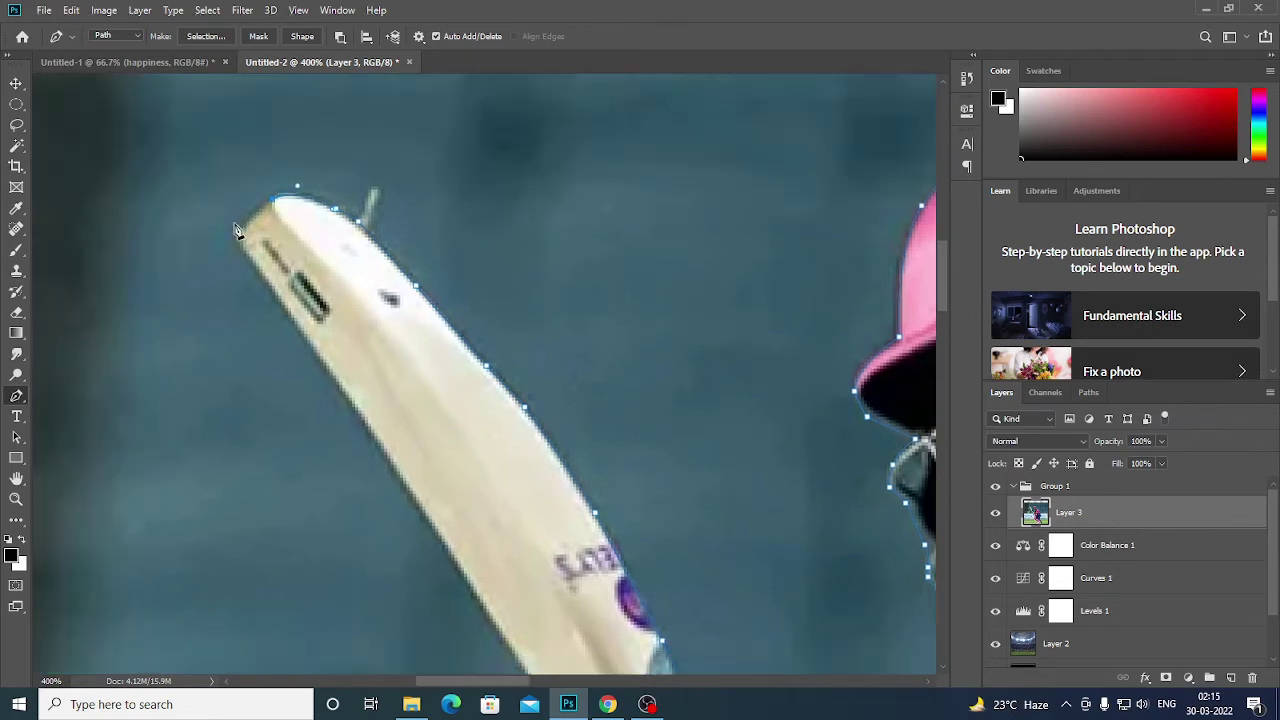
scroll(450, 487, down, 8)
scroll(450, 487, right, 3)
scroll(560, 490, down, 10)
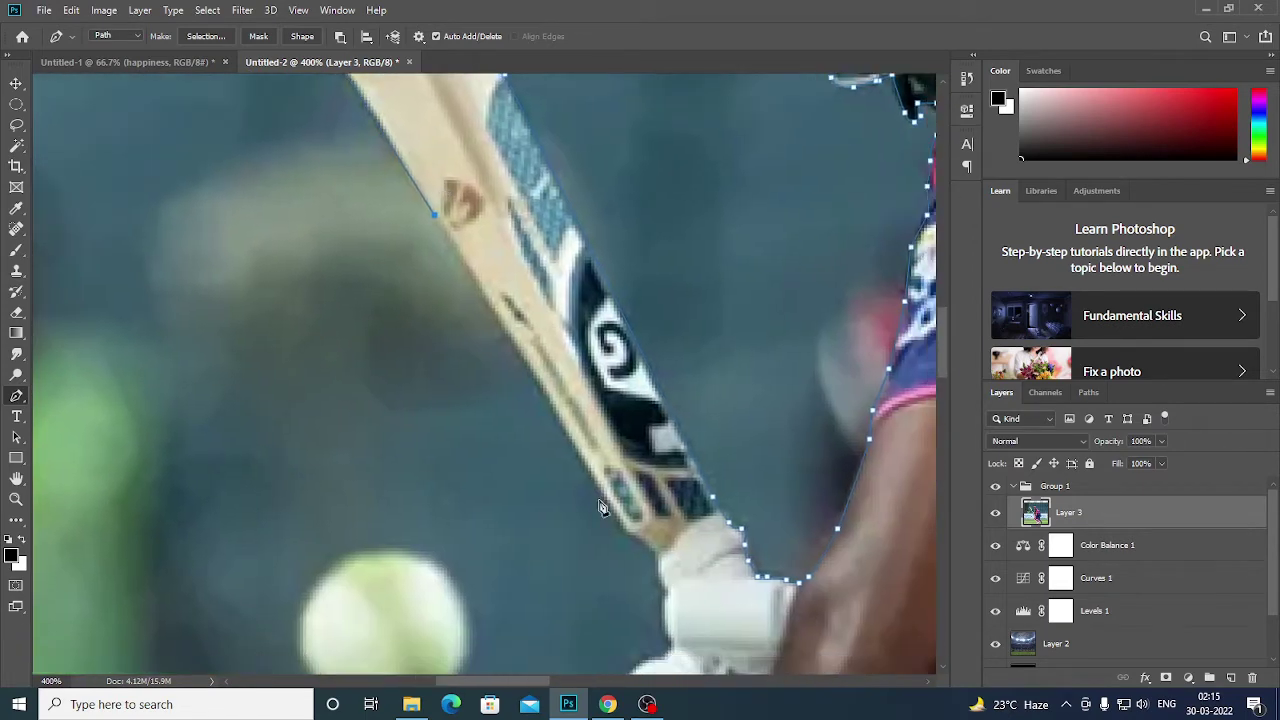
scroll(619, 455, down, 1)
scroll(619, 455, down, 3)
scroll(580, 420, right, 2)
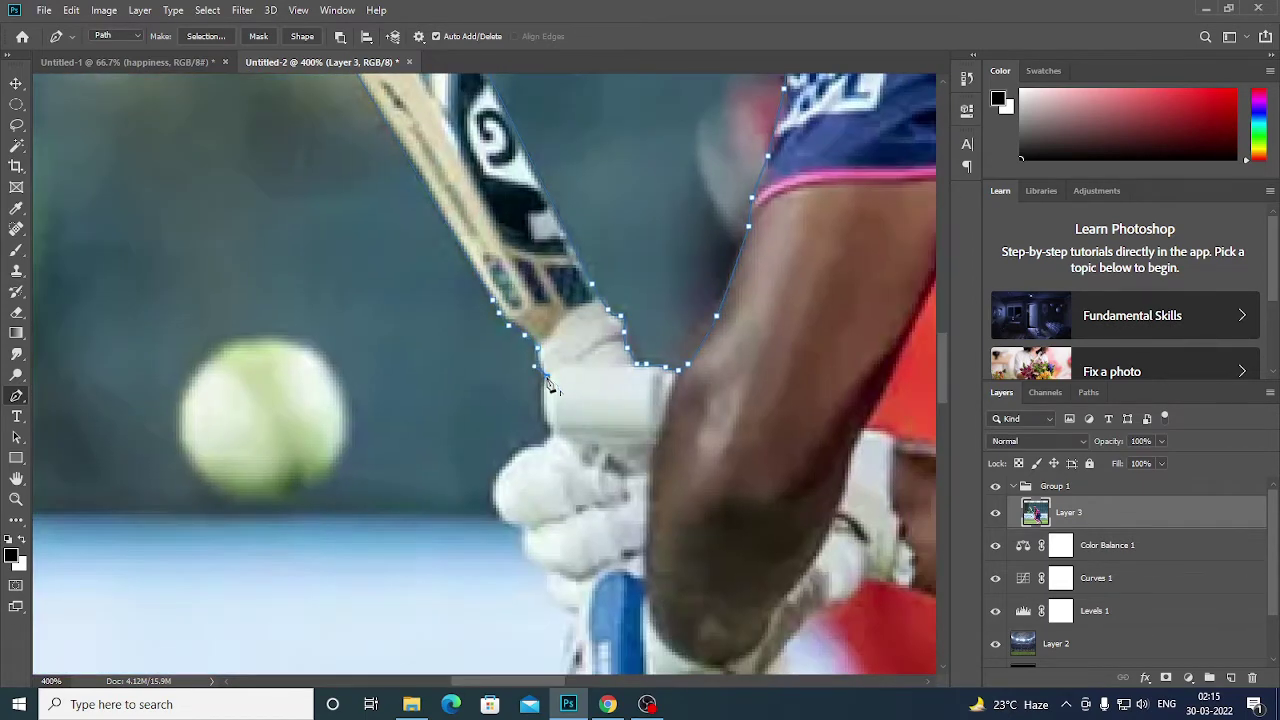
scroll(549, 388, down, 3)
drag(531, 355, 493, 402)
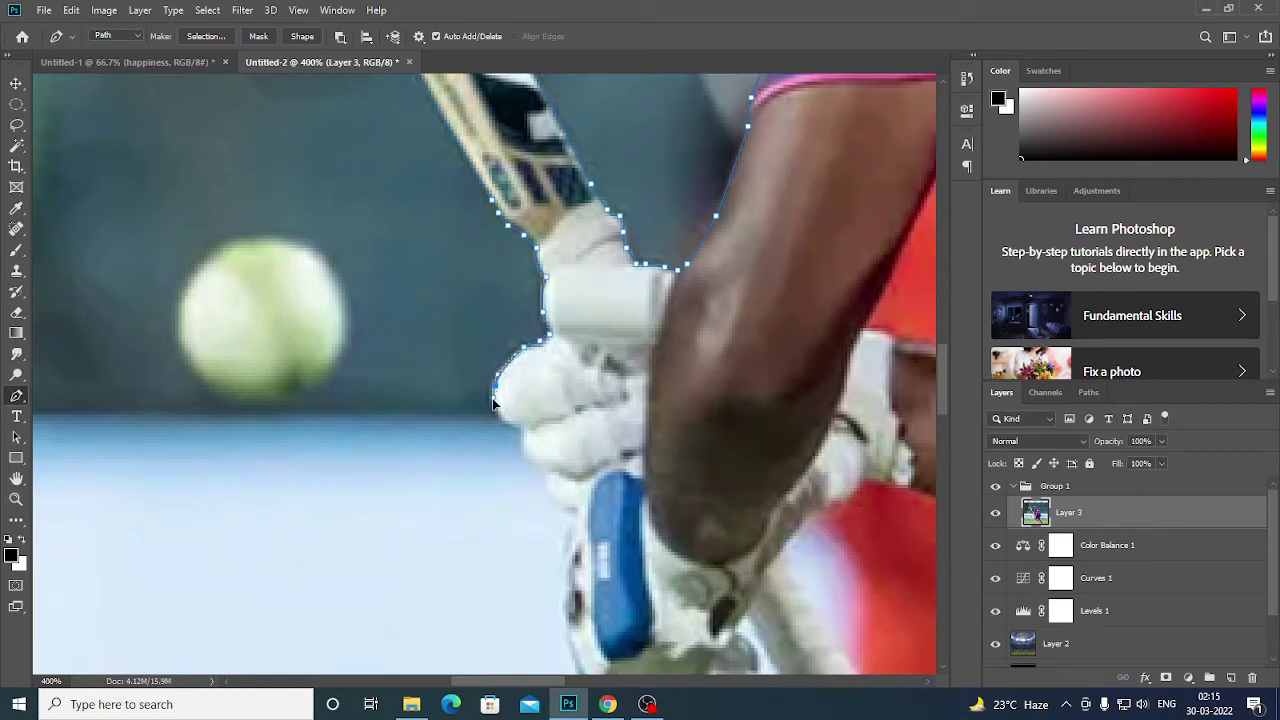
click(525, 432)
scroll(500, 350, down, 5)
scroll(500, 350, right, 2)
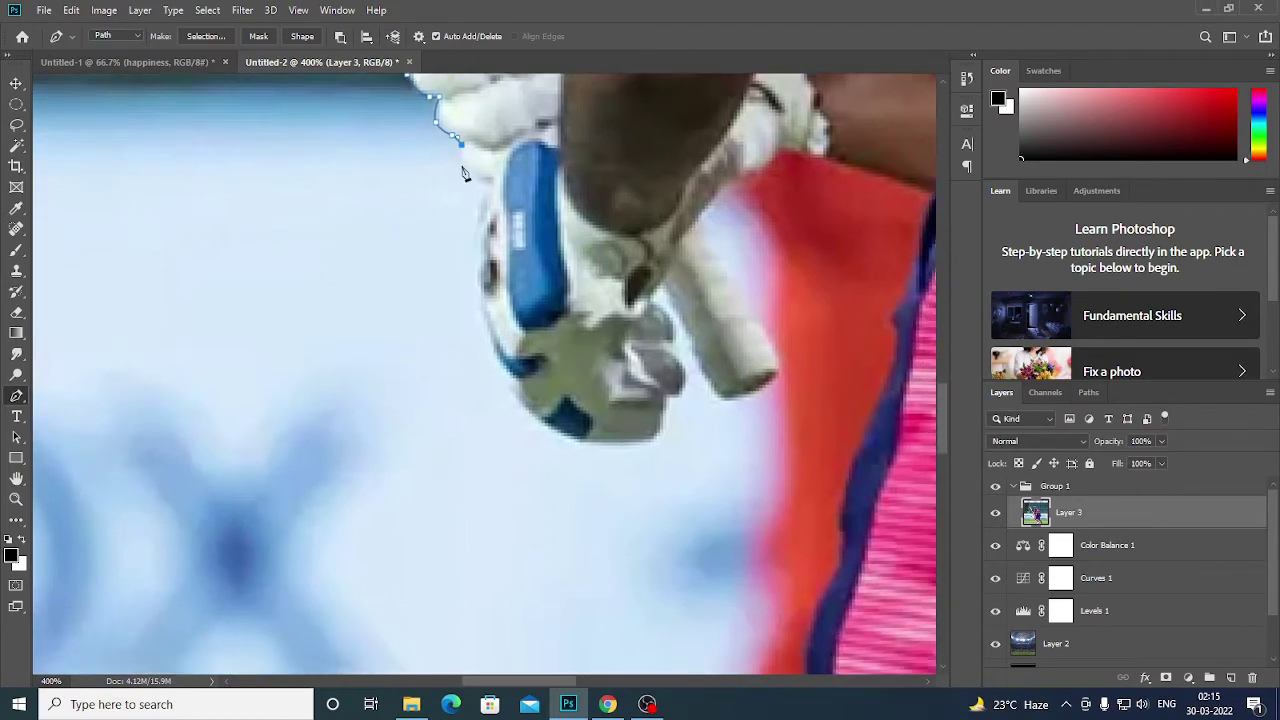
drag(492, 190, 495, 350)
scroll(495, 345, down, 3)
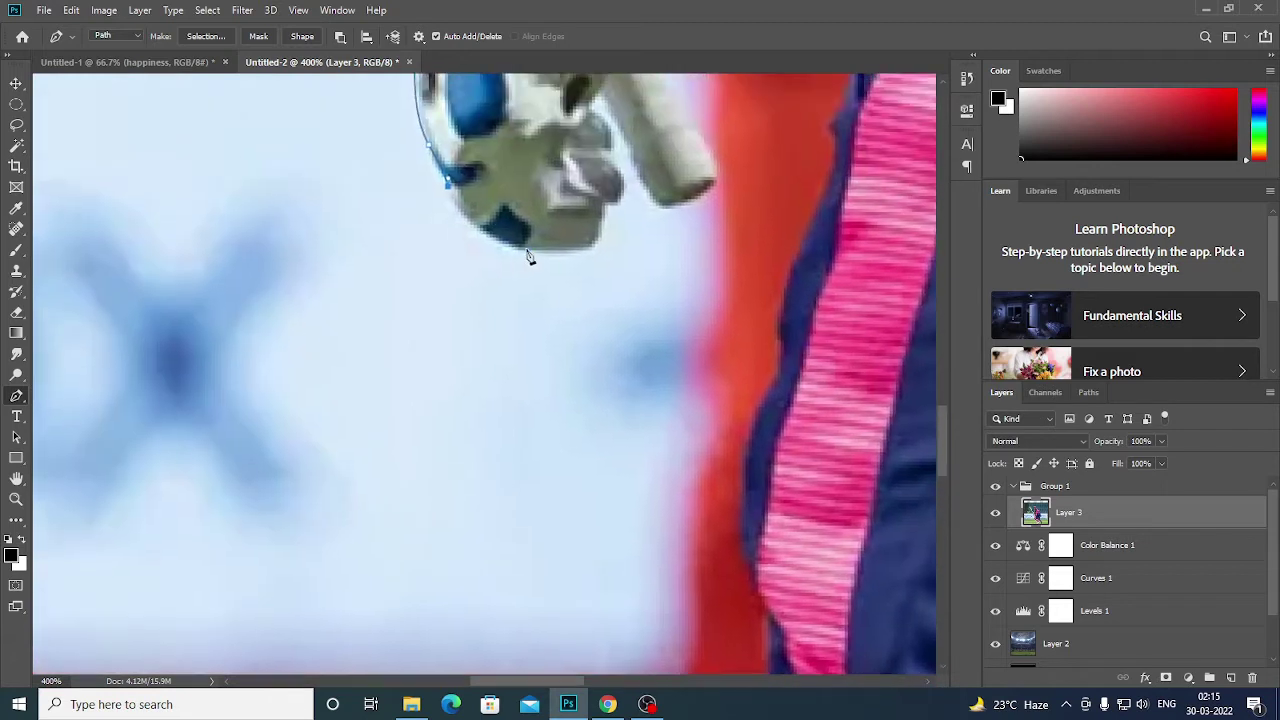
mouse_move(545, 259)
mouse_down()
mouse_move(628, 271)
mouse_move(587, 251)
mouse_up()
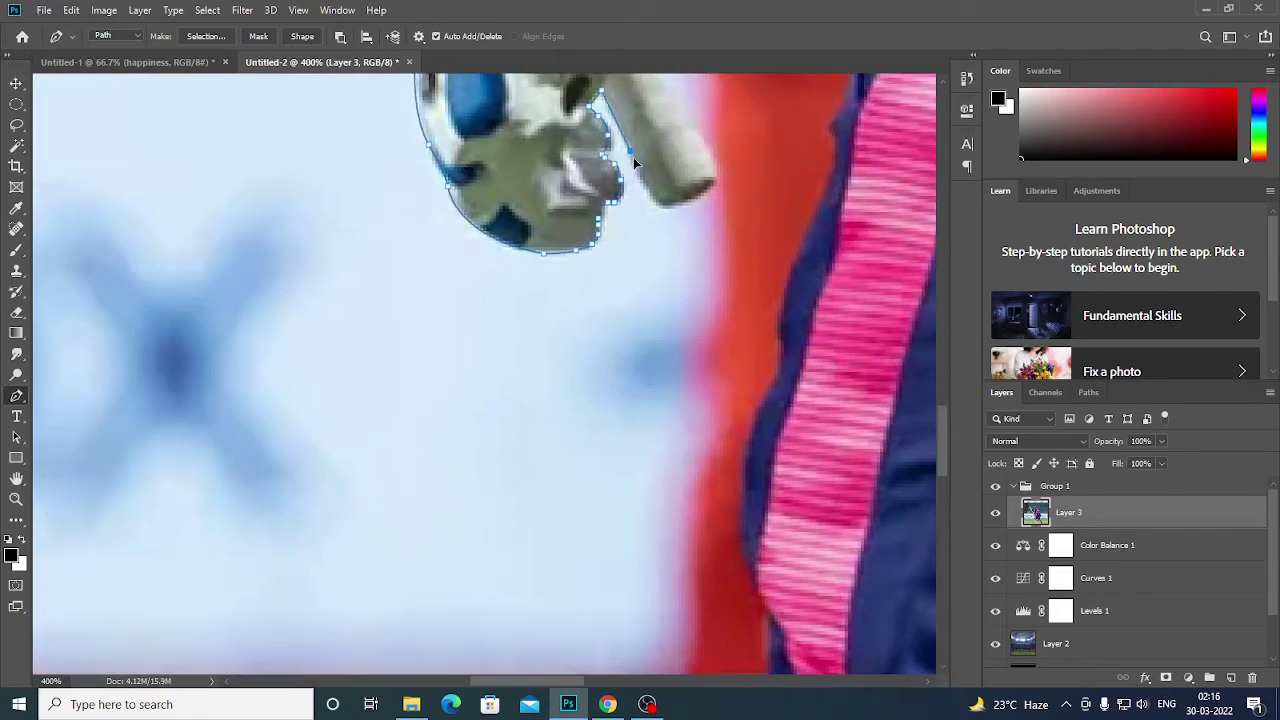
Step: Continue the path along the glove bottom, above the finger and along the shirt edge
click(716, 178)
drag(694, 136, 626, 328)
click(576, 218)
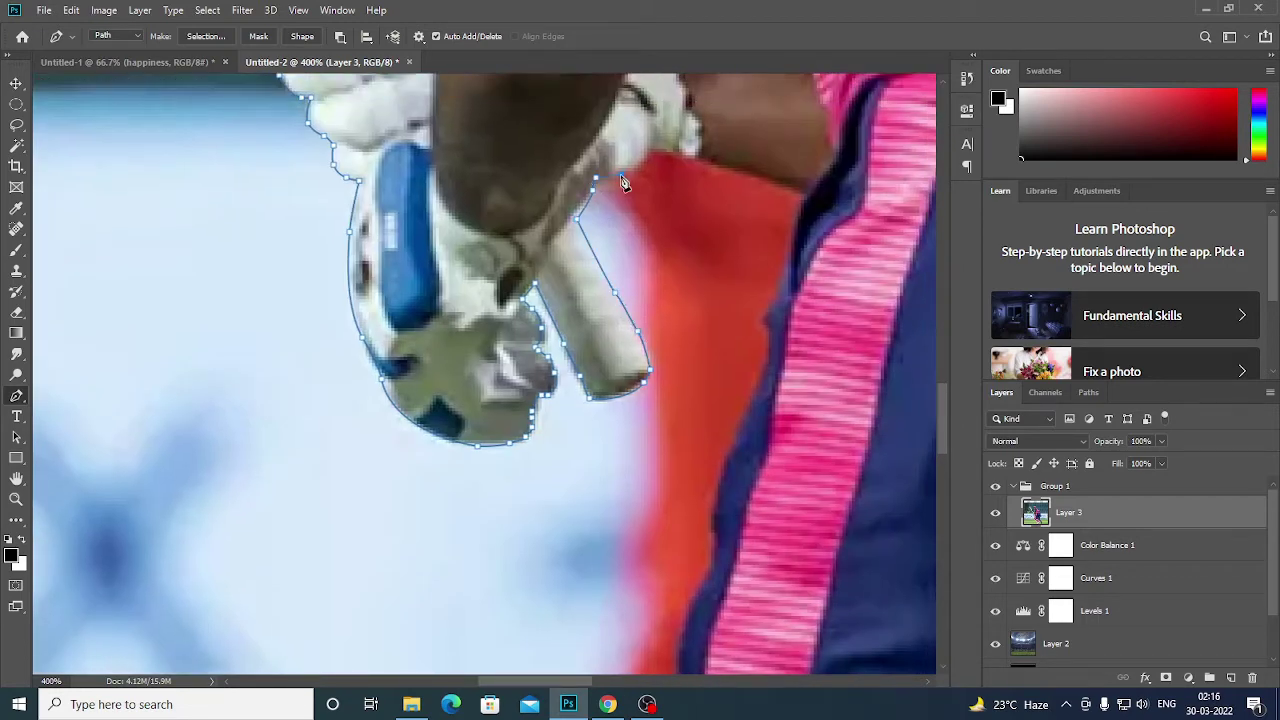
click(797, 192)
drag(797, 192, 605, 127)
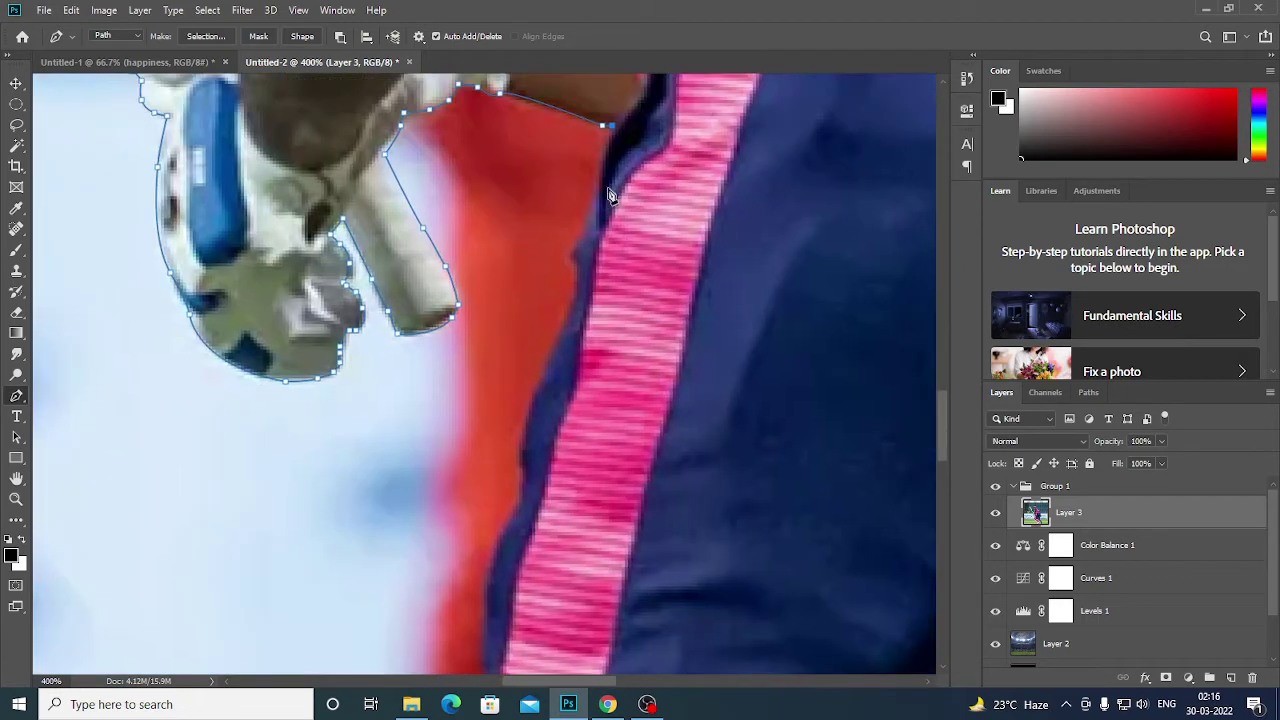
click(598, 190)
click(583, 235)
Step: Extend the path down the navy leg's edge
click(577, 290)
click(522, 420)
drag(525, 434, 515, 216)
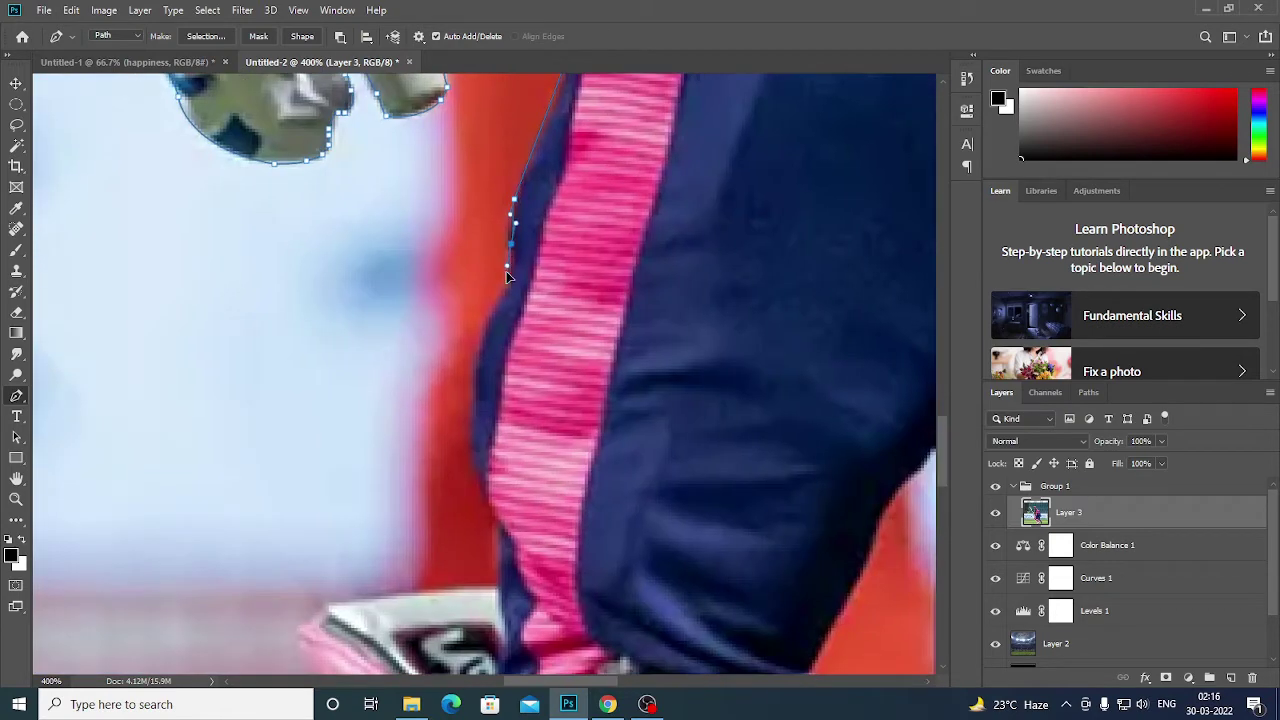
click(511, 243)
click(485, 381)
click(483, 441)
click(497, 491)
scroll(529, 423, down, 2)
click(507, 403)
scroll(520, 400, down, 1)
Step: Trace down the pink pad's edge and close the outline at the shoe
click(342, 356)
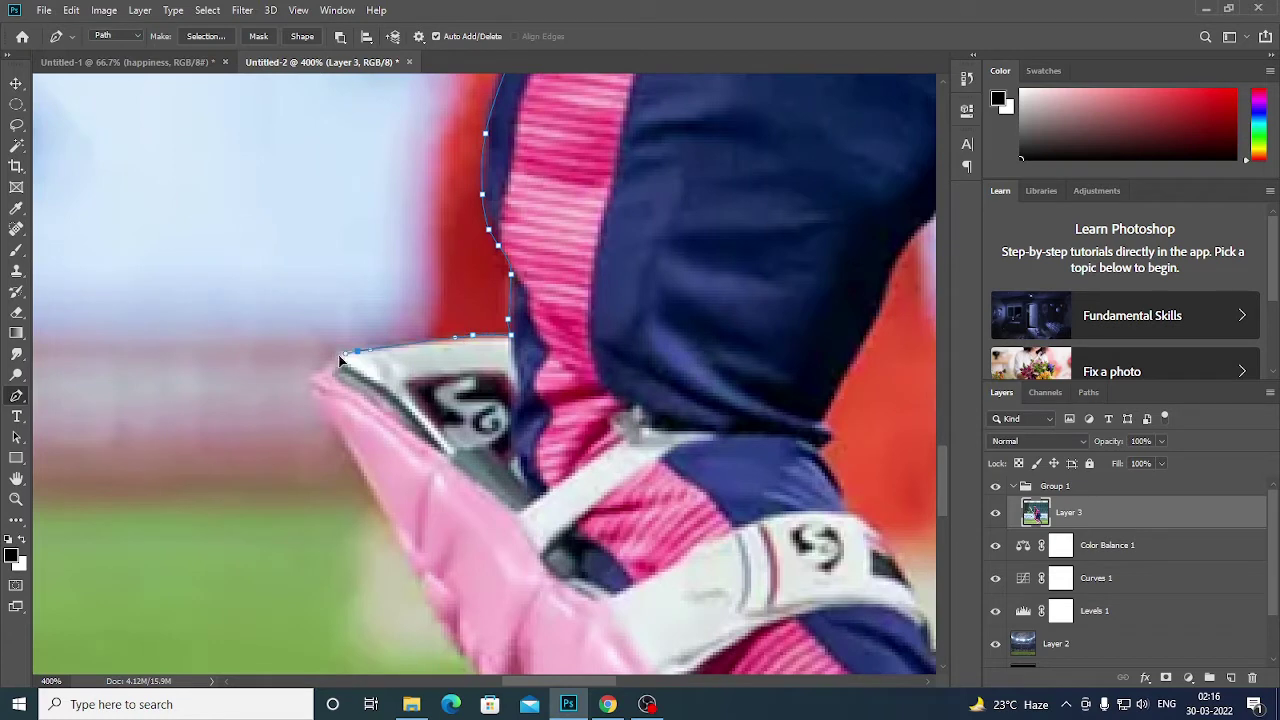
click(312, 381)
click(352, 455)
scroll(355, 420, down, 2)
click(357, 368)
scroll(383, 365, down, 1)
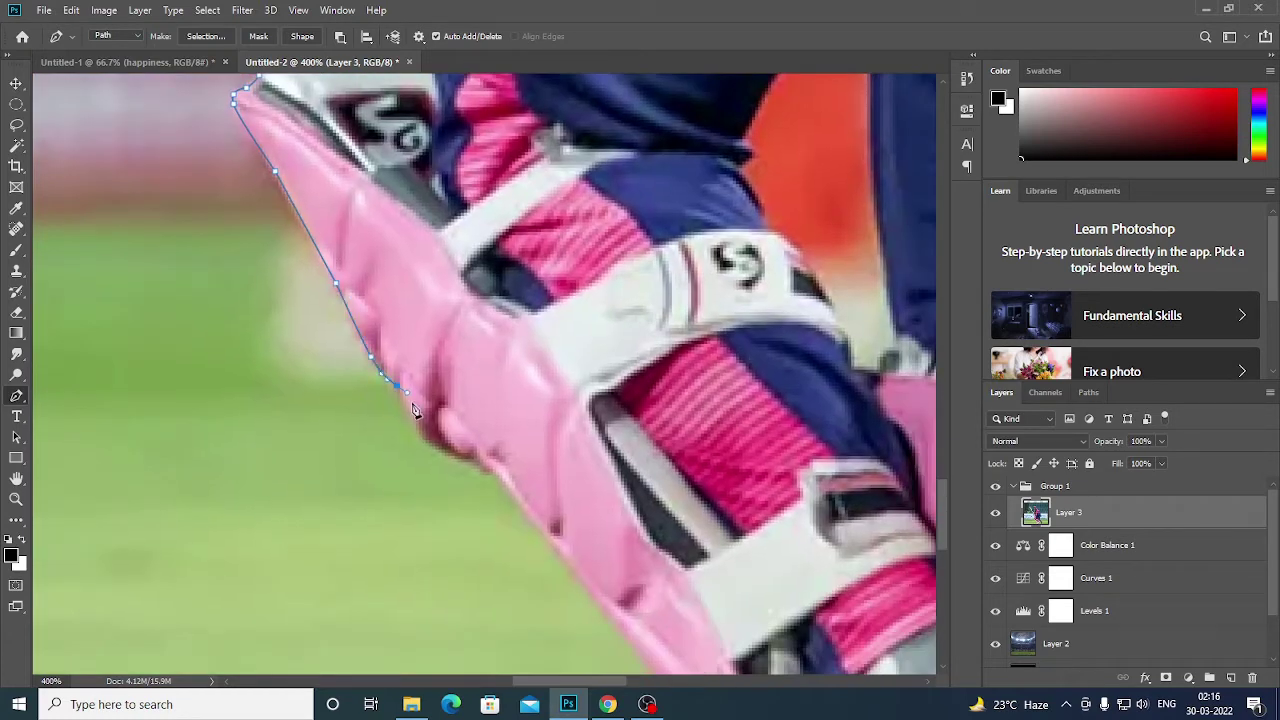
click(414, 426)
scroll(550, 495, down, 3)
scroll(600, 460, down, 1)
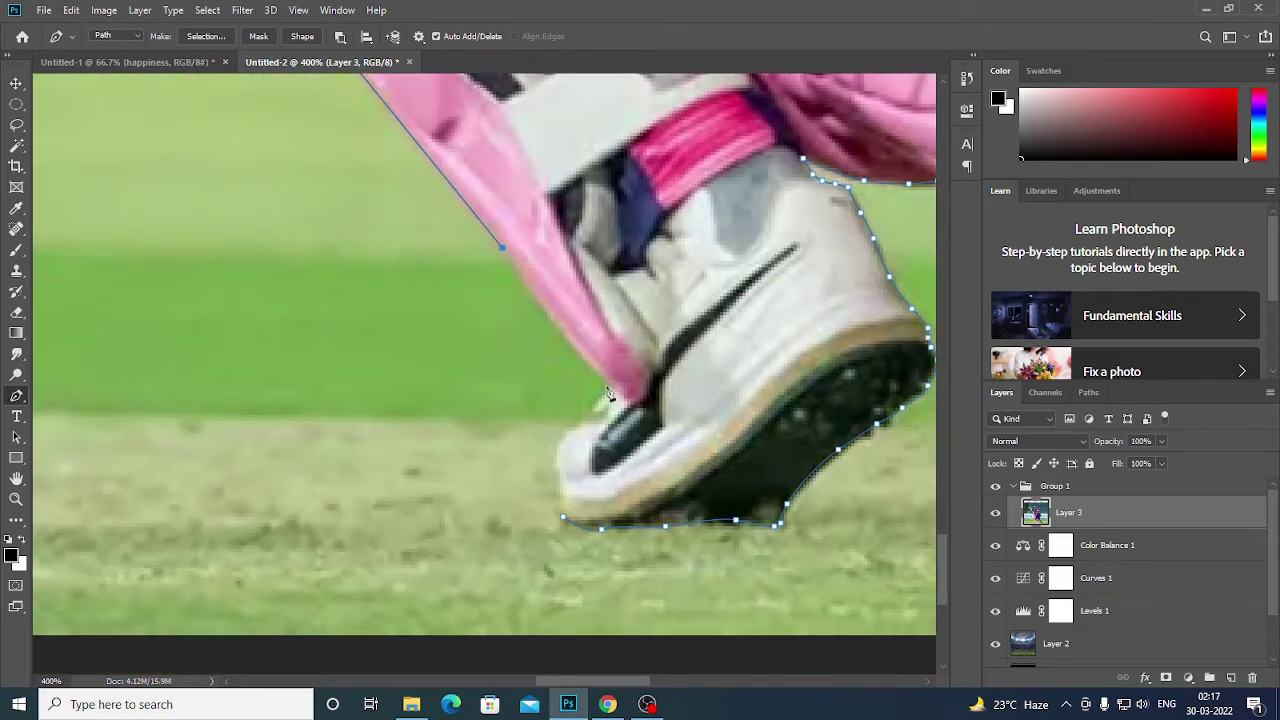
click(607, 385)
click(563, 518)
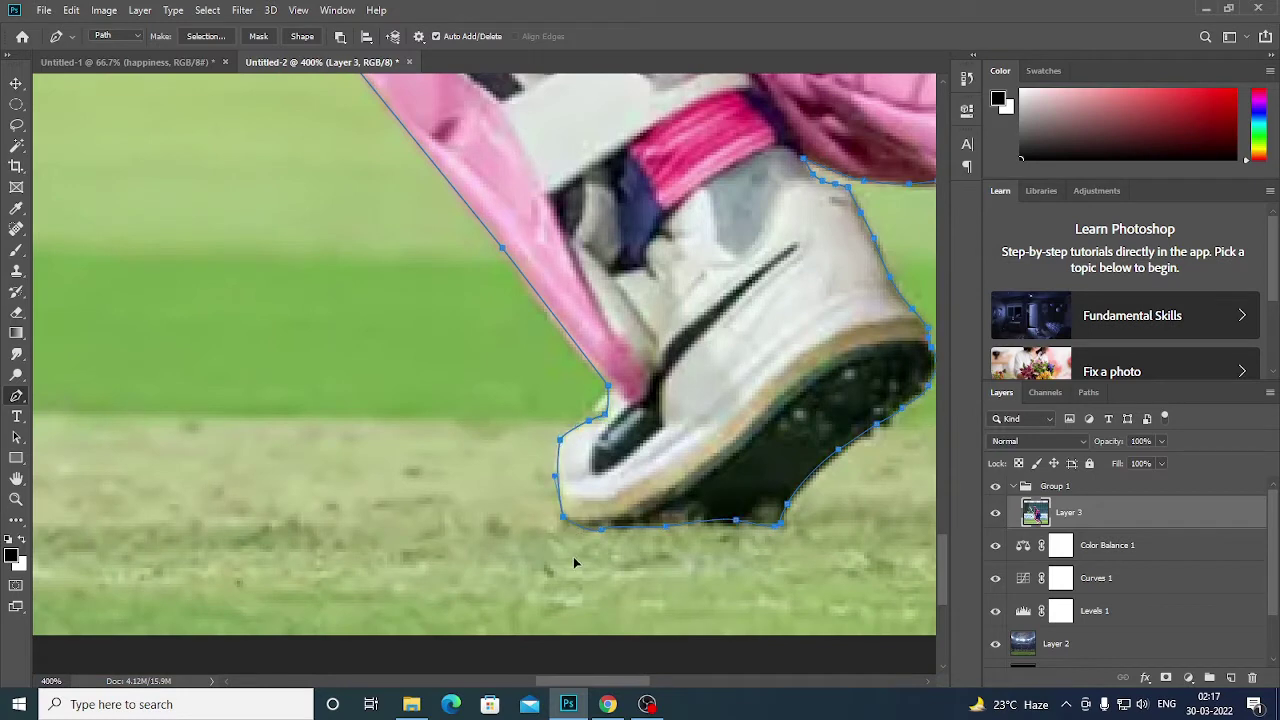
scroll(345, 480, up, 2)
scroll(313, 398, right, 1)
Step: Turn the closed outline into a selection, fit the view, and check the source photo in Chrome
key(ctrl+Return)
key(ctrl+0)
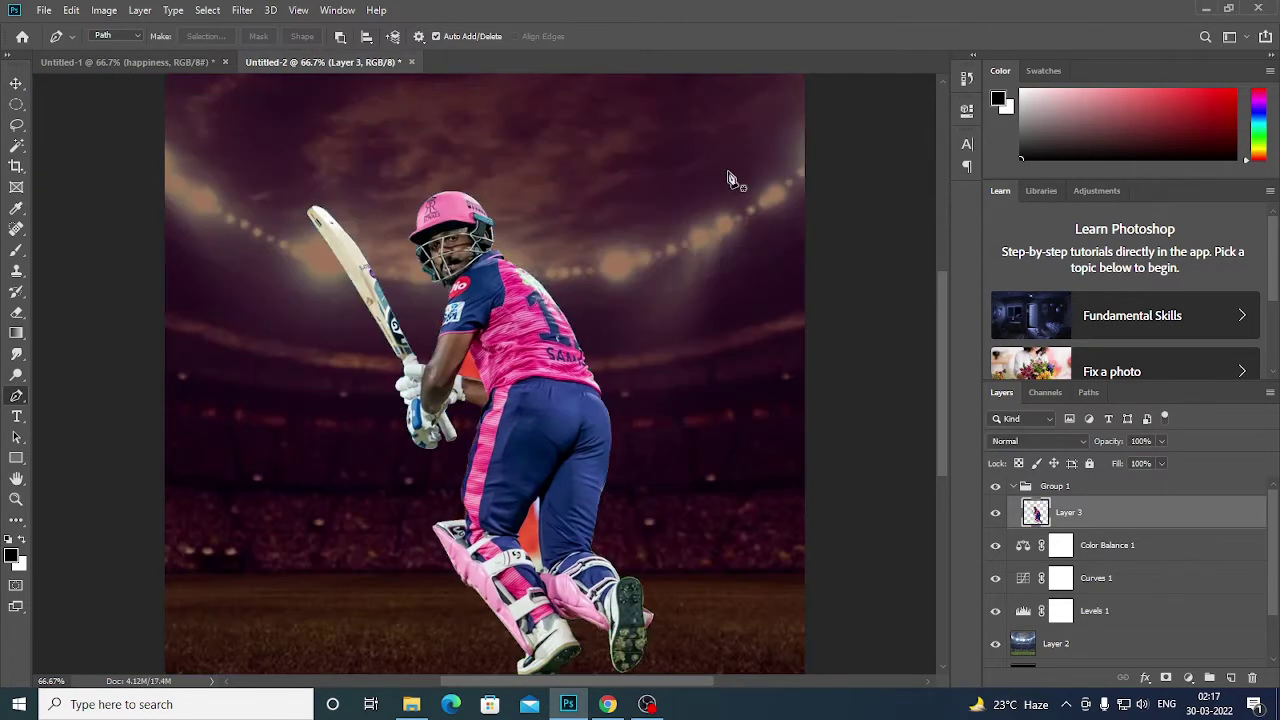
click(607, 704)
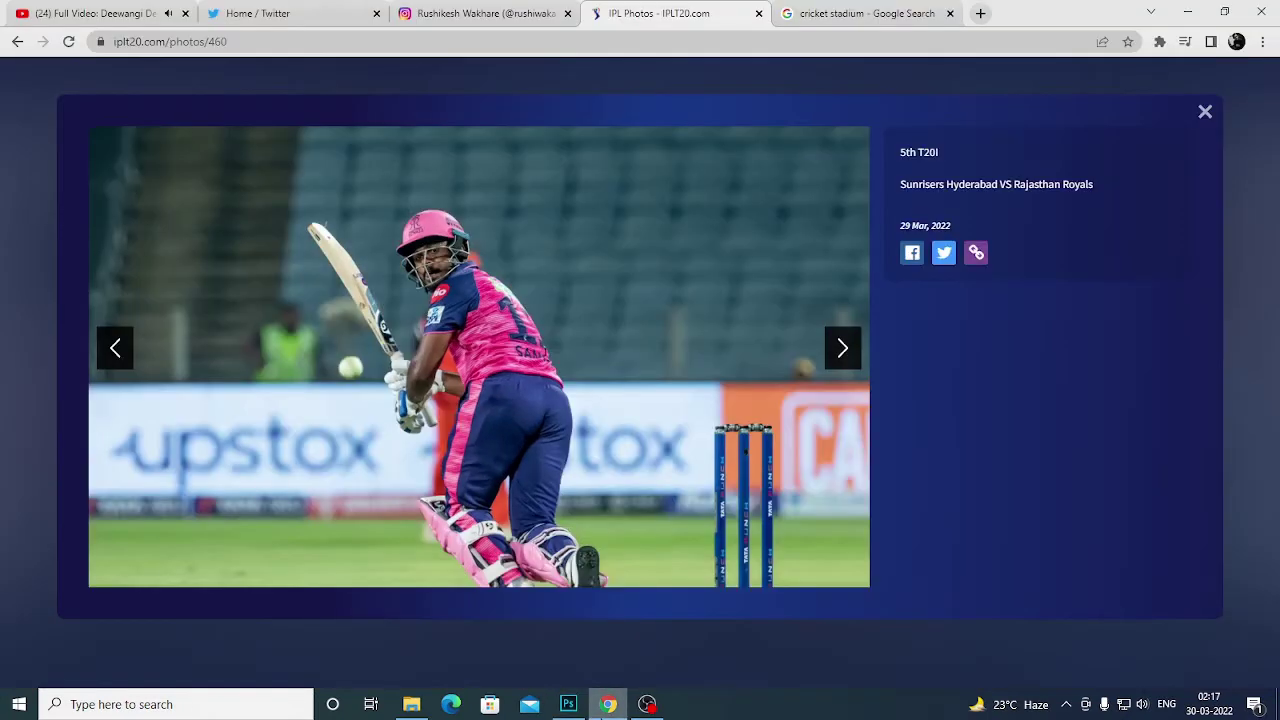
click(95, 13)
scroll(991, 440, down, 2)
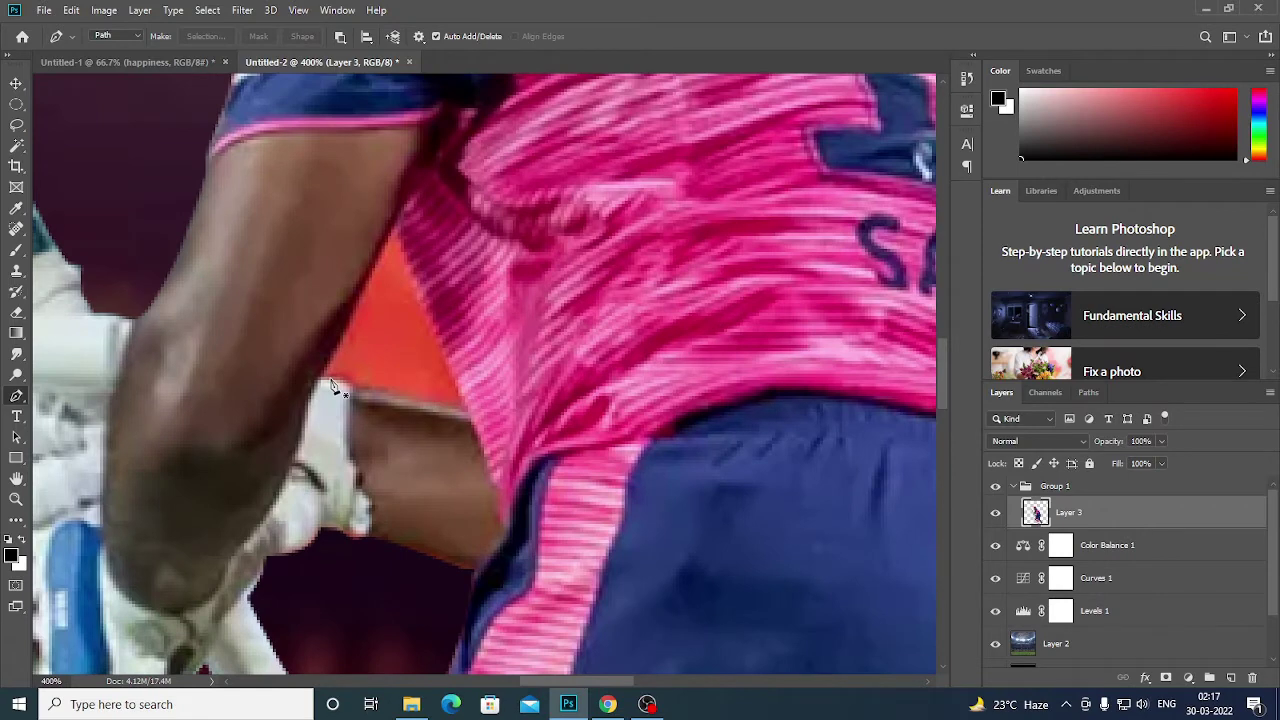
Step: Outline the orange patch between the arm and torso and make it a selection
click(320, 377)
click(395, 226)
click(427, 313)
click(465, 410)
right_click(515, 234)
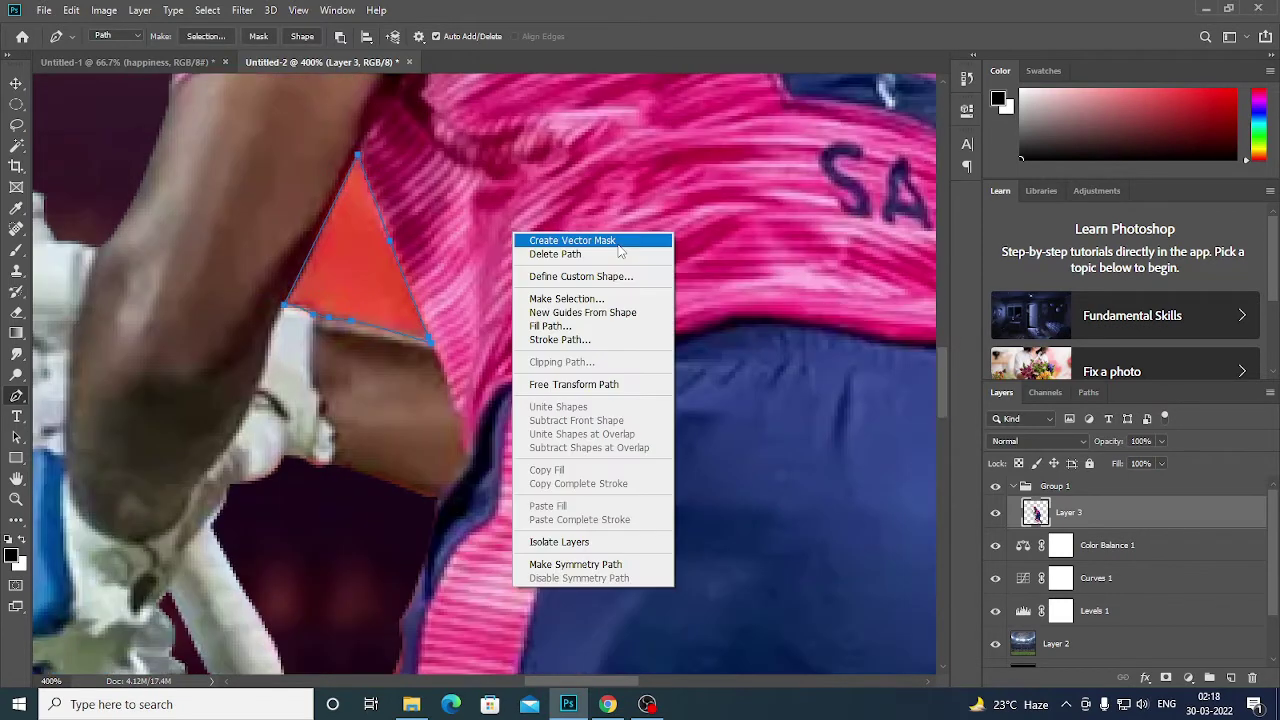
key(Escape)
key(ctrl+Return)
Step: Start a path around the orange gap between the legs, along its top and down the leg
scroll(728, 188, down, 5)
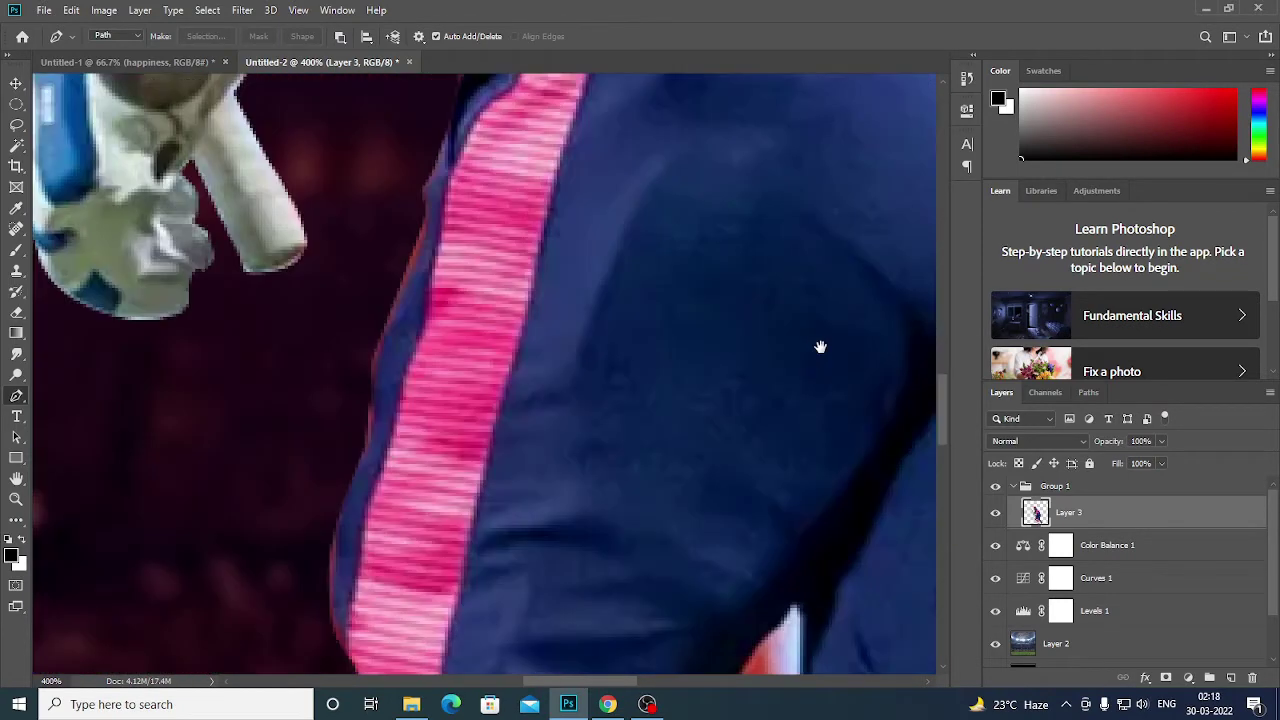
mouse_move(820, 346)
mouse_down()
mouse_move(691, 147)
mouse_move(619, 294)
mouse_up()
click(265, 425)
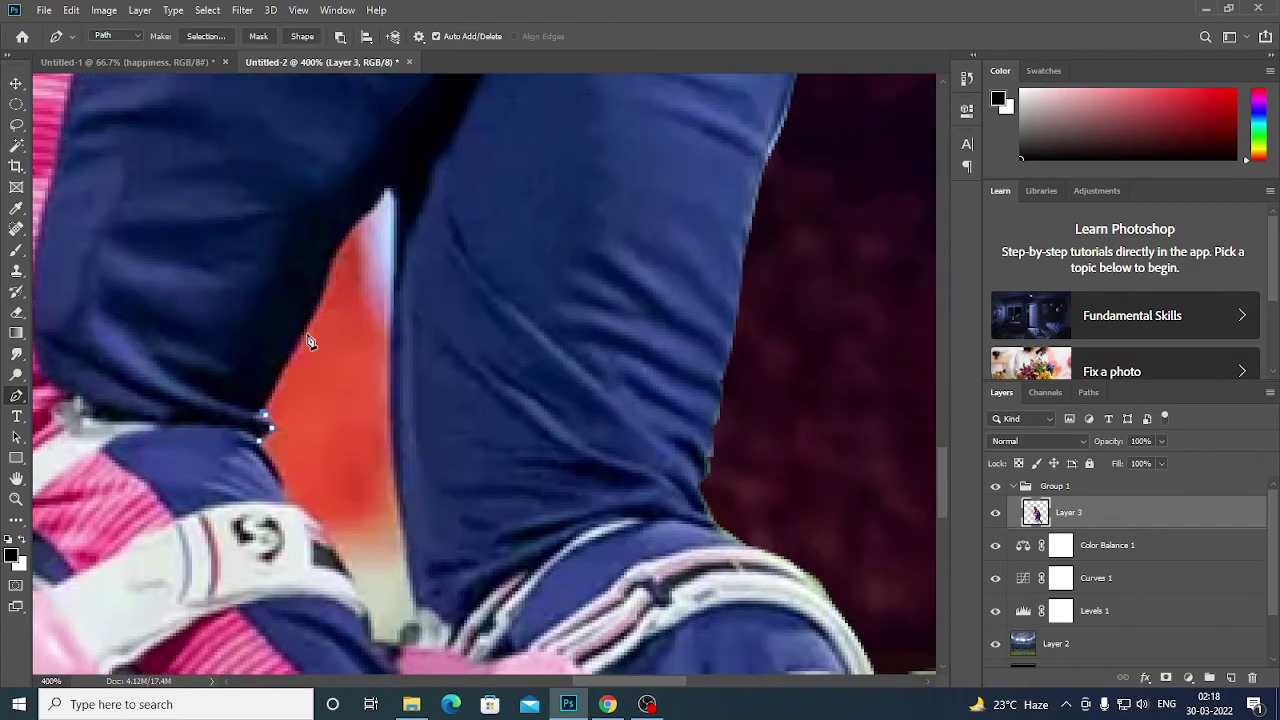
click(310, 318)
click(336, 250)
click(357, 220)
click(388, 193)
drag(393, 463, 403, 486)
click(403, 555)
click(411, 607)
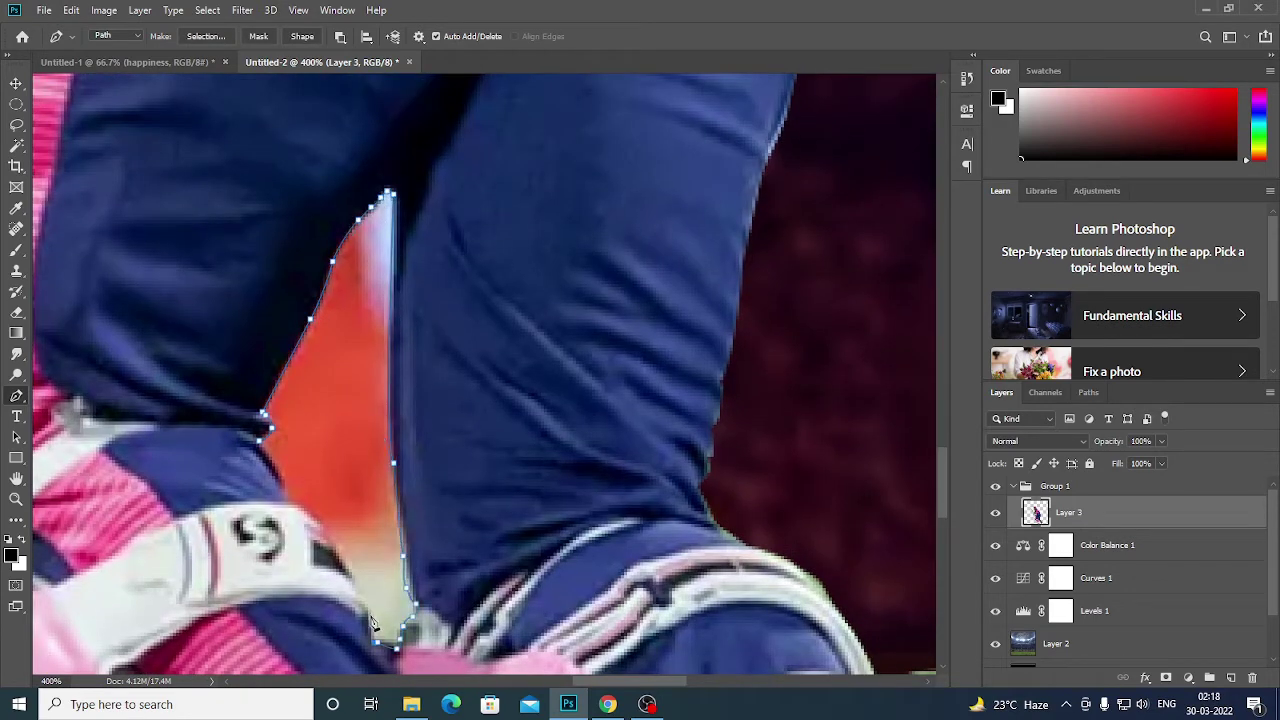
Step: Close the leg-gap path up the left leg, select and delete it, then zoom out
click(361, 604)
click(330, 538)
click(313, 513)
click(298, 505)
click(285, 492)
click(271, 466)
key(ctrl+Return)
key(Delete)
key(ctrl+minus)
key(ctrl+minus)
key(ctrl+minus)
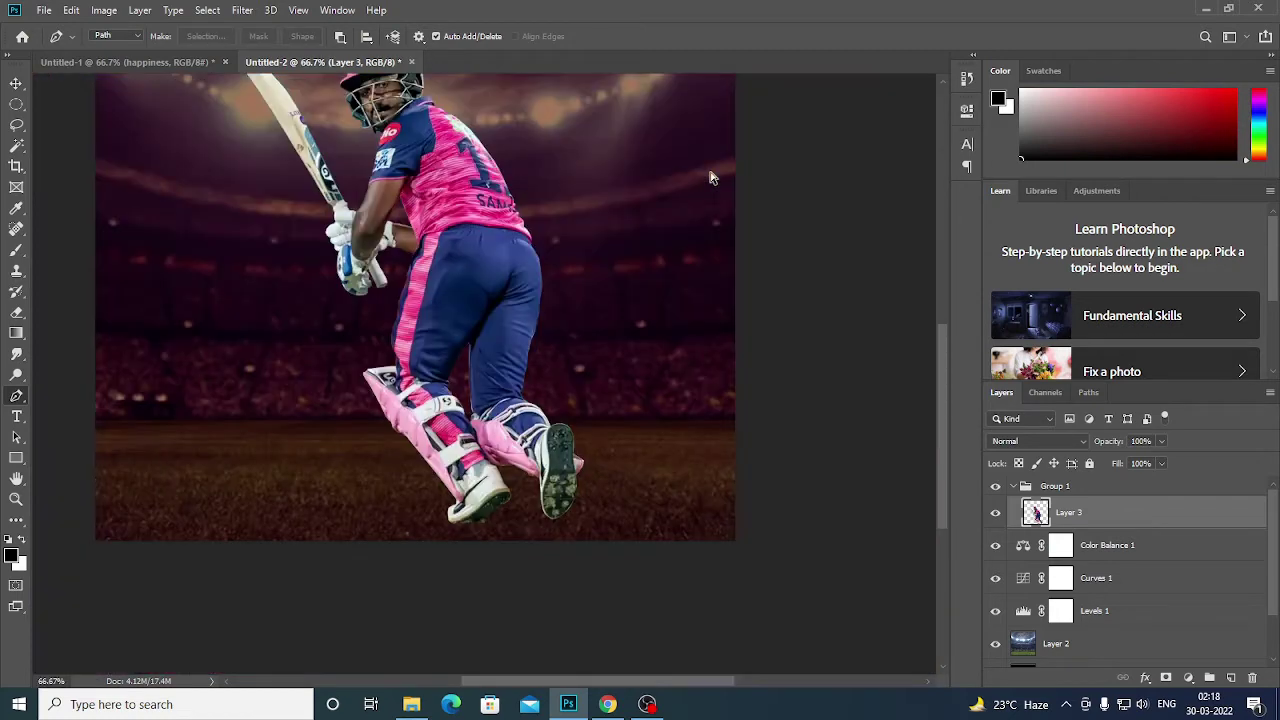
scroll(378, 80, up, 5)
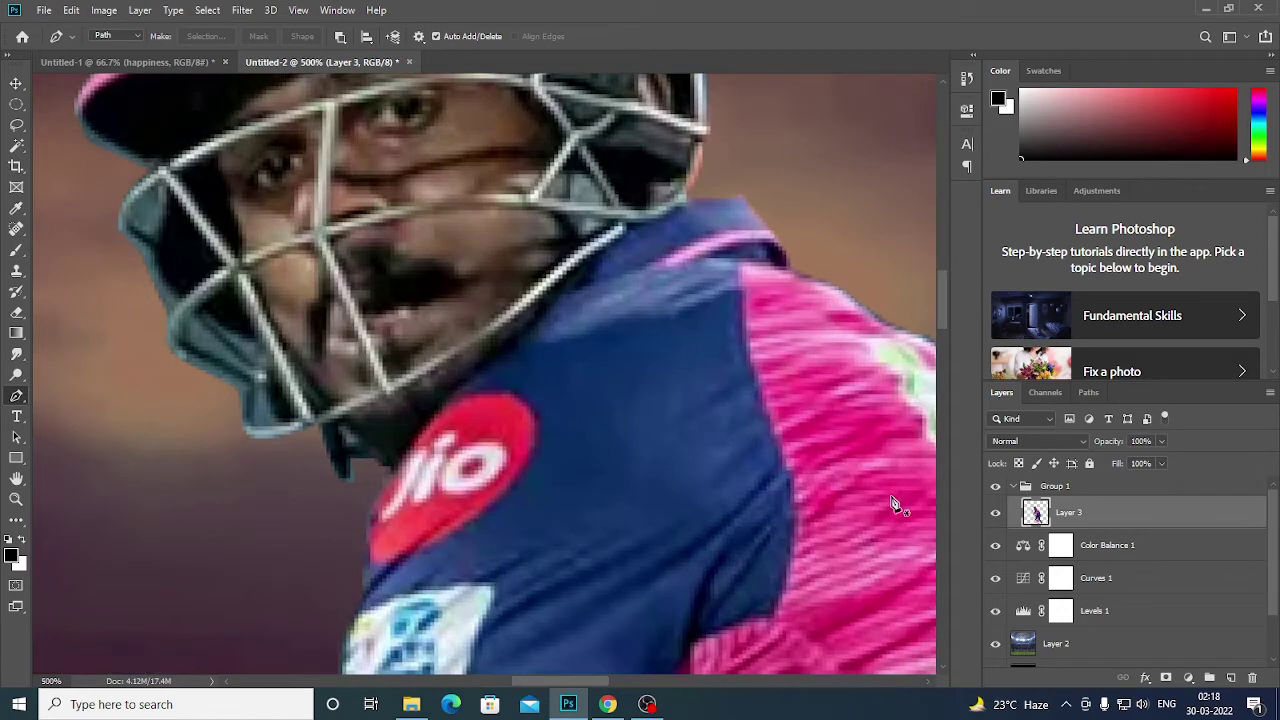
Step: Add a layer mask to the batsman layer and clean the helmet edges with a small brush
key(ctrl+shift+m)
key(b)
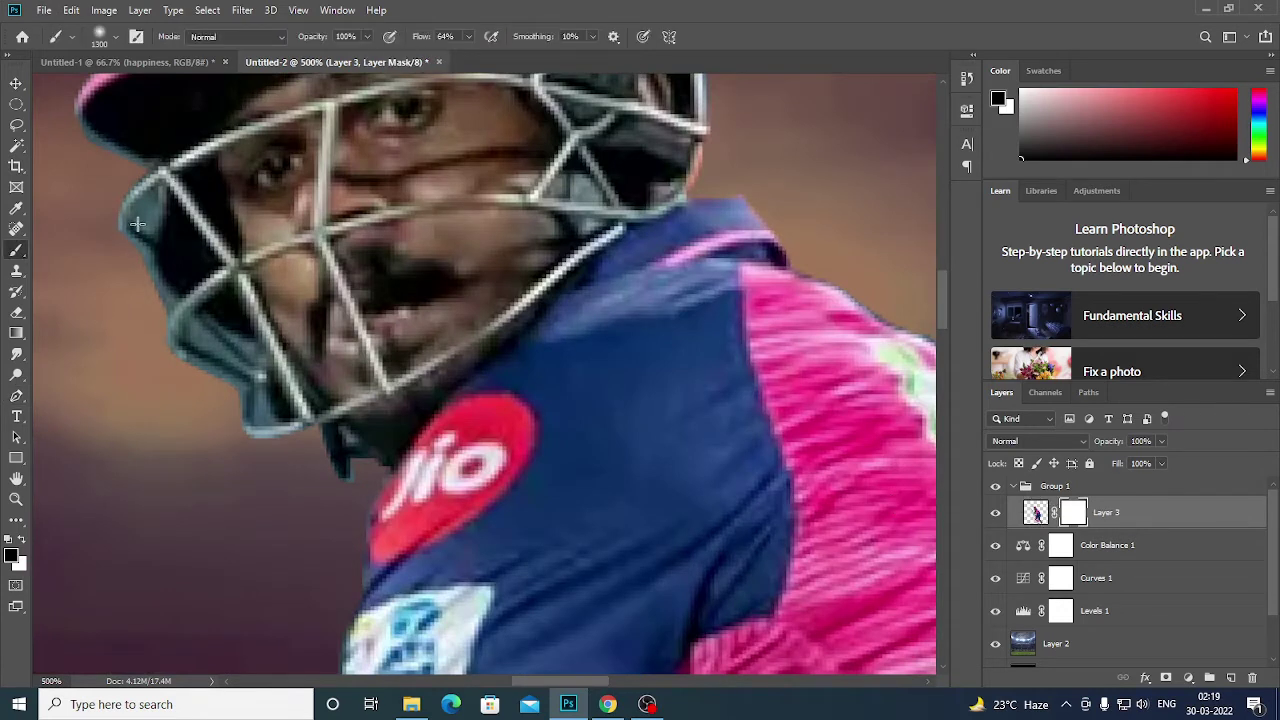
key(bracketleft)
key(bracketleft)
key(bracketleft)
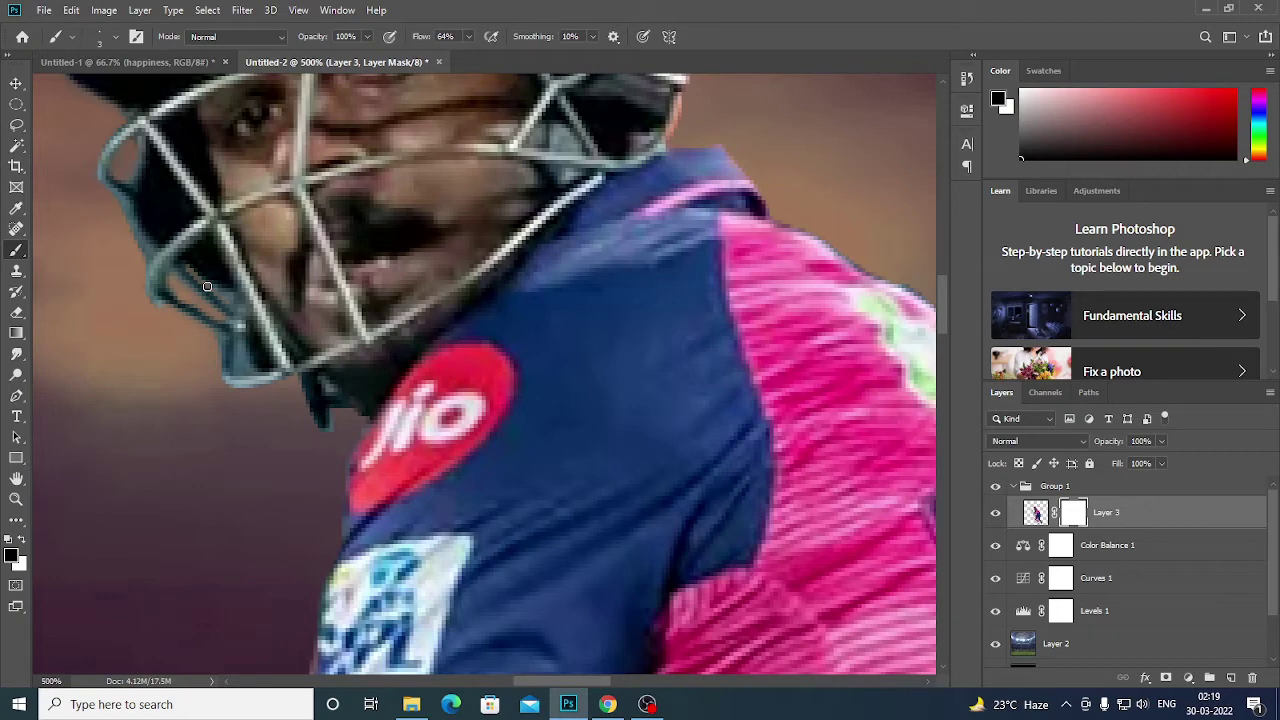
key(ctrl+1)
key(ctrl+minus)
key(ctrl+minus)
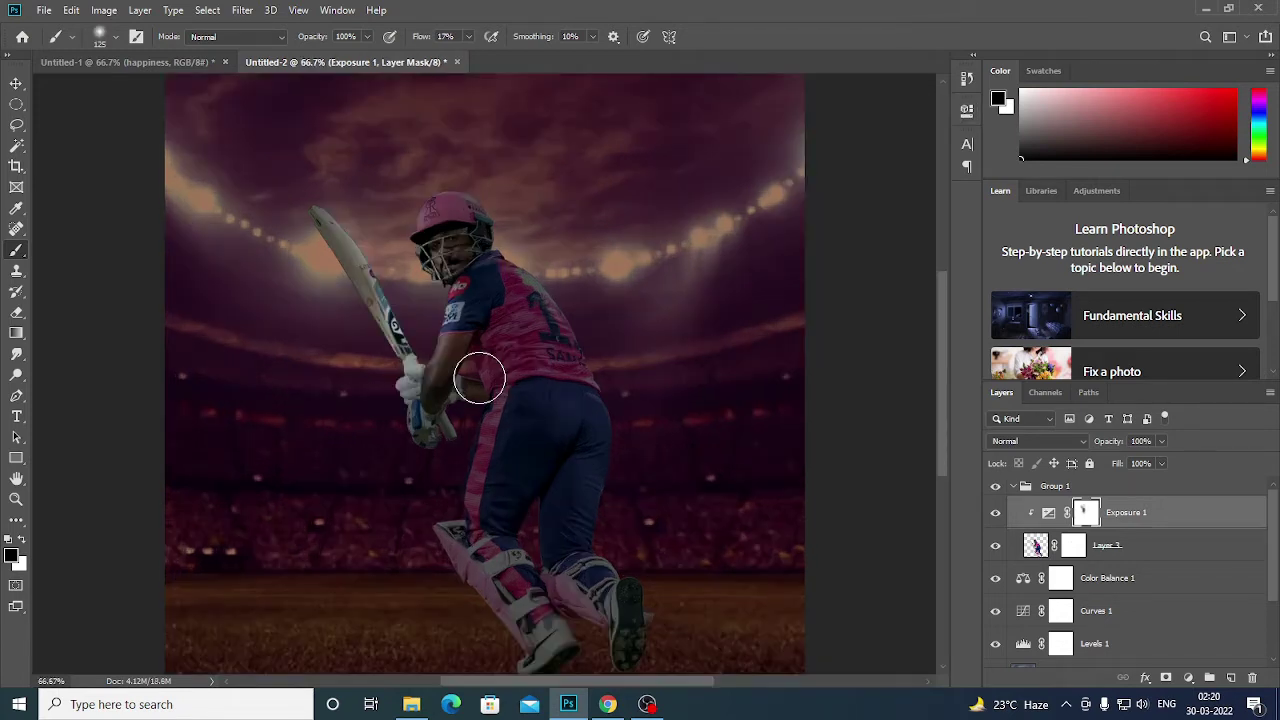
Step: Paint the Exposure mask around the batsman's arm and waist, then shrink the brush
drag(480, 378, 470, 355)
key(bracketleft)
key(bracketleft)
key(bracketleft)
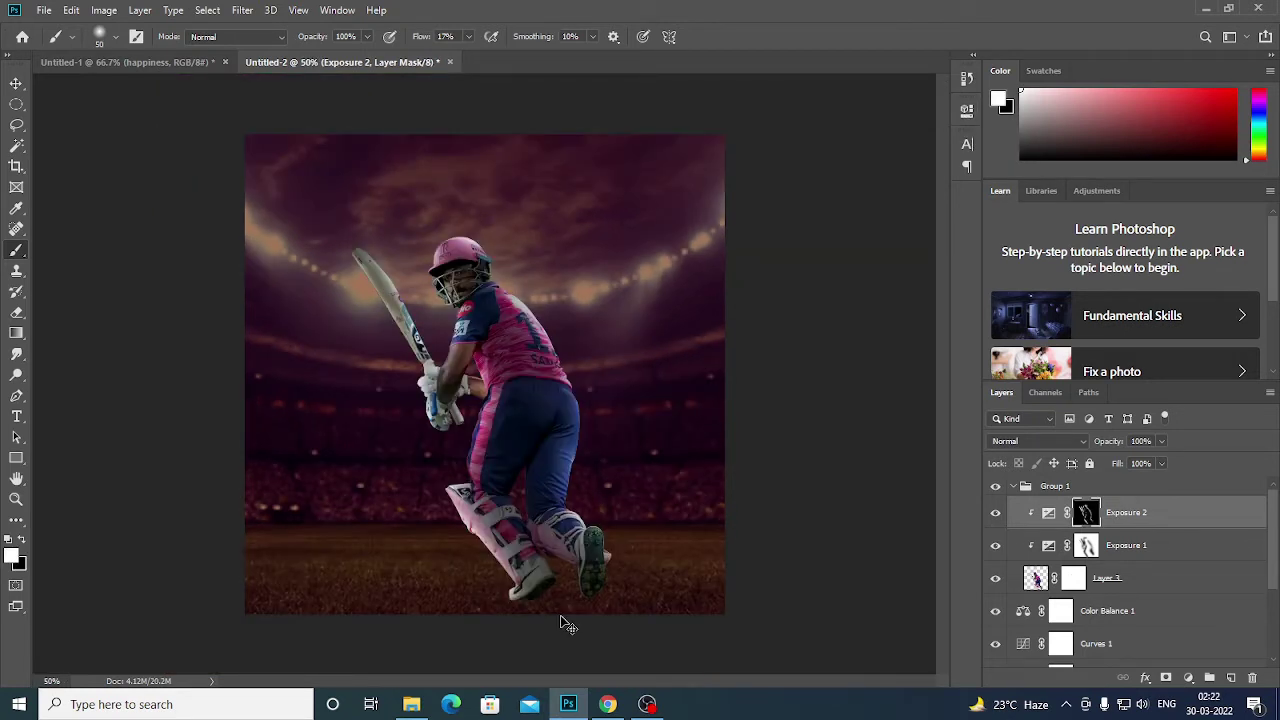
Step: Zoom in on the batsman's shirt to paint the Levels mask highlights
key(ctrl+plus)
key(ctrl+plus)
key(ctrl+plus)
key(ctrl+plus)
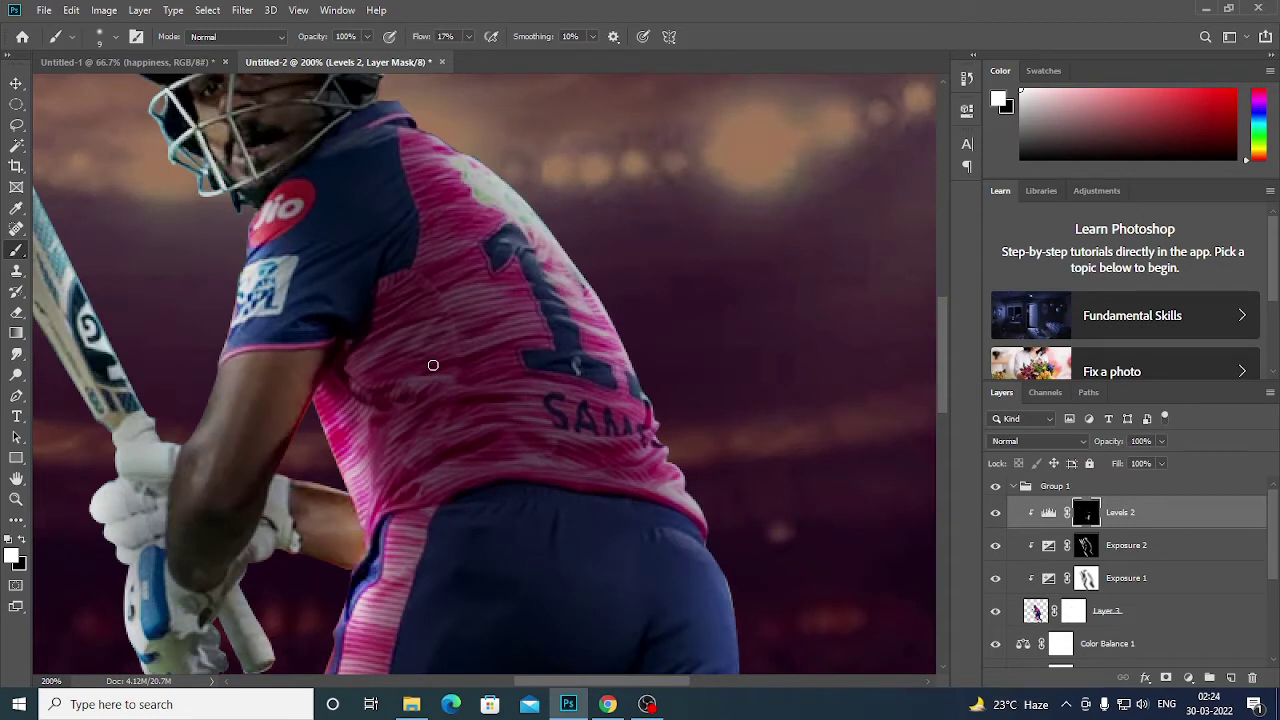
Step: Scroll up to prepare the empty shadow layer beneath Layer 3
scroll(433, 365, up, 2)
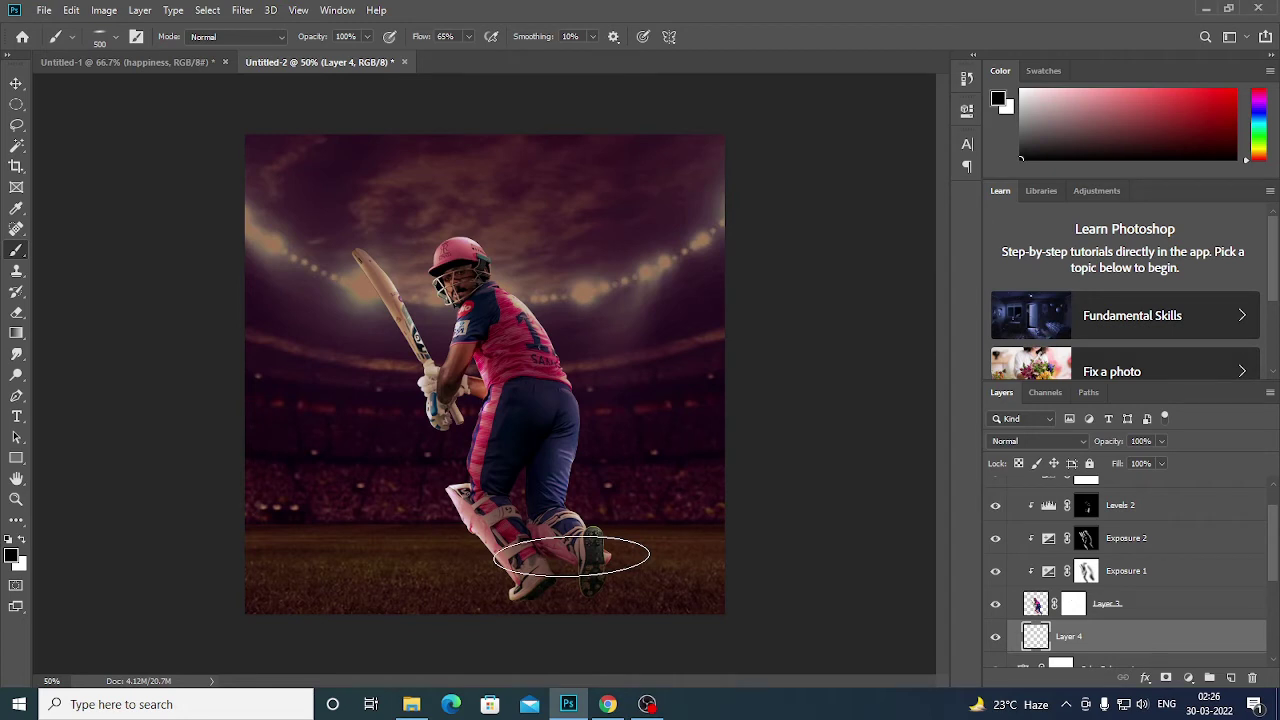
Step: Paint a black shadow under the batsman's feet on Layer 4
click(571, 556)
key(v)
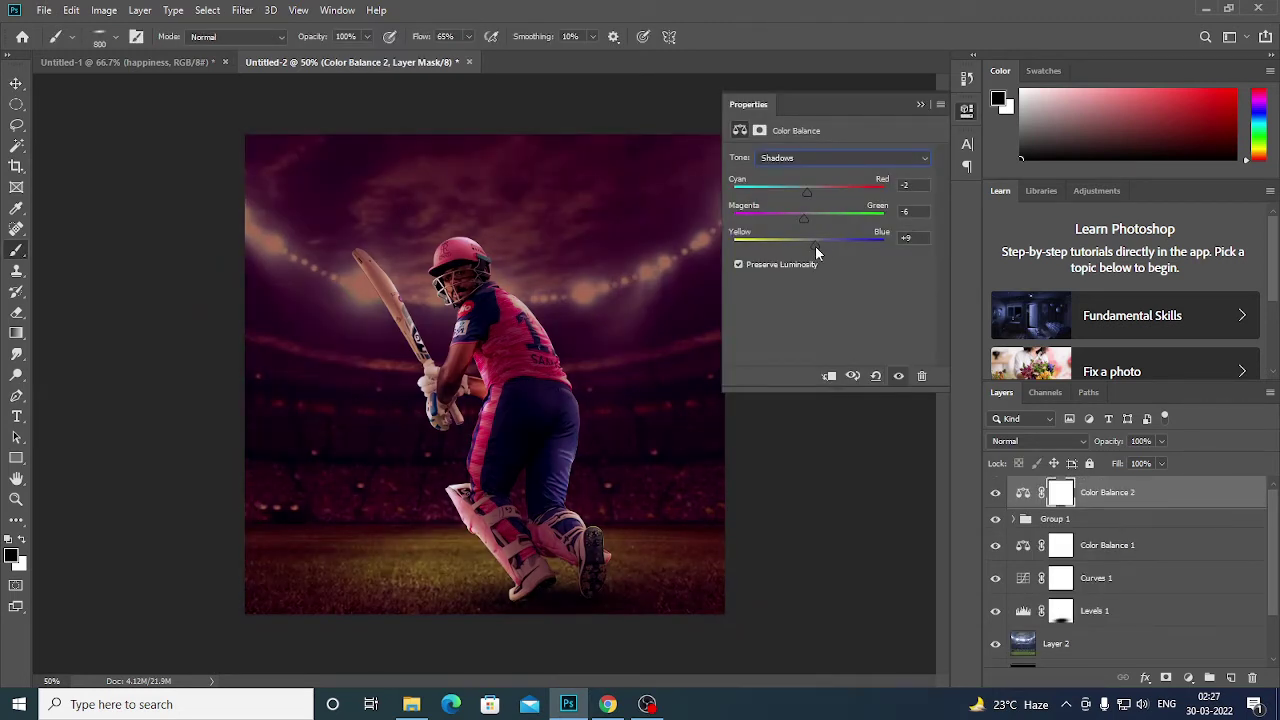
Step: Collapse the Color Balance properties and toggle the Layer 5 glow to compare the lit stadium
click(966, 110)
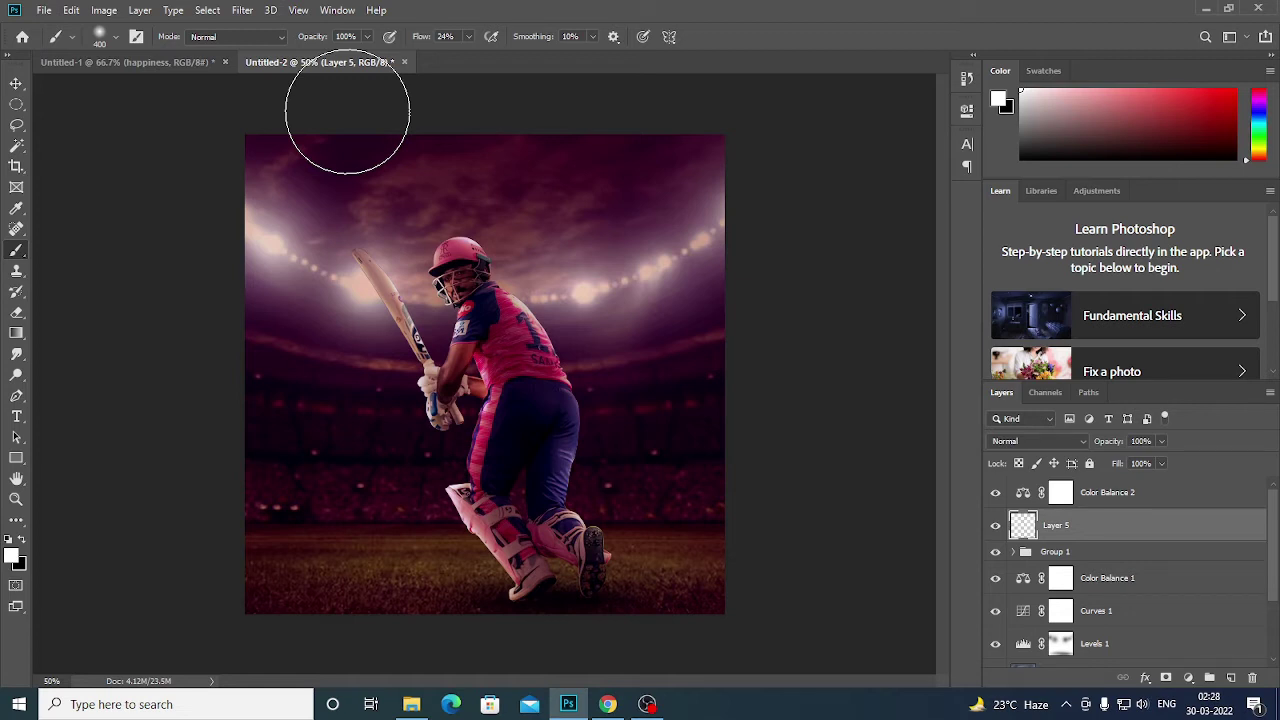
click(995, 525)
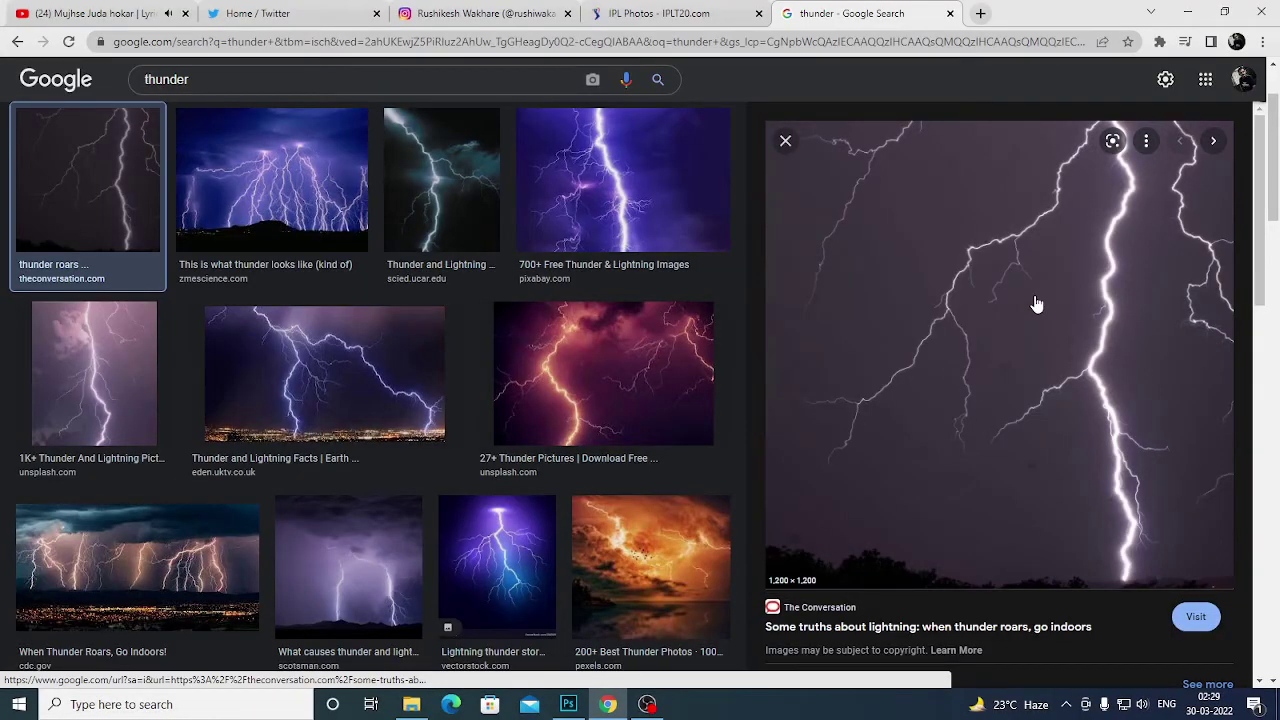
scroll(390, 323, down, 5)
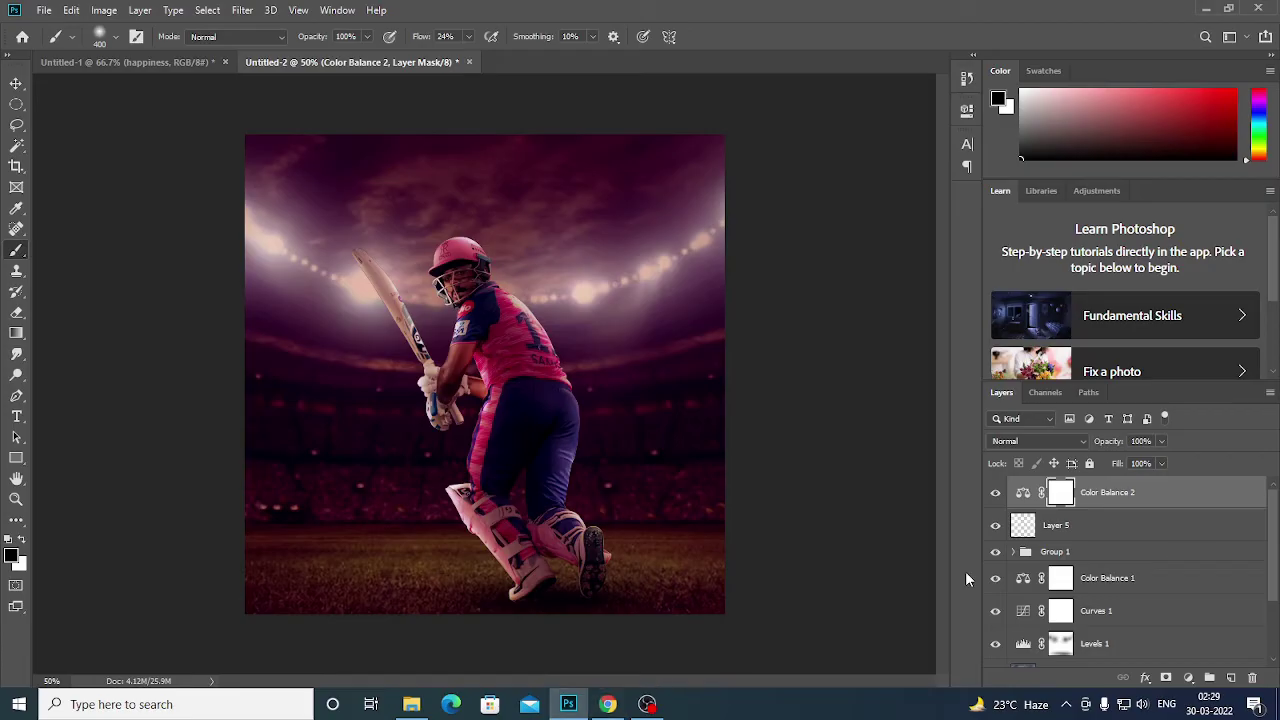
Step: Paste the lightning image and scale and rotate it down over the batsman
key(ctrl+v)
key(ctrl+t)
mouse_move(337, 177)
mouse_down()
mouse_move(482, 373)
mouse_move(466, 271)
mouse_up()
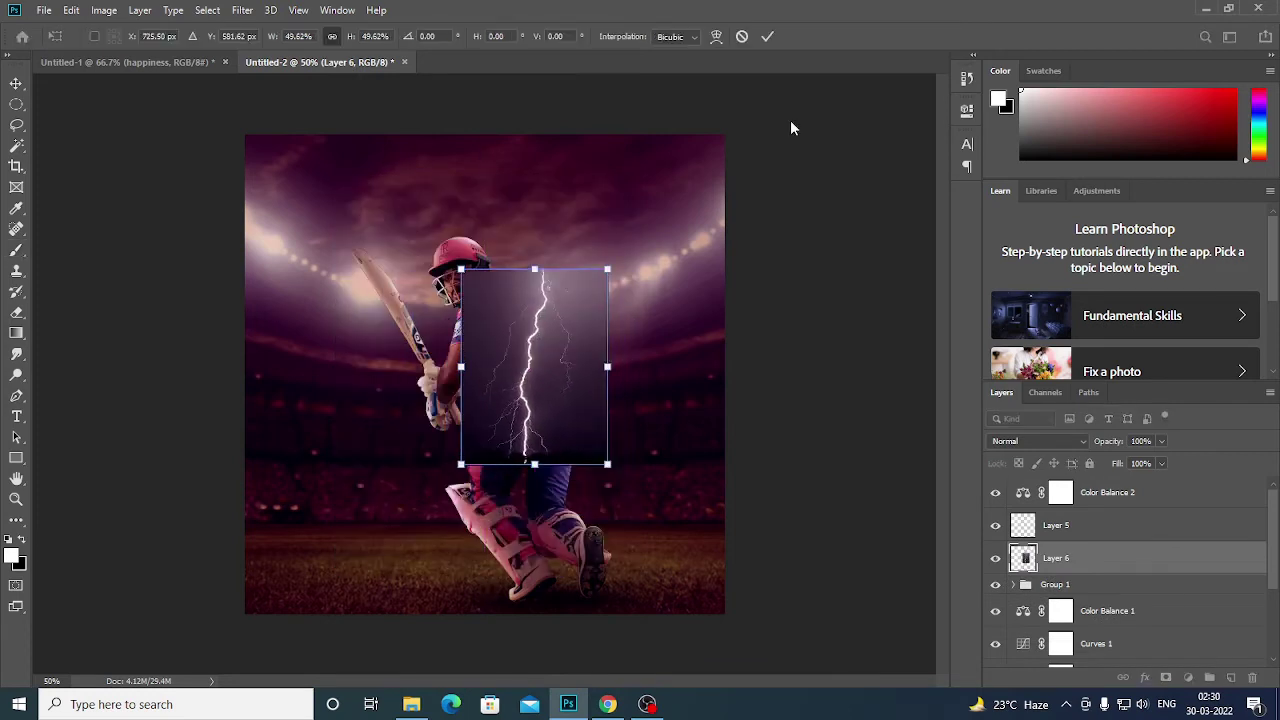
key(Return)
key(ctrl+t)
mouse_move(614, 466)
mouse_down()
mouse_move(583, 421)
mouse_move(686, 217)
mouse_up()
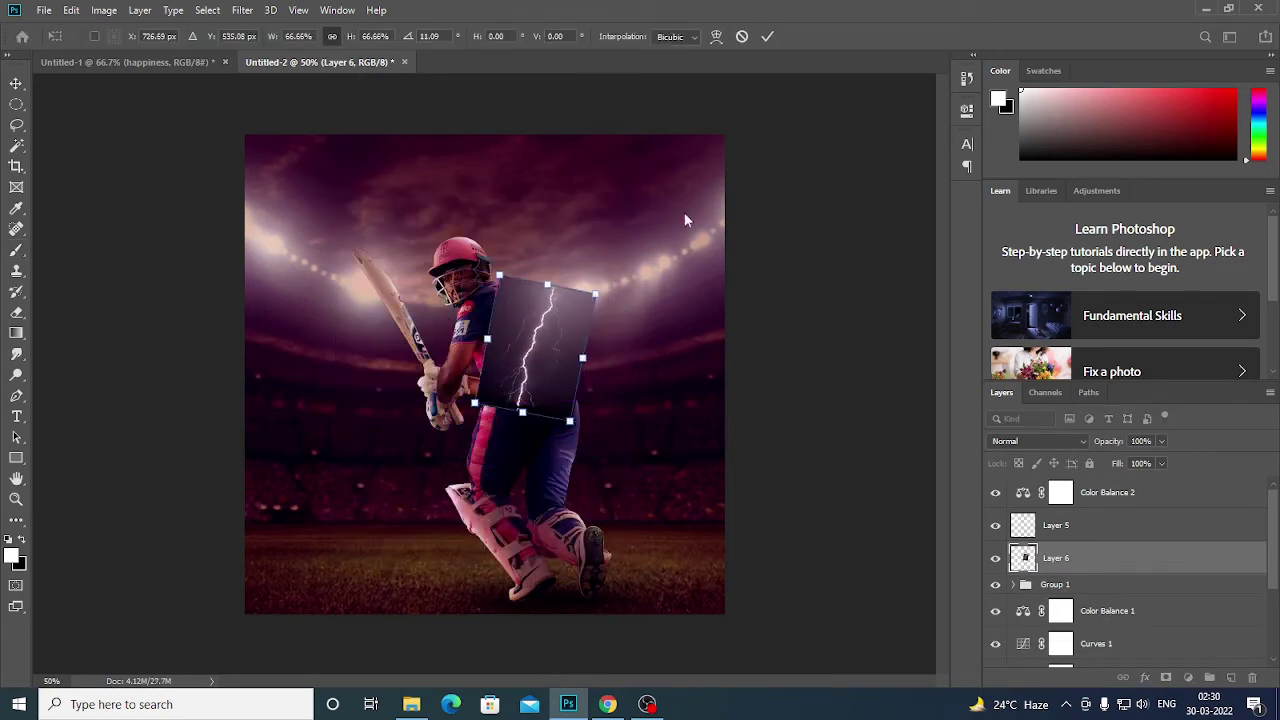
key(Return)
Step: Set the lightning layer to Screen and use Blend If to drop its dark background
key(b)
click(1080, 441)
click(1040, 421)
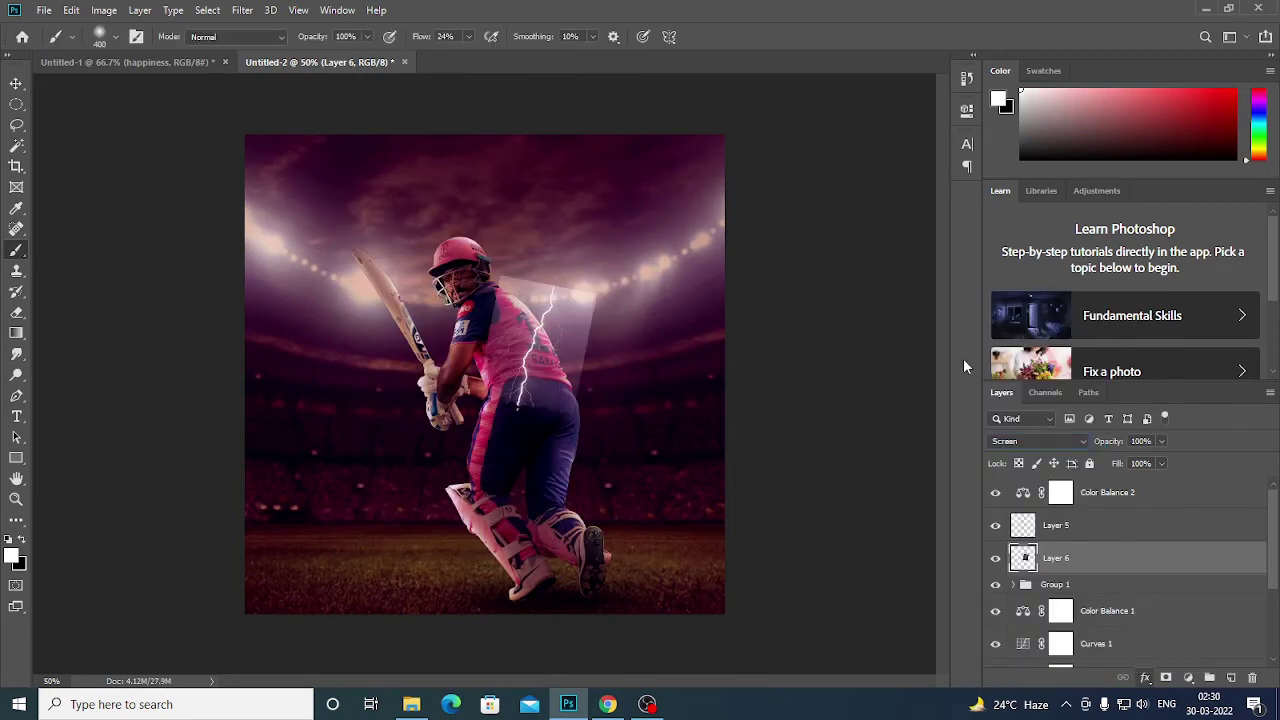
double_click(1150, 558)
drag(869, 357, 973, 322)
click(1203, 82)
Step: Reposition the lightning bolt over the batsman's back
key(ctrl+t)
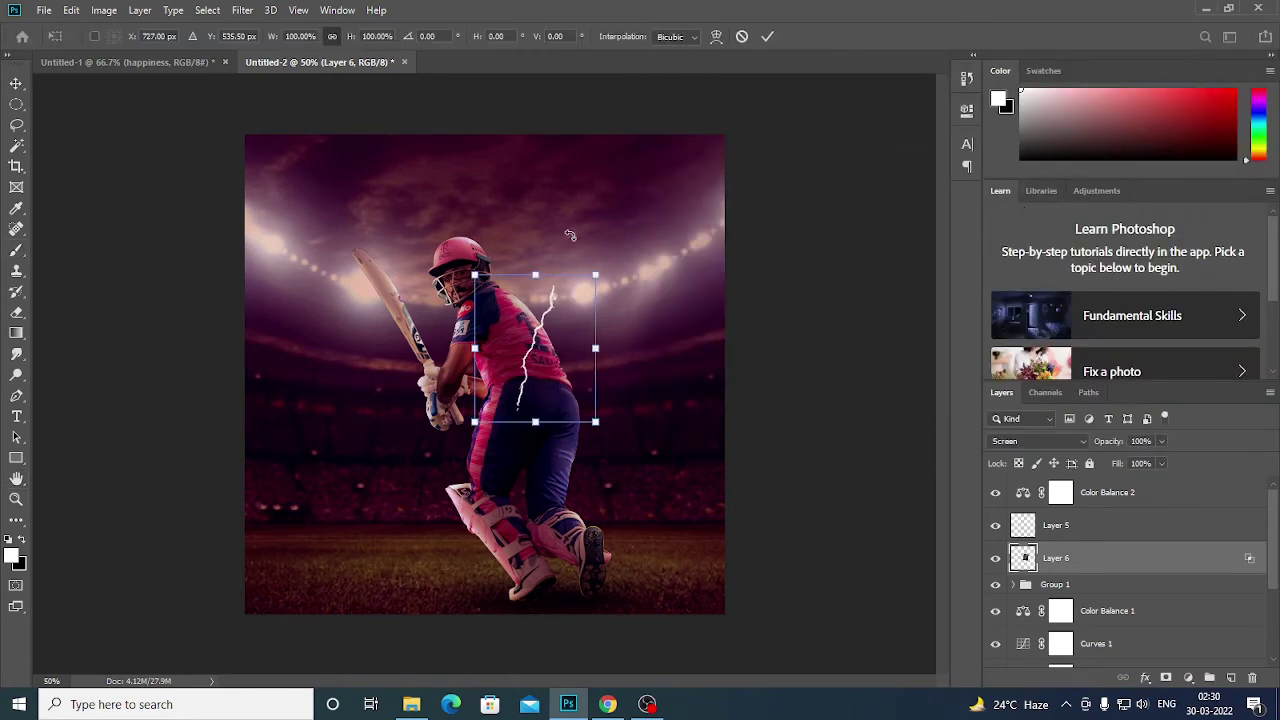
drag(552, 268, 555, 318)
click(725, 36)
key(ctrl+1)
drag(755, 103, 721, 139)
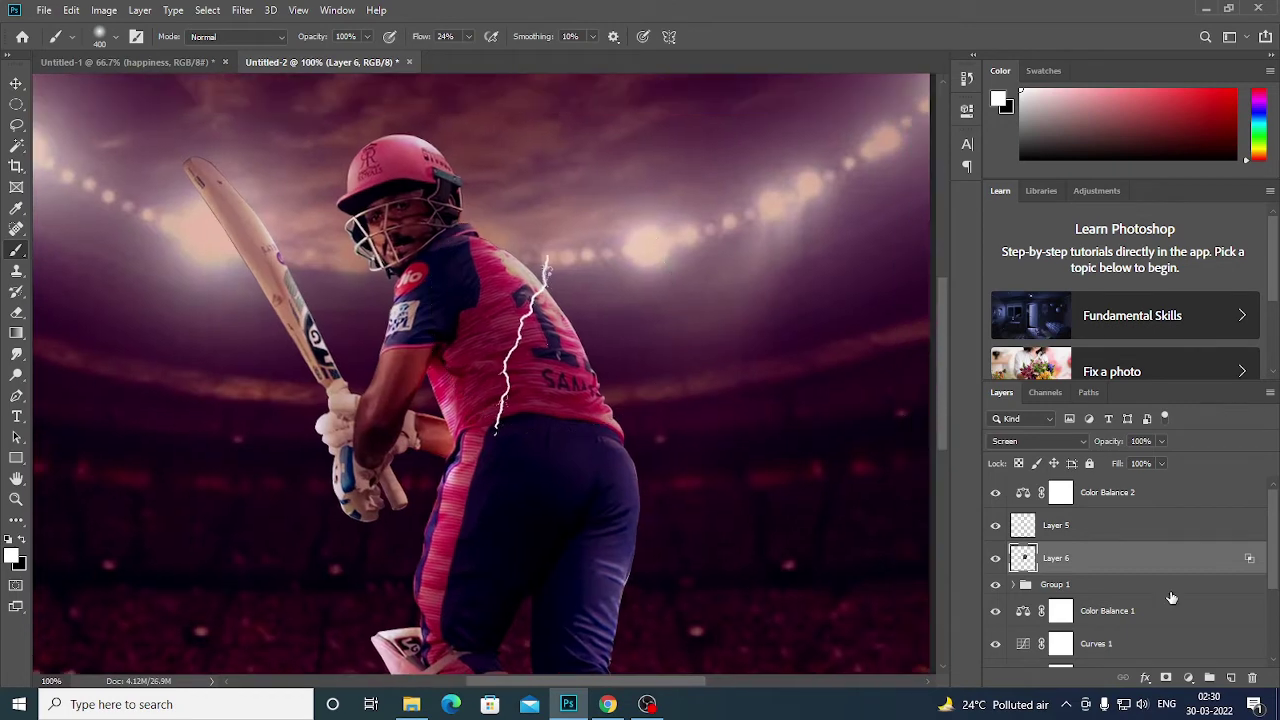
Step: Duplicate the lightning and rotate the copy down along the batsman's arm and bat
key(ctrl+j)
key(v)
drag(698, 288, 548, 312)
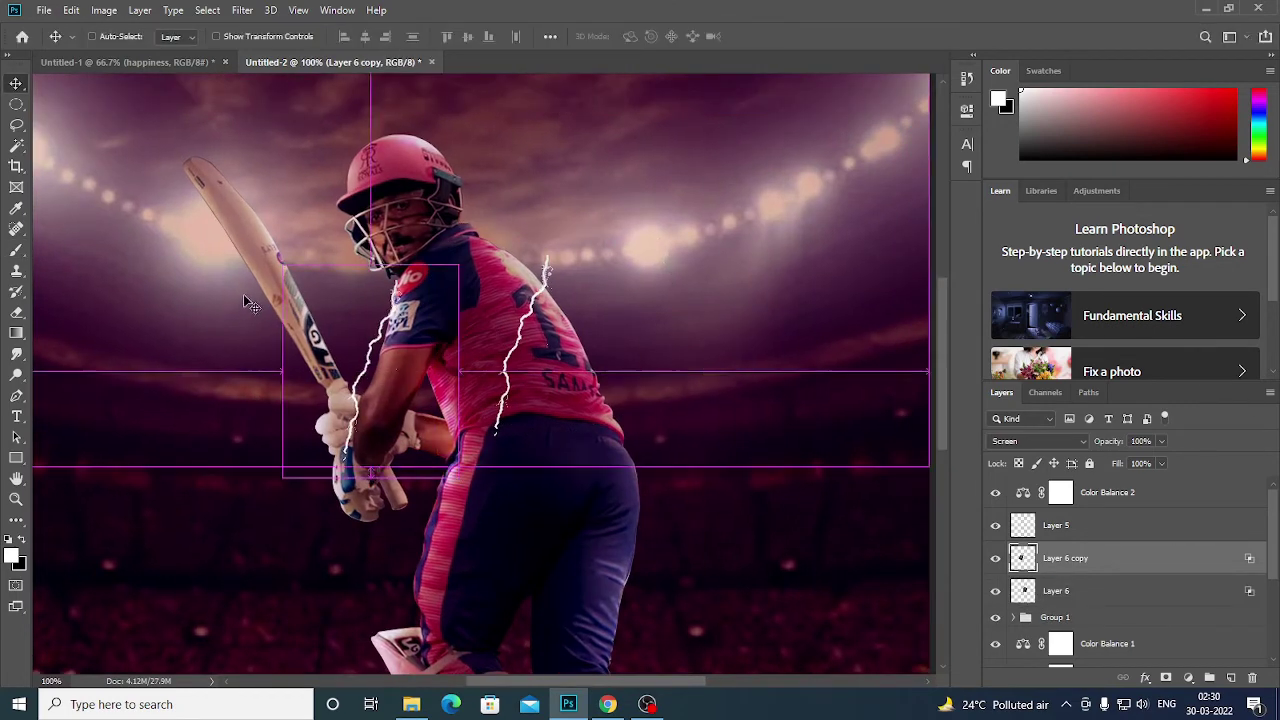
key(ctrl+t)
drag(470, 480, 430, 560)
key(ctrl+minus)
key(ctrl+minus)
key(ctrl+minus)
click(769, 36)
key(ctrl+plus)
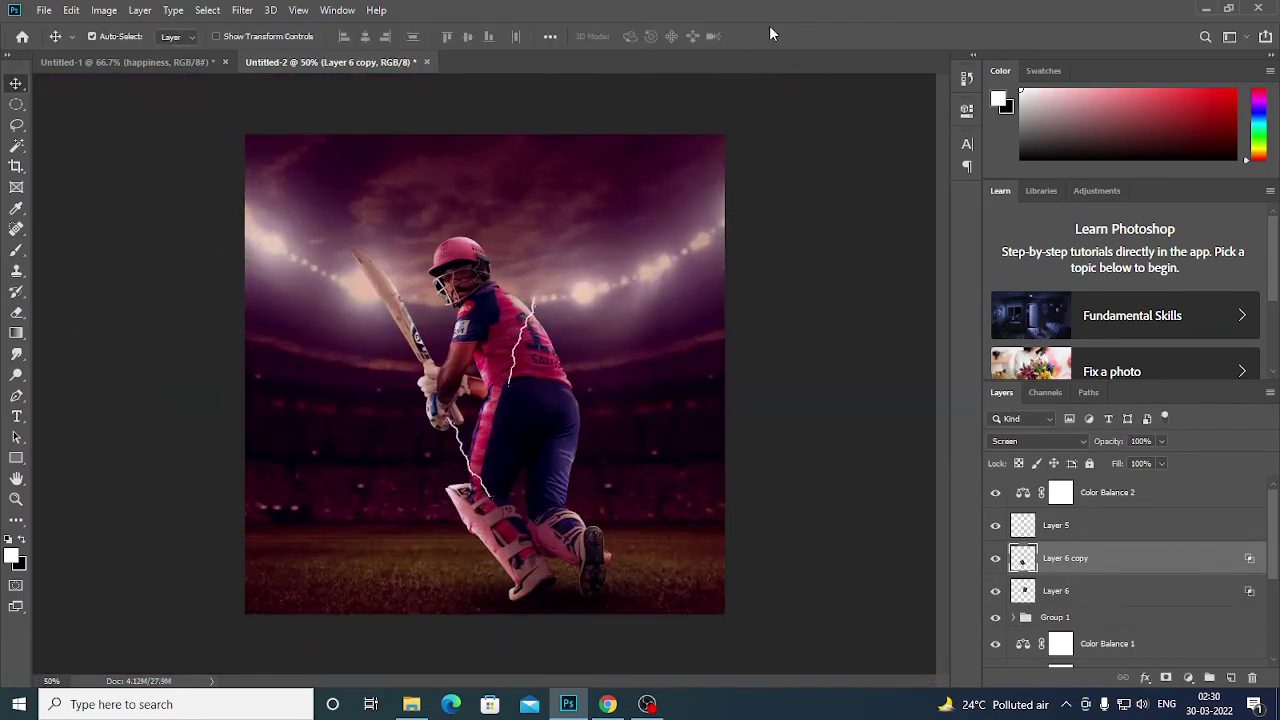
Step: Make a third lightning copy and rotate it along the batsman's legs
key(ctrl+j)
key(ctrl+t)
drag(483, 455, 579, 517)
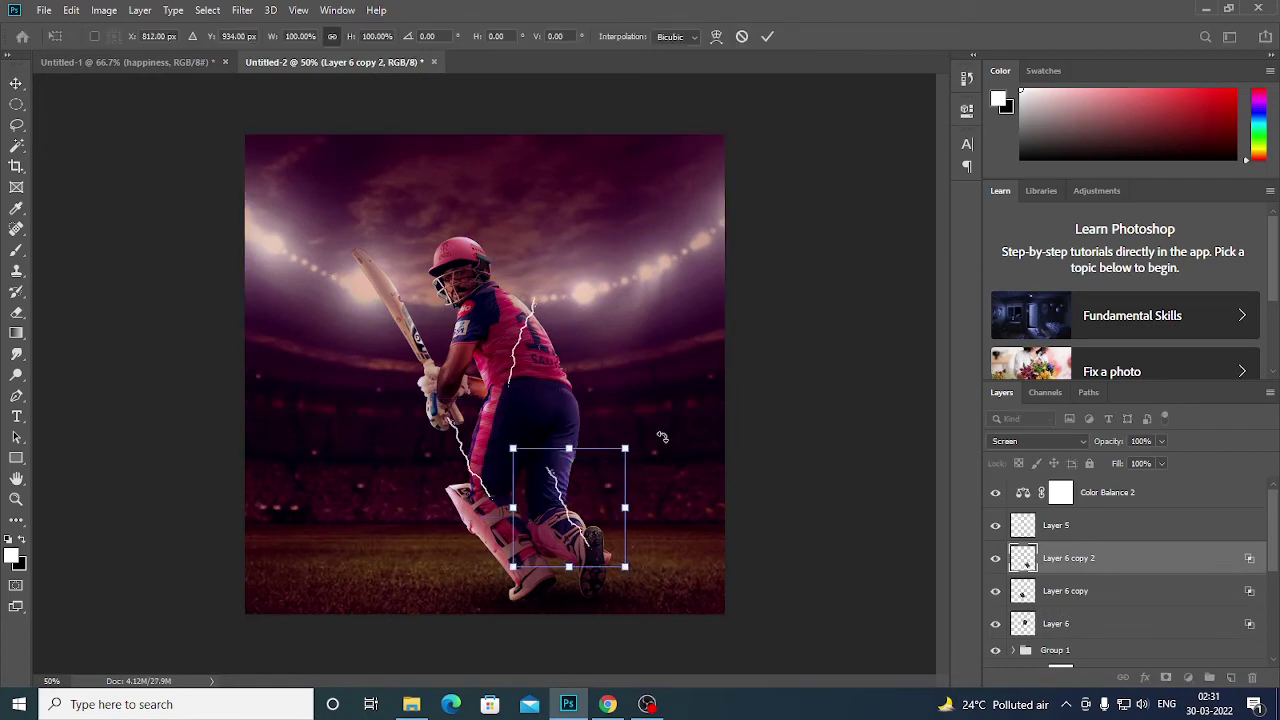
drag(640, 600, 605, 625)
click(767, 36)
key(ctrl+plus)
click(1188, 678)
Step: Add a blue Solid Color fill layer blended with Linear Dodge (Add)
click(1186, 394)
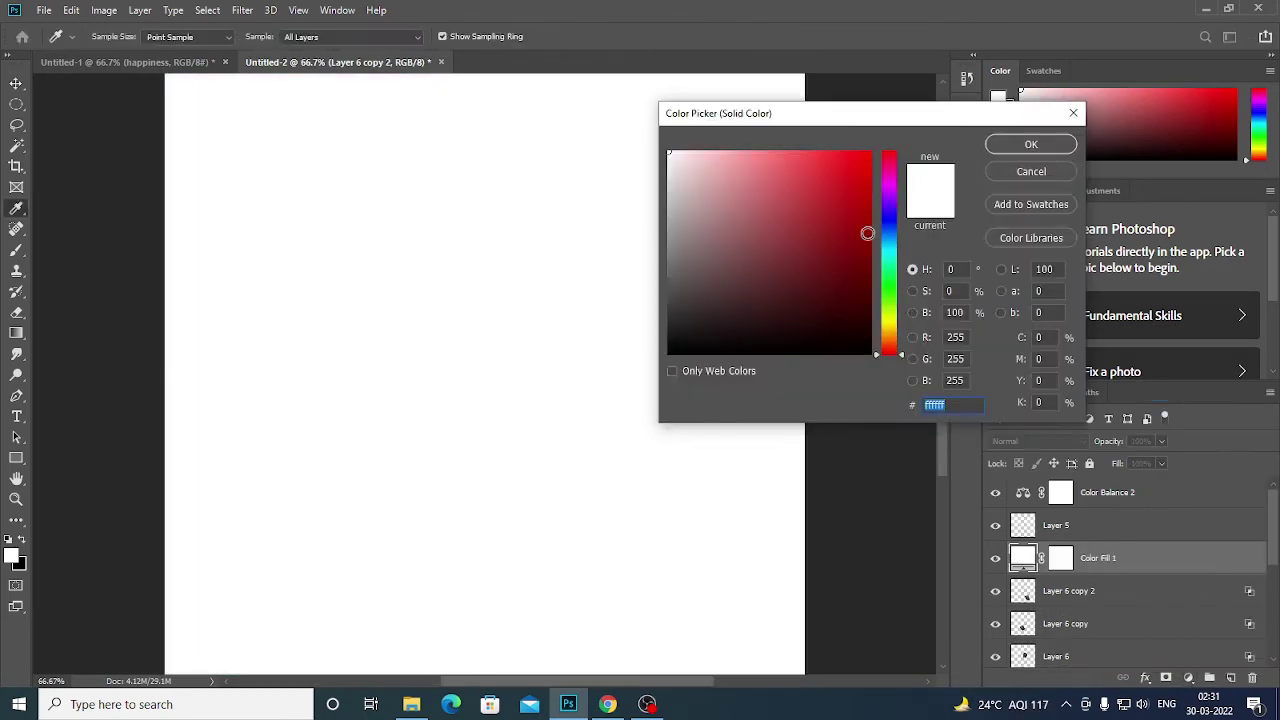
click(889, 212)
click(1011, 143)
click(1038, 441)
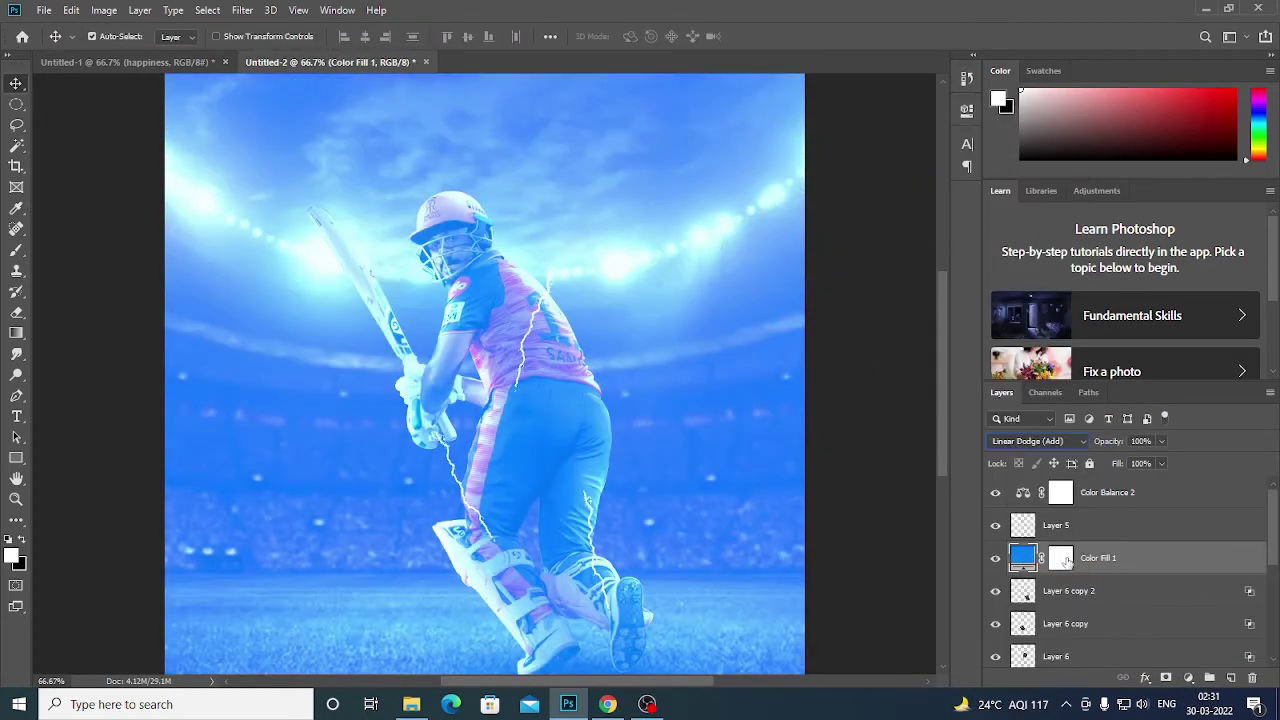
click(1060, 557)
Step: Invert the fill's mask, paint blue glow back along the leg bolts, then select Layer 6 copy 2
key(m)
key(ctrl+i)
key(ctrl+plus)
key(x)
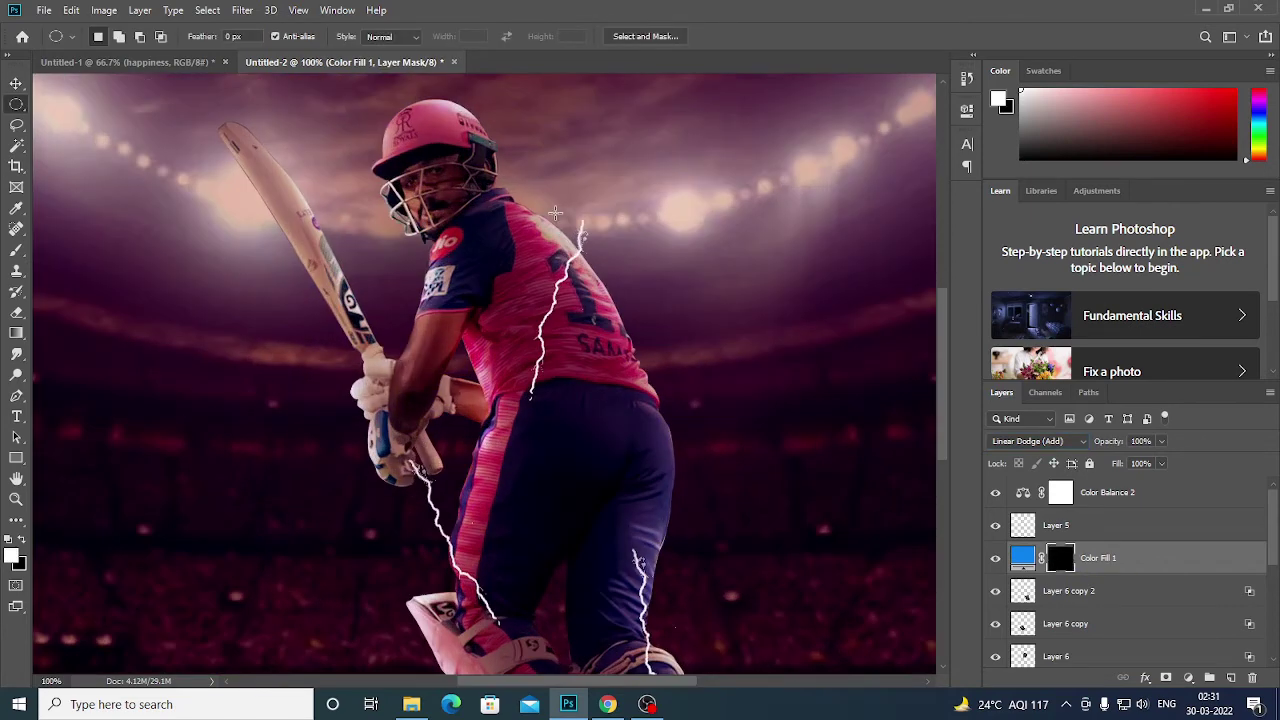
key(b)
drag(582, 222, 500, 440)
scroll(480, 458, down, 3)
drag(412, 338, 505, 505)
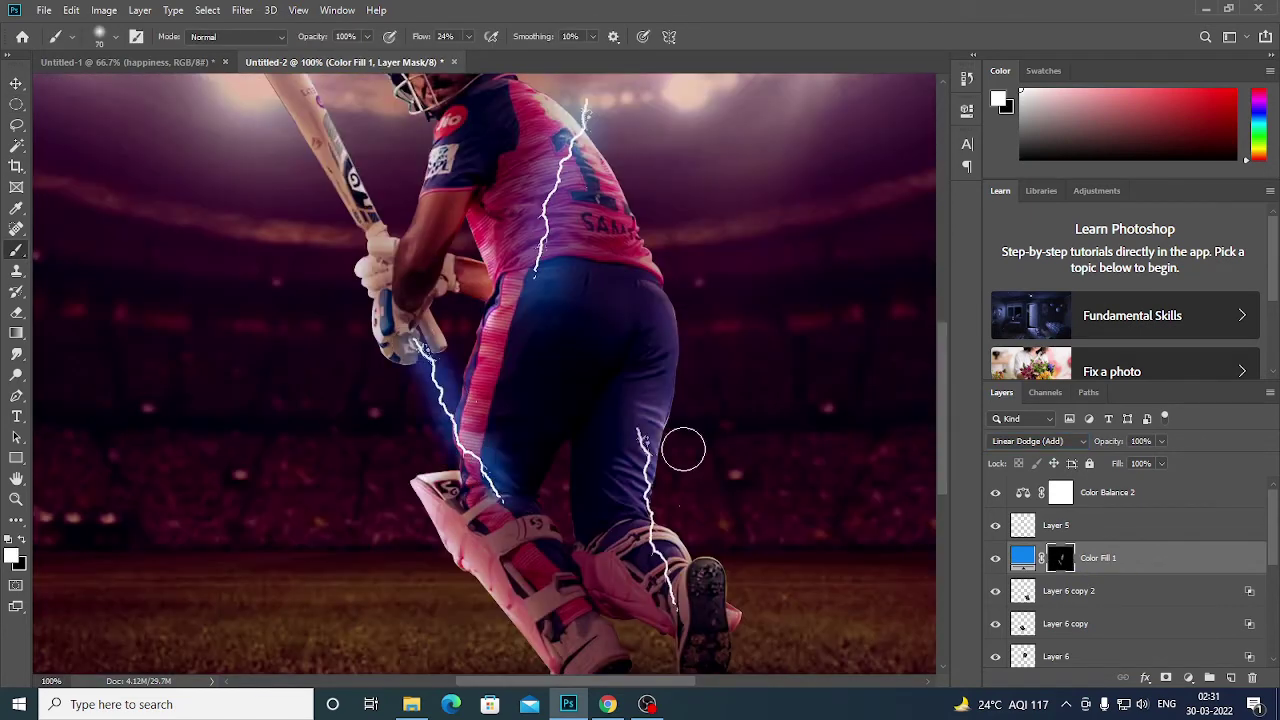
drag(640, 430, 672, 610)
key(ctrl+minus)
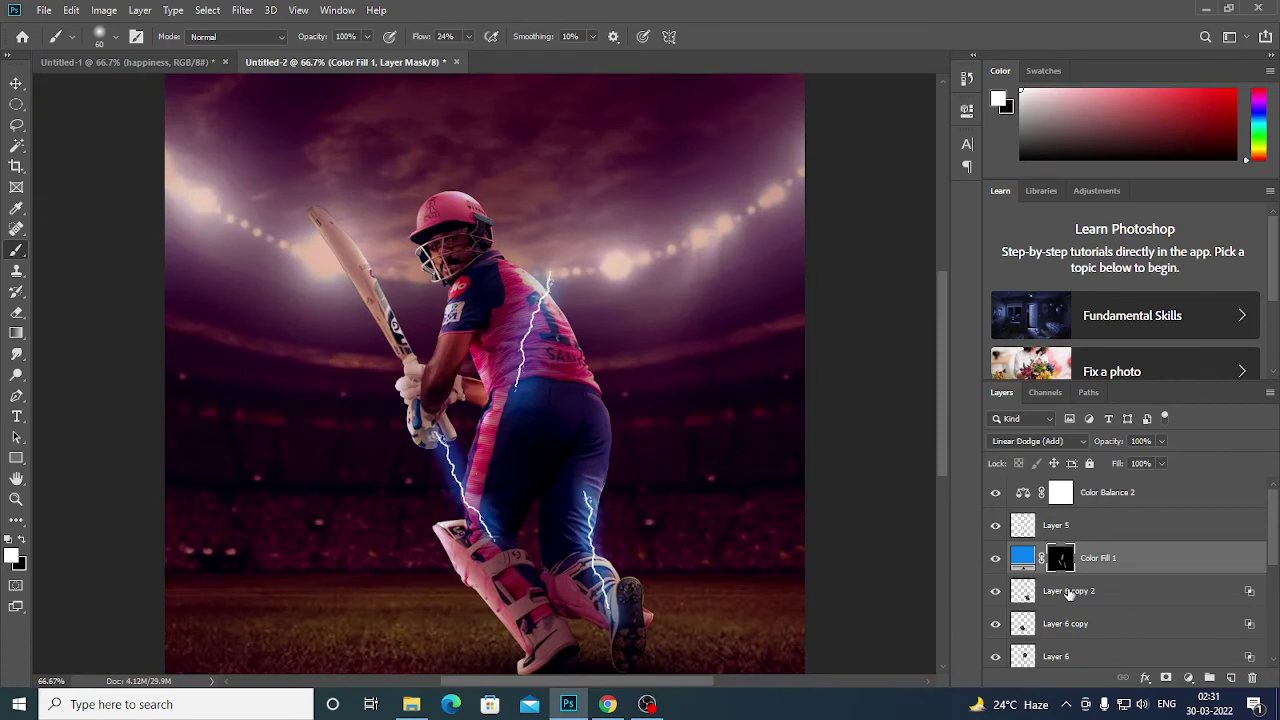
click(1069, 591)
click(242, 10)
Step: Apply Motion Blur to Layer 6 copy 2 at a 34-degree angle
click(484, 284)
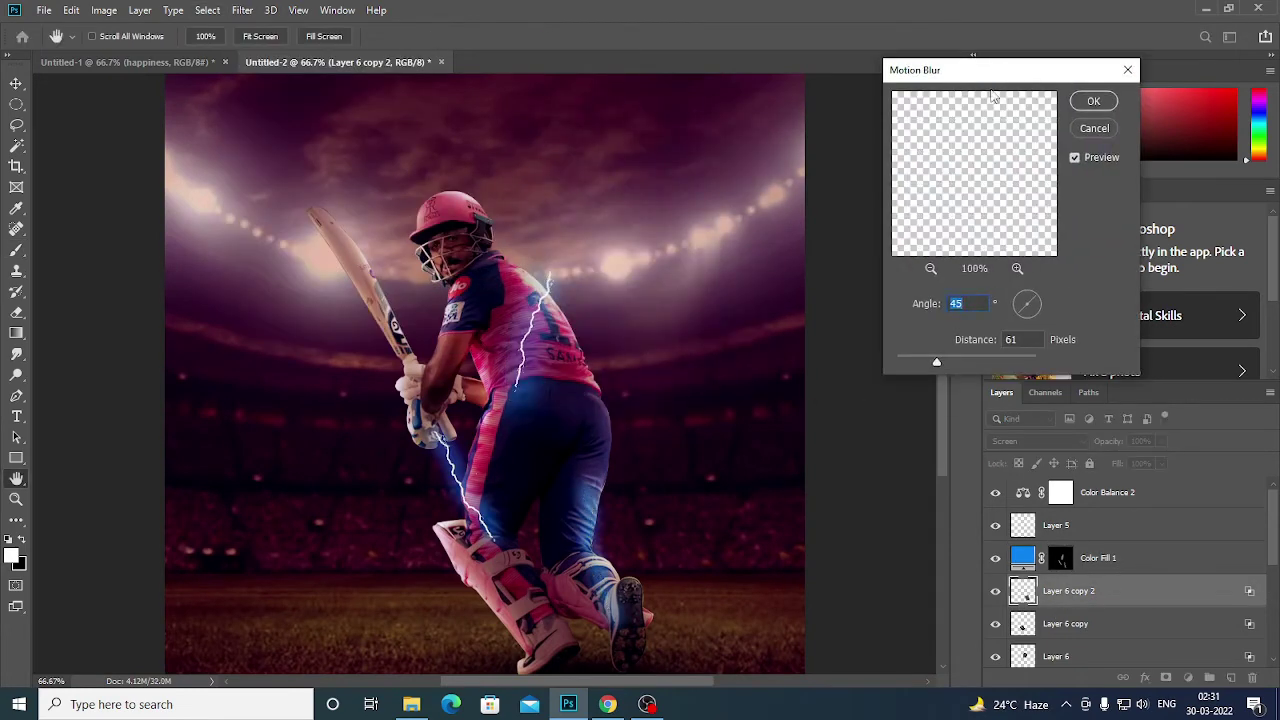
drag(978, 362, 908, 361)
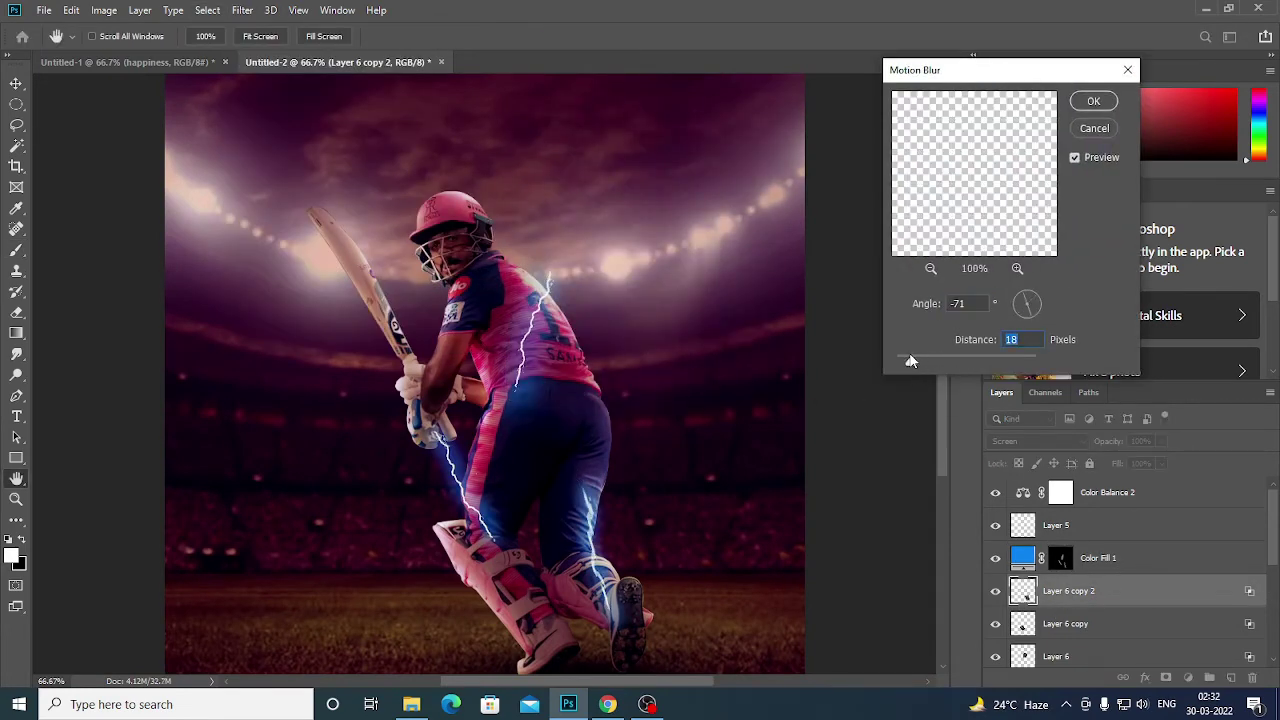
drag(1027, 300, 1020, 307)
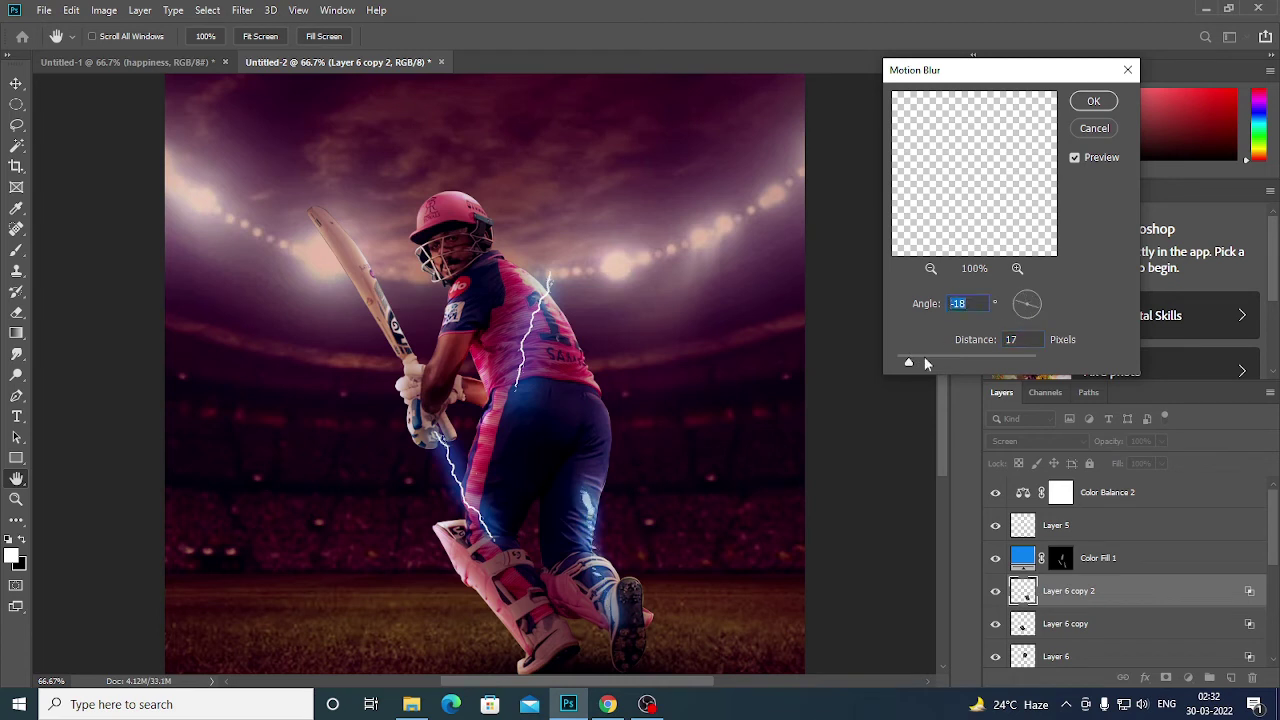
drag(908, 361, 907, 363)
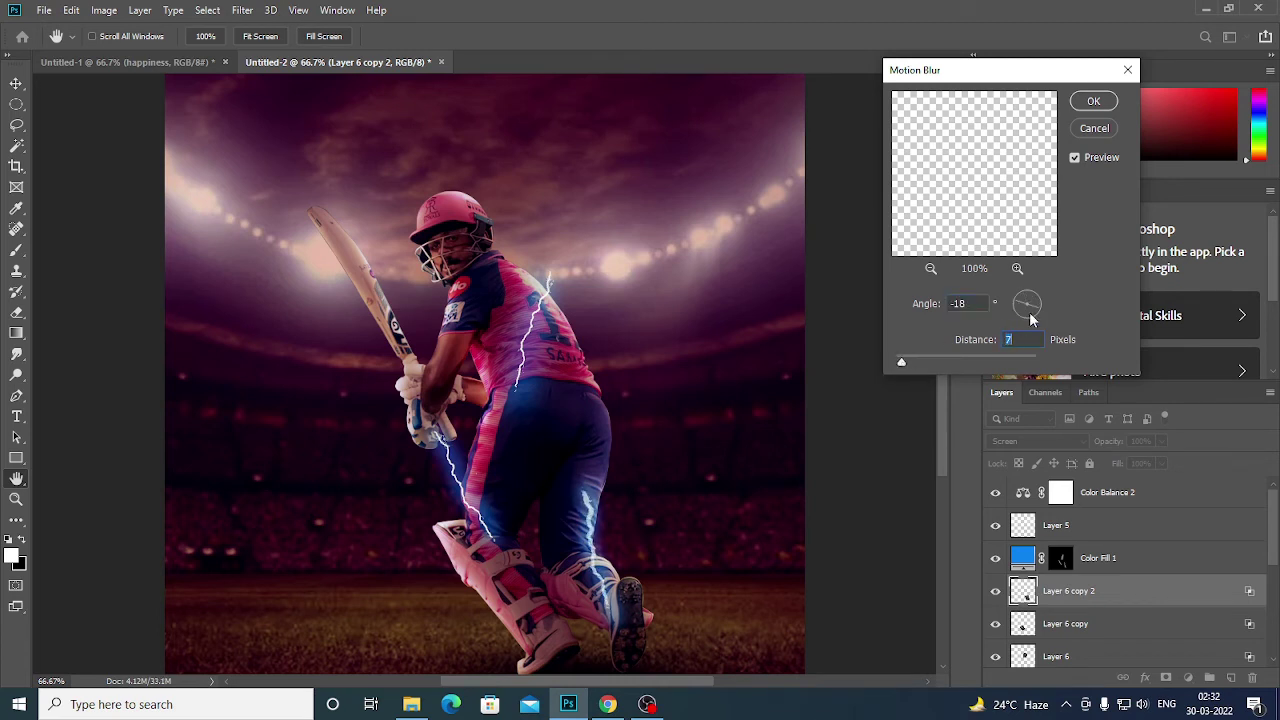
drag(1020, 308, 1037, 297)
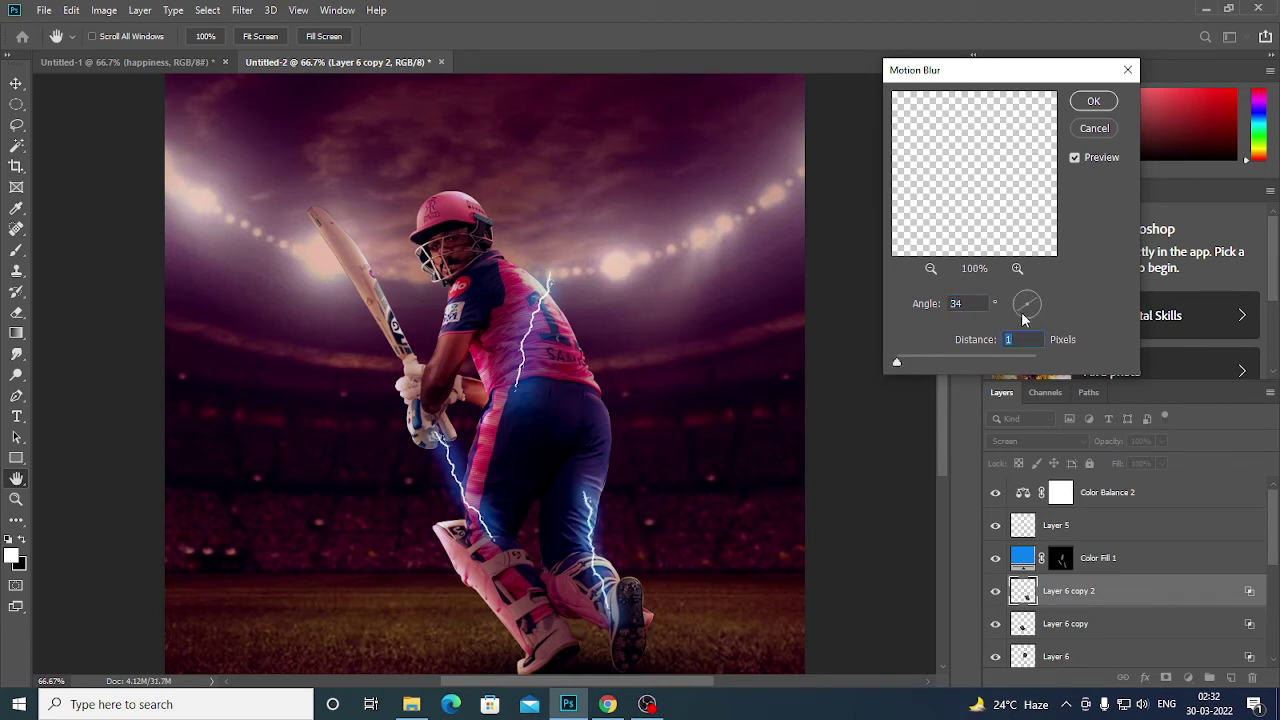
click(1094, 101)
Step: Select Layer 6, check the history, and apply Motion Blur to it
click(1070, 621)
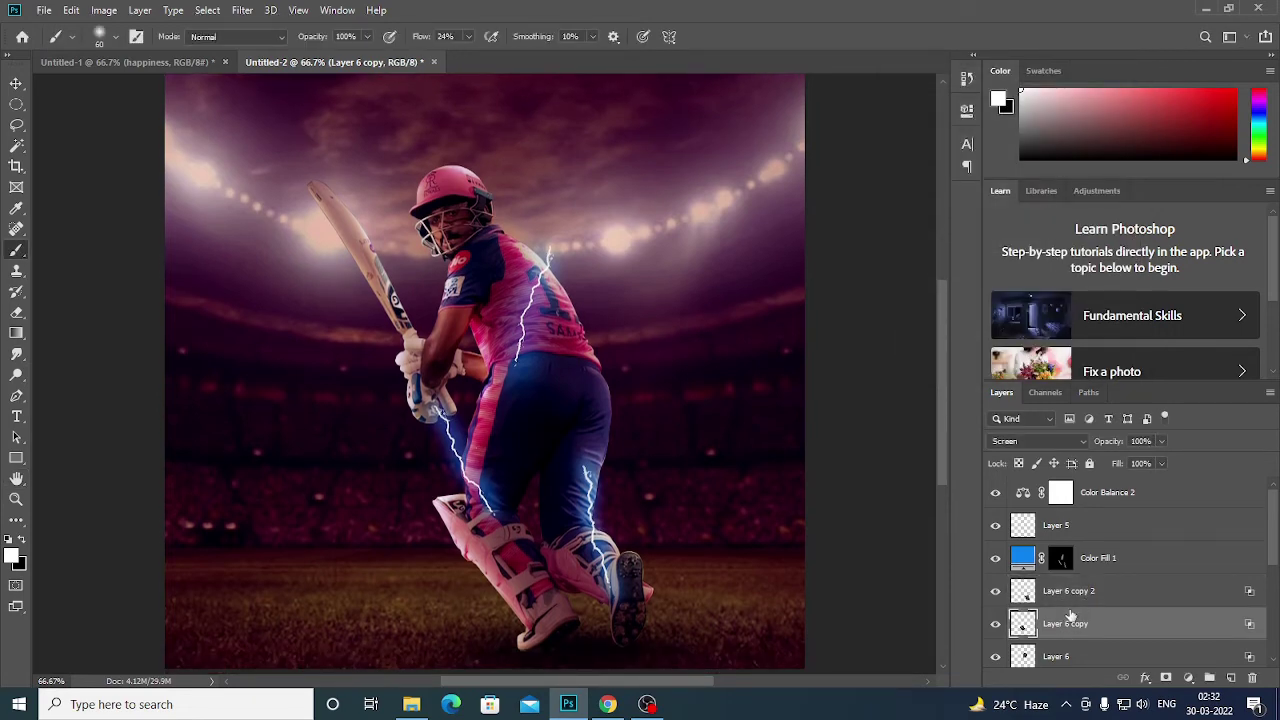
scroll(1070, 617, down, 1)
click(1093, 580)
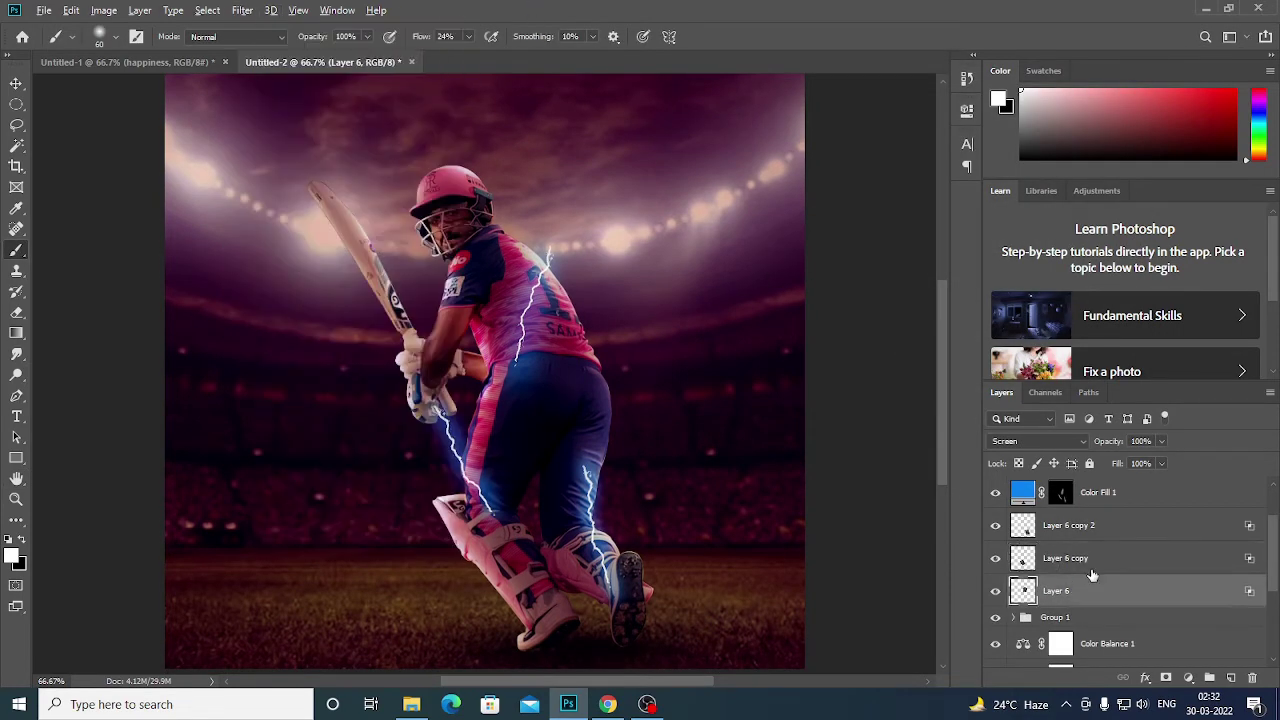
click(966, 110)
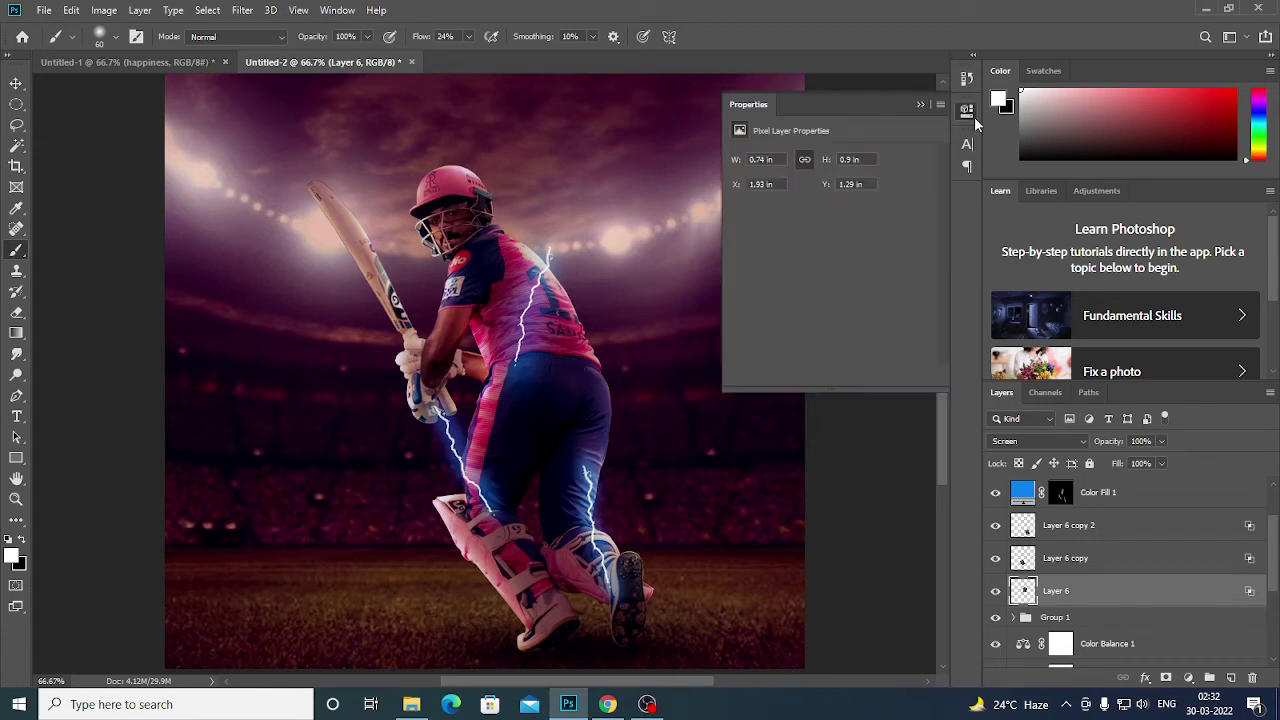
click(966, 78)
click(966, 80)
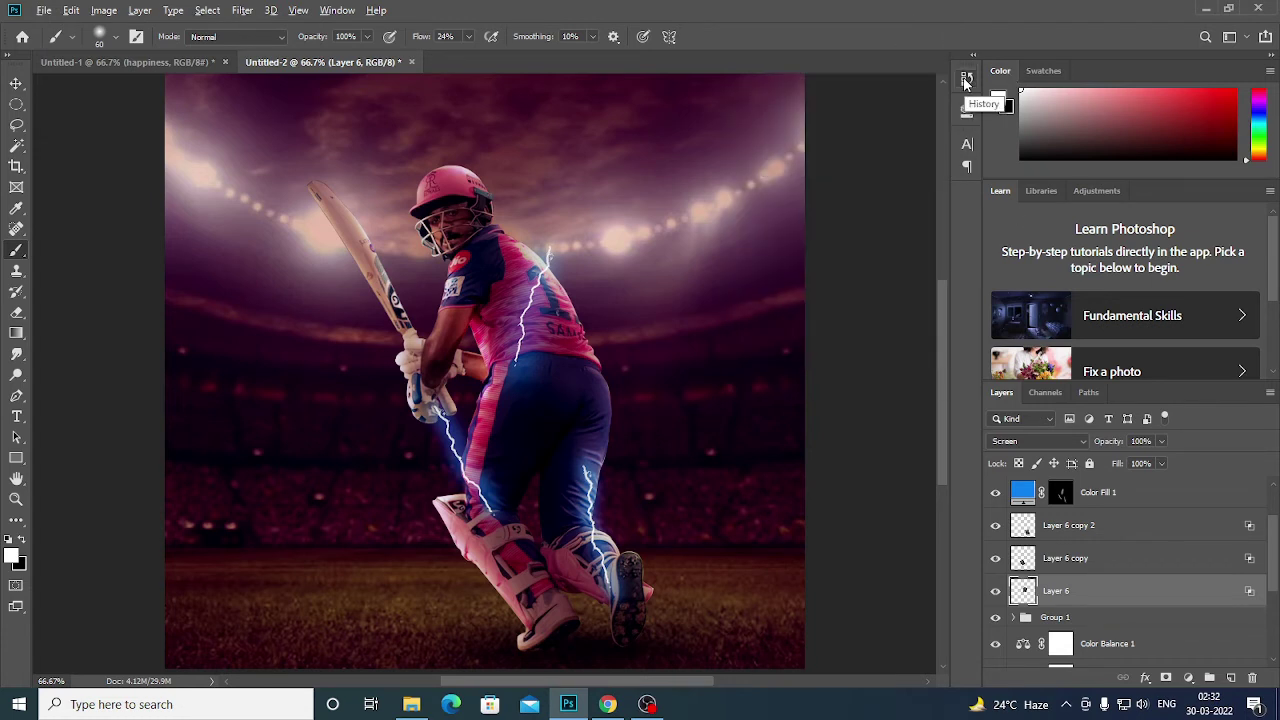
key(ctrl+z)
key(ctrl+shift+z)
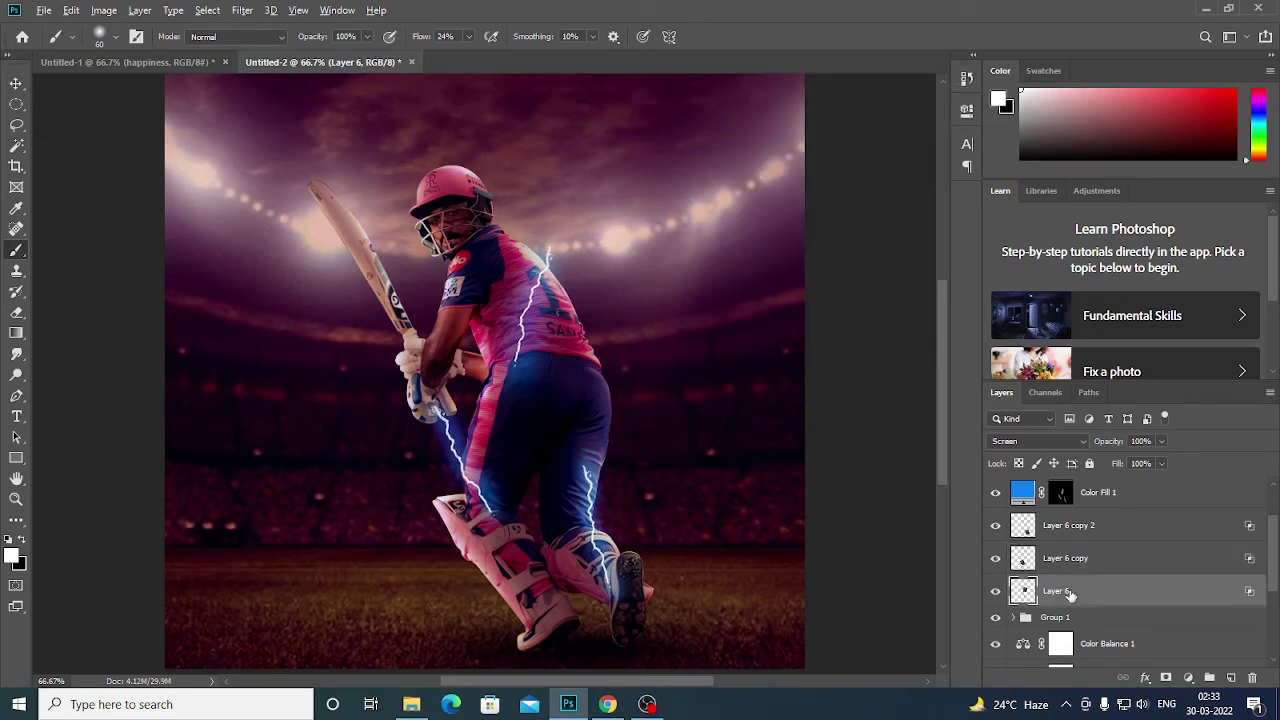
click(242, 10)
click(475, 281)
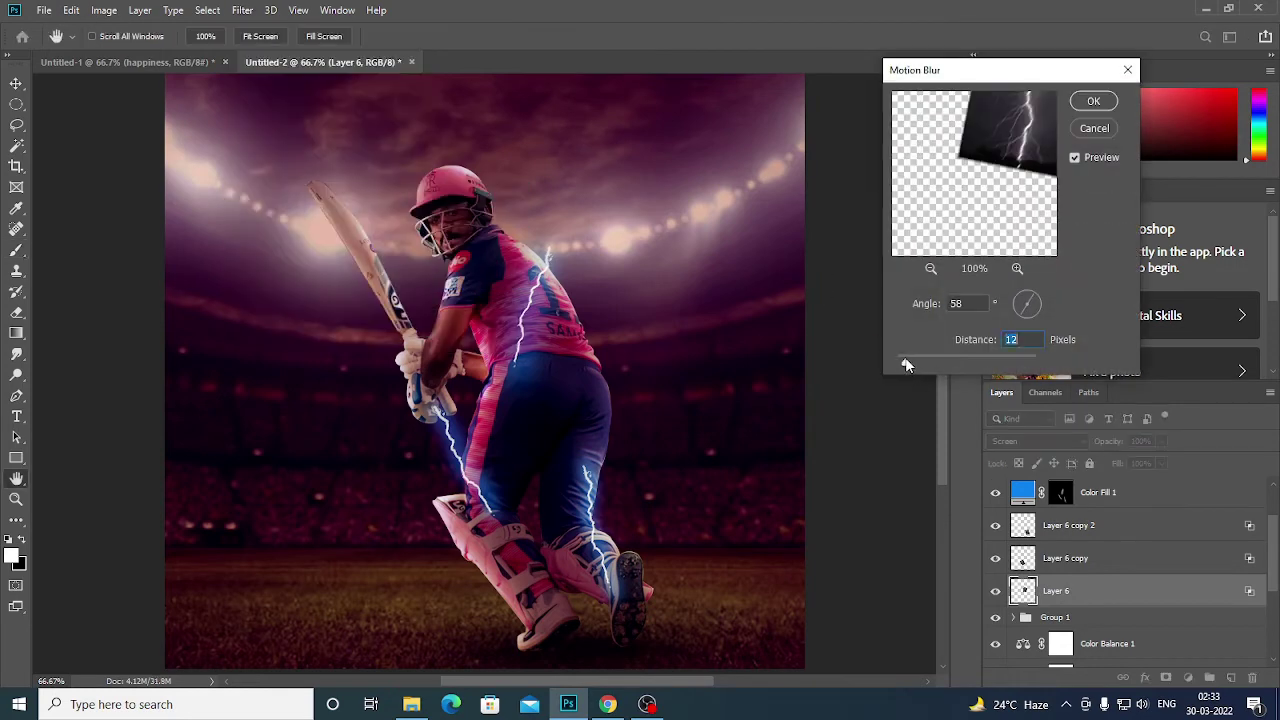
drag(905, 357, 910, 365)
key(Return)
Step: Apply Motion Blur with distance 17 to Layer 6 copy
click(1172, 557)
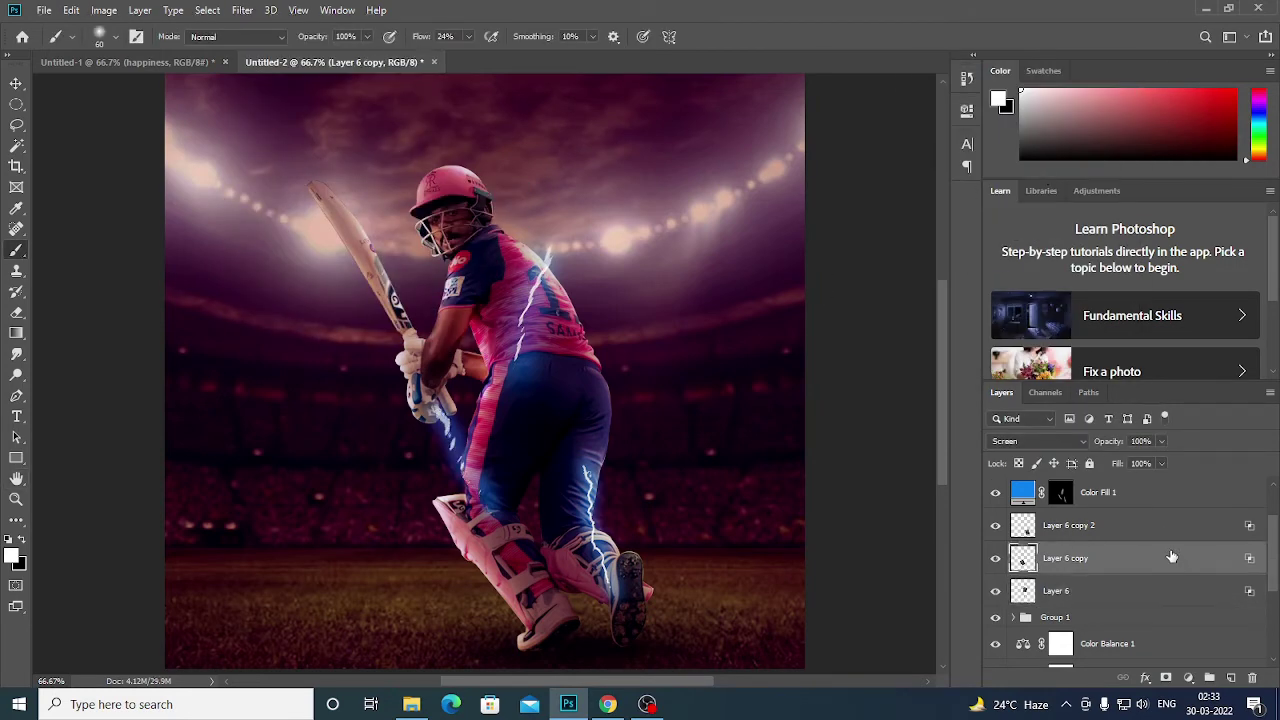
click(242, 10)
click(475, 281)
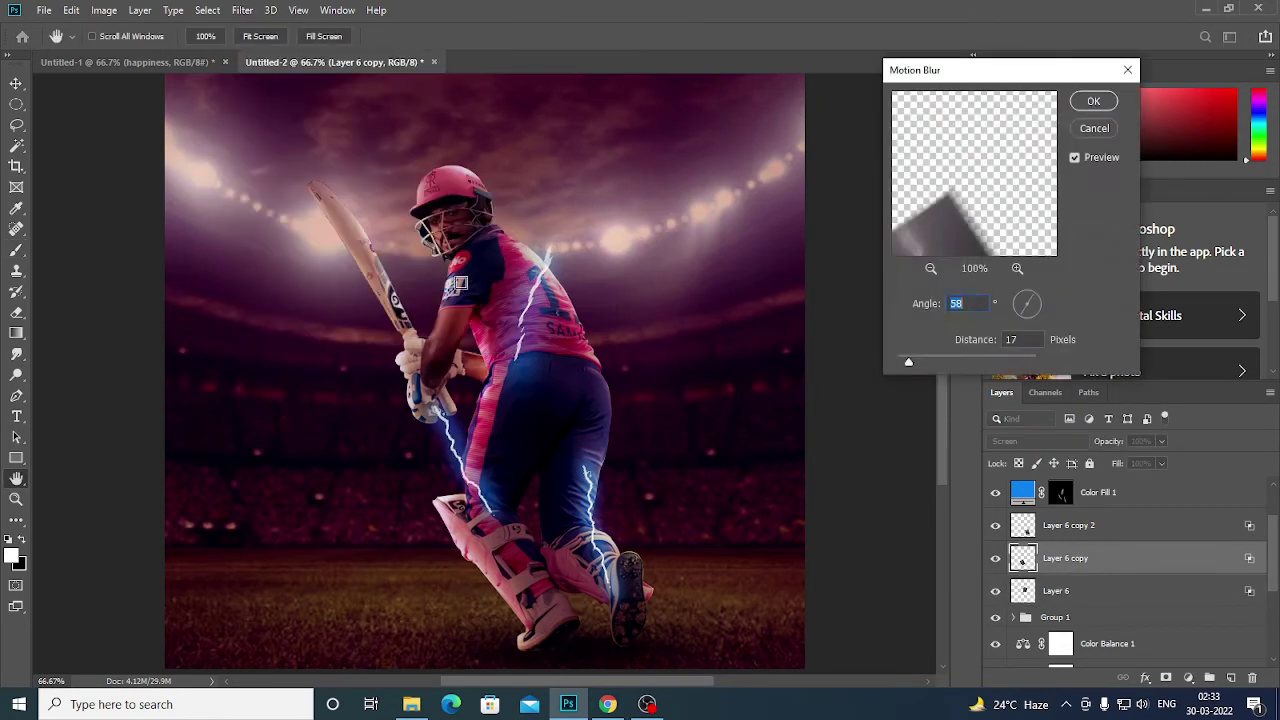
drag(910, 365, 905, 368)
click(1092, 103)
key(b)
key(ctrl+minus)
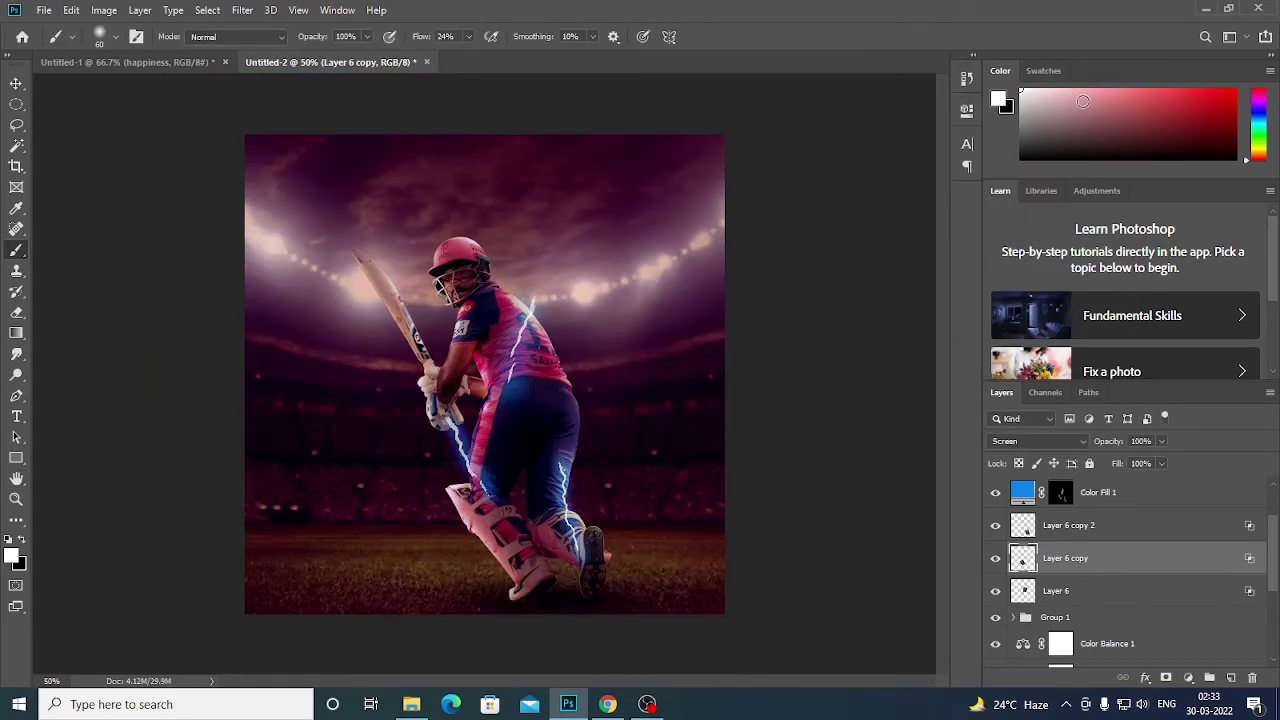
Step: Copy a blue lightning photo from the web image search and paste it into Photoshop
click(607, 704)
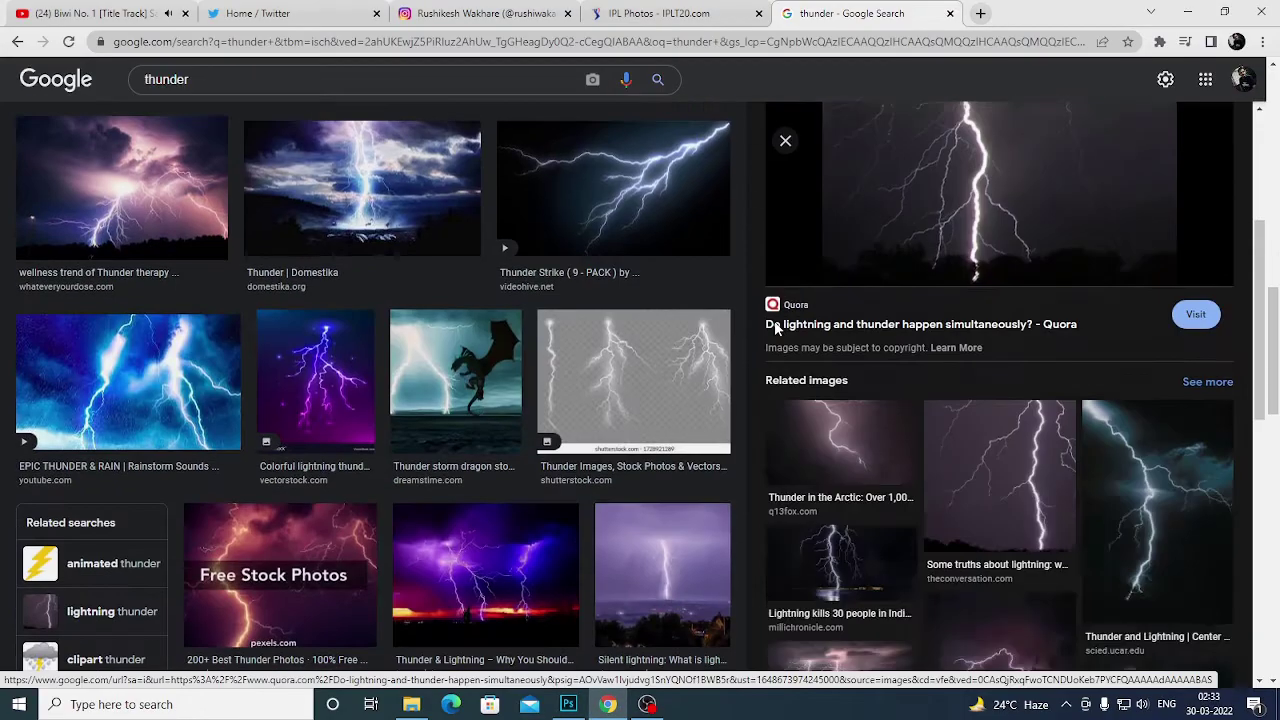
scroll(934, 263, down, 3)
scroll(385, 293, down, 4)
click(650, 380)
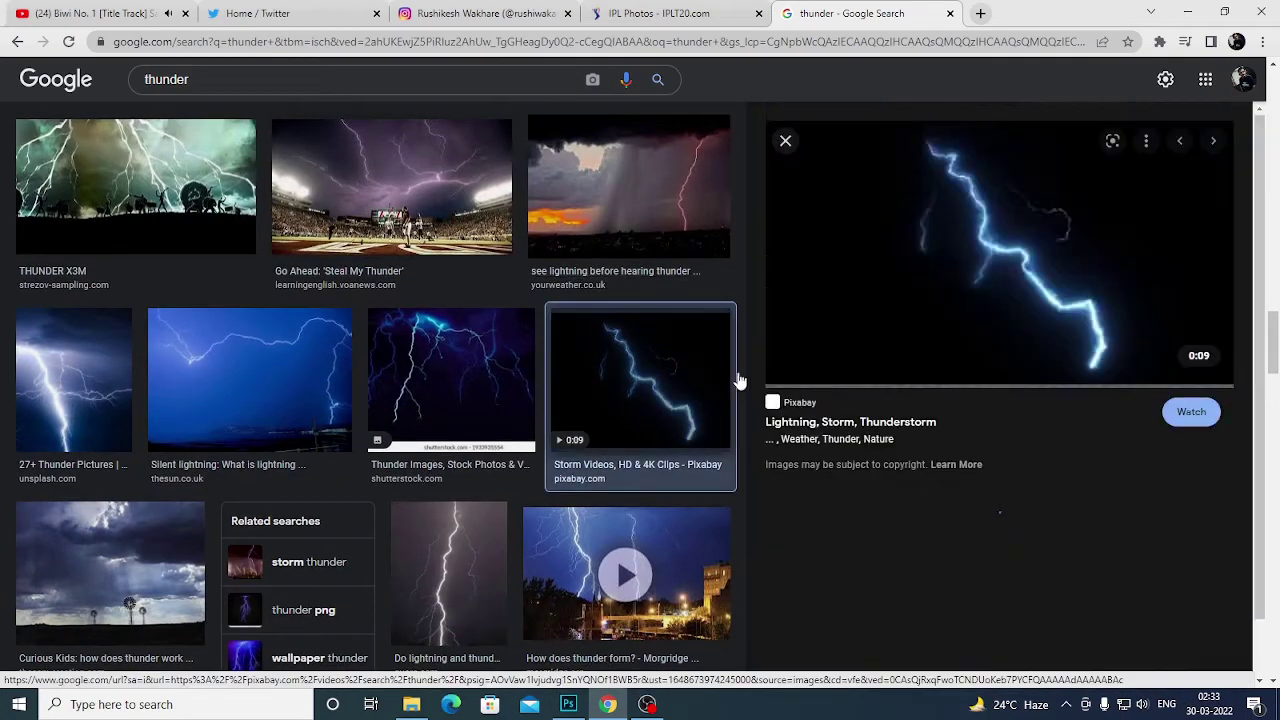
right_click(960, 286)
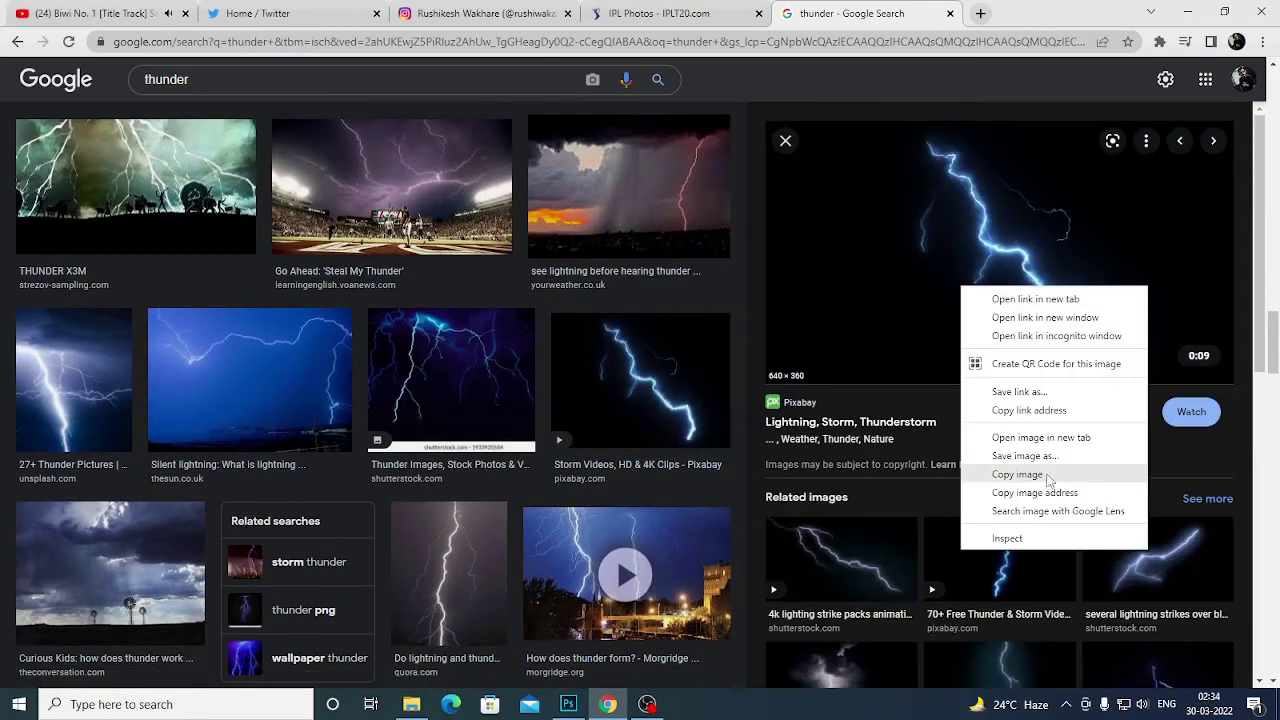
click(1010, 582)
click(568, 704)
key(ctrl+plus)
key(ctrl+v)
Step: Shrink and rotate Layer 7 onto the raised bat and set it to Screen
key(ctrl+t)
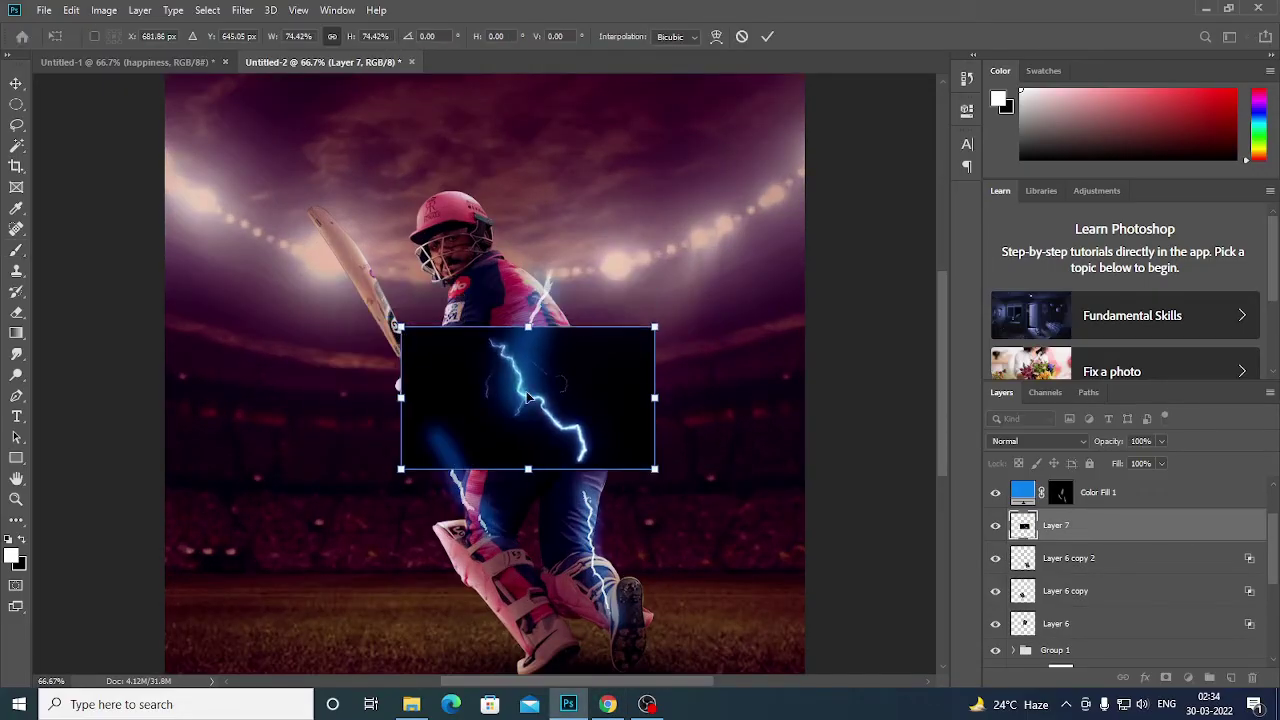
drag(535, 382, 348, 283)
drag(468, 372, 440, 400)
drag(340, 300, 365, 320)
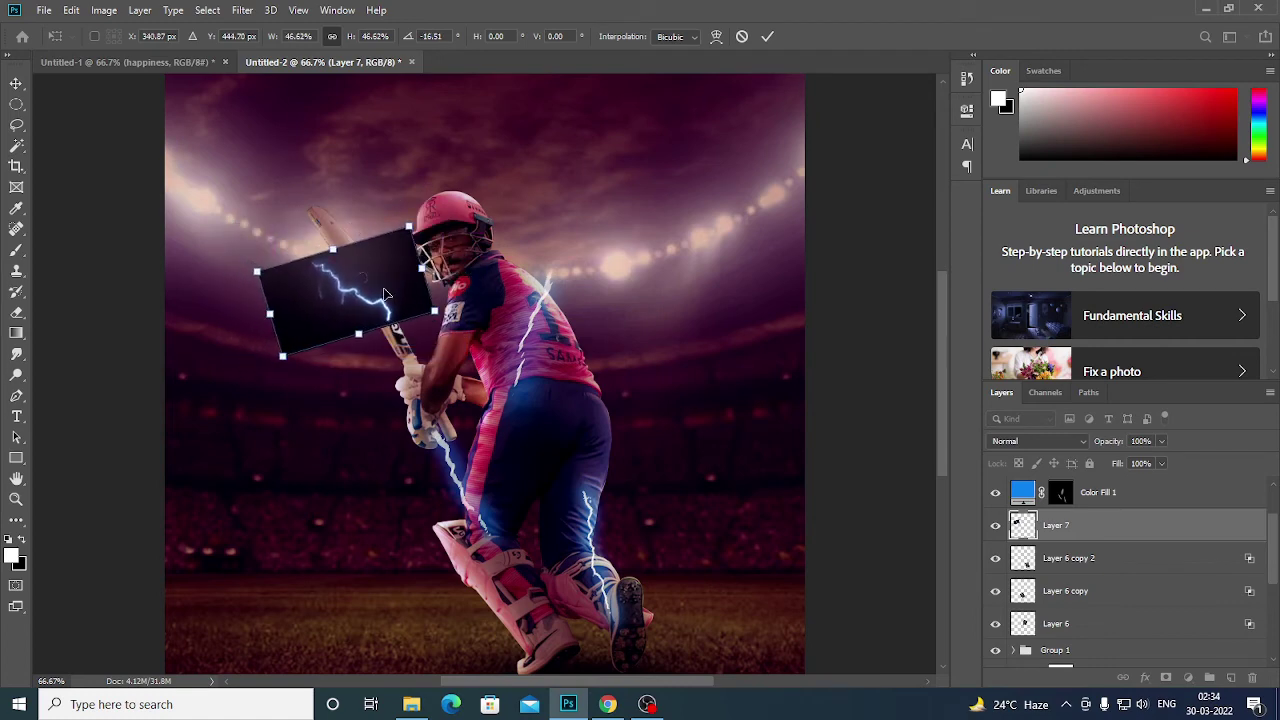
click(767, 36)
click(1040, 441)
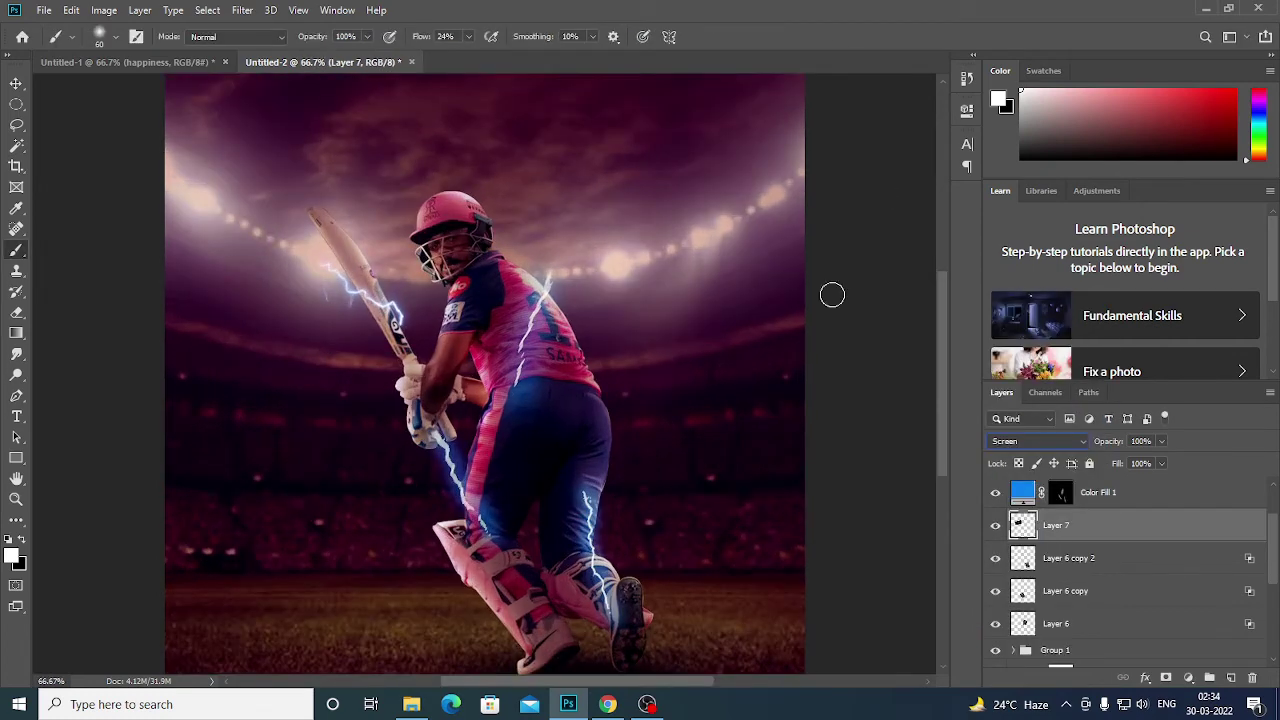
Step: Duplicate Layer 7 to make a second bat lightning bolt
click(1059, 493)
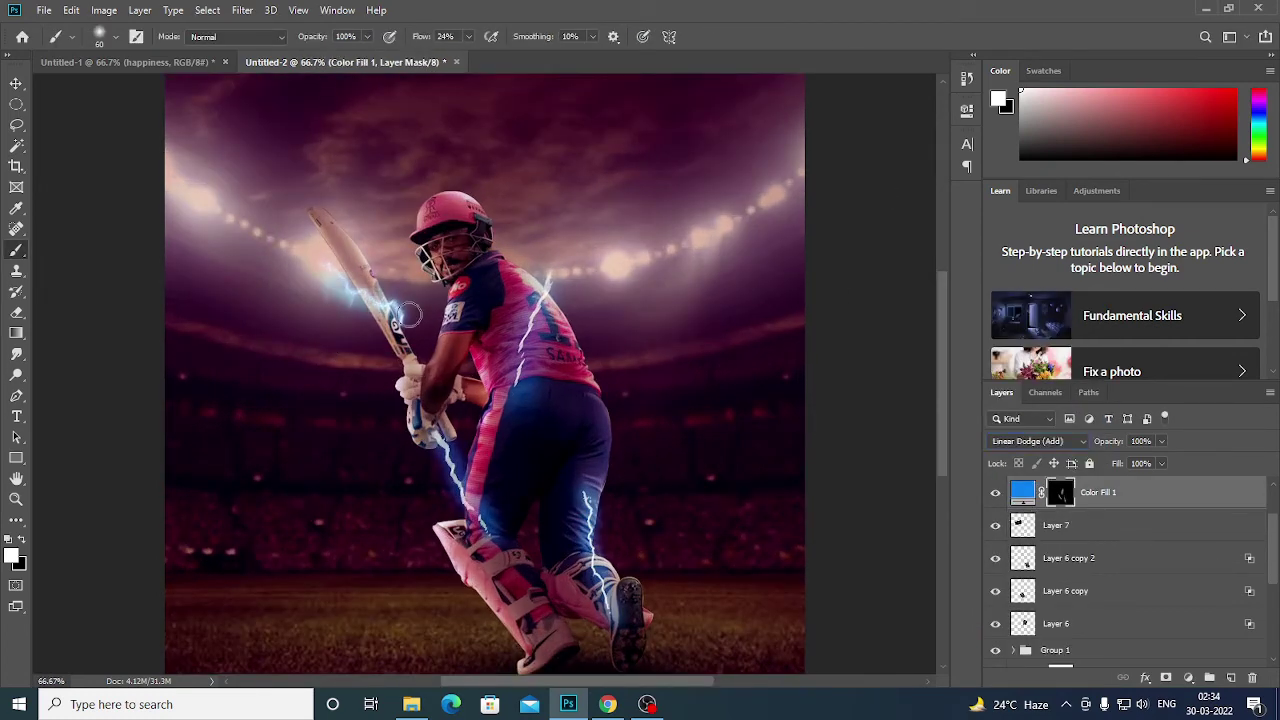
key(ctrl+minus)
key(ctrl+j)
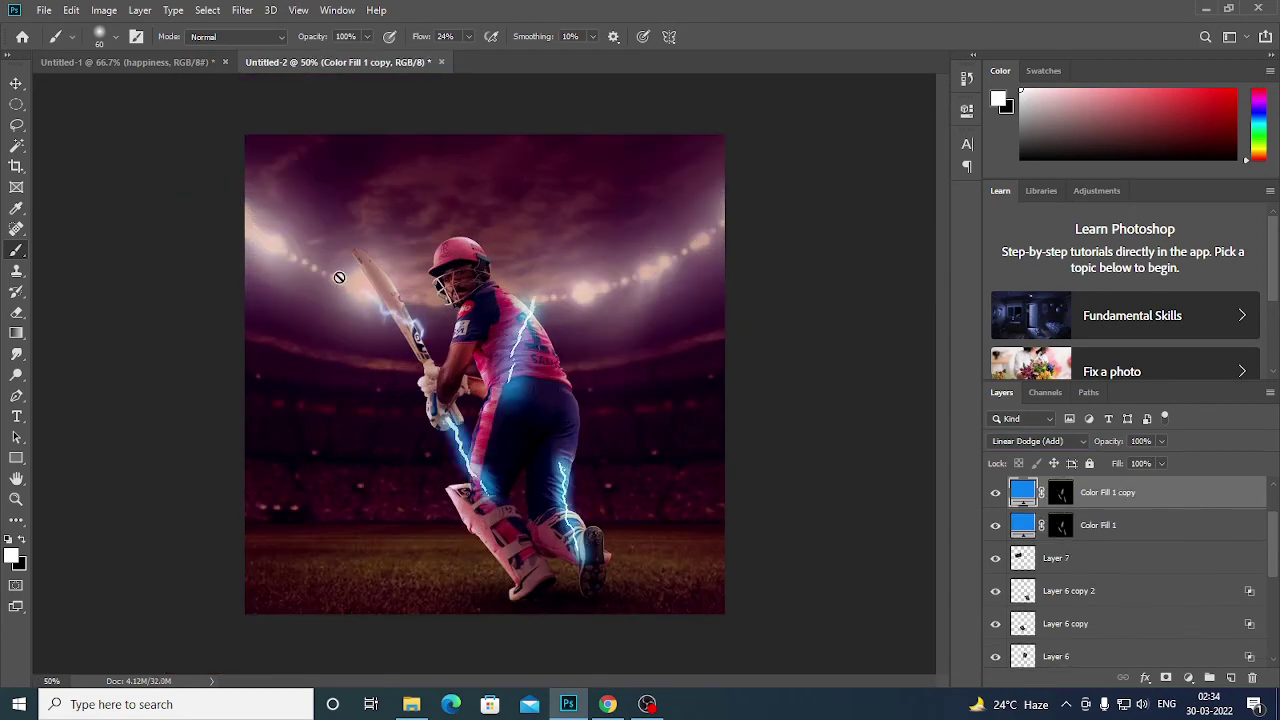
key(ctrl+z)
click(1066, 530)
key(ctrl+j)
key(v)
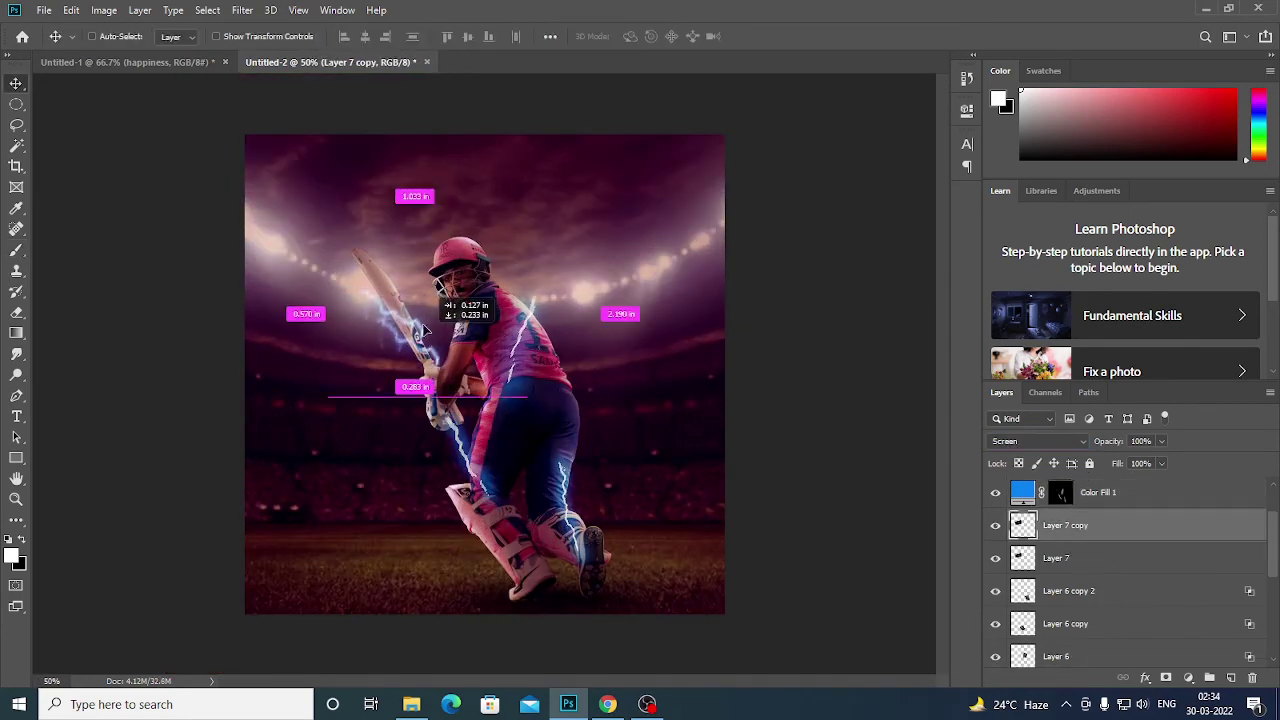
Step: Resize and shift the lightning copy further along the bat
key(ctrl+t)
drag(432, 335, 426, 312)
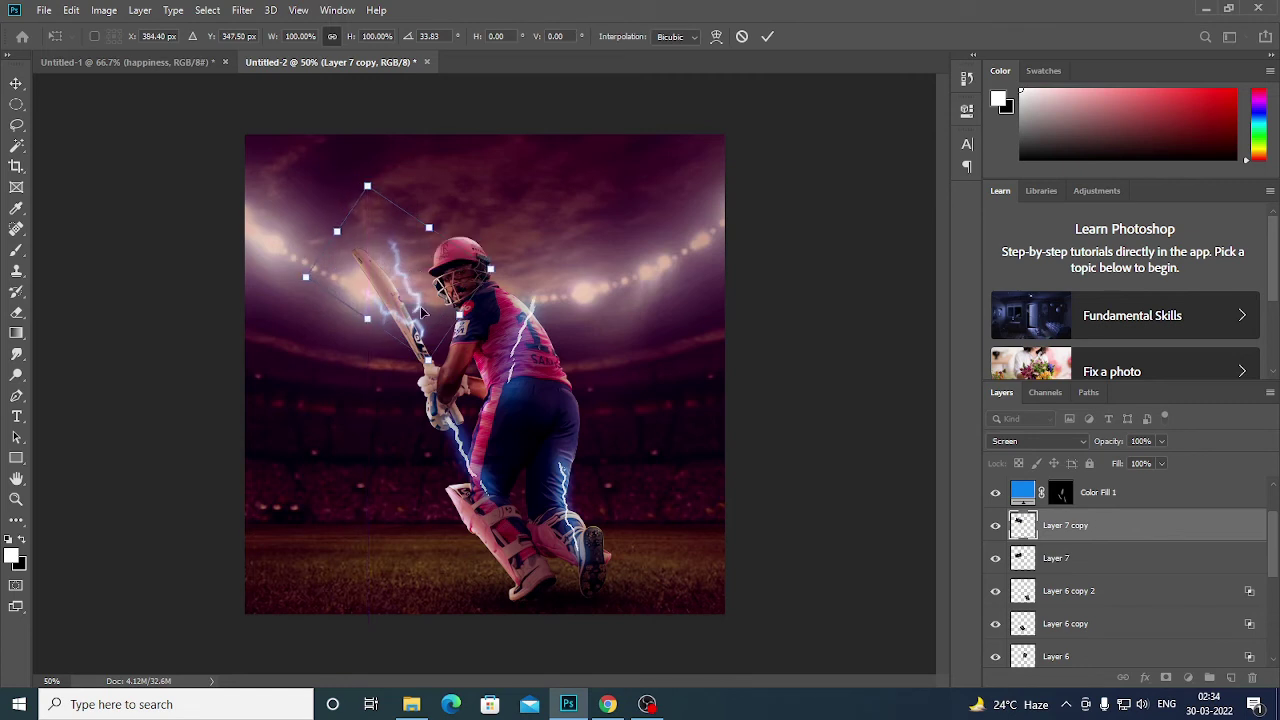
key(Return)
key(ctrl+t)
drag(400, 366, 371, 300)
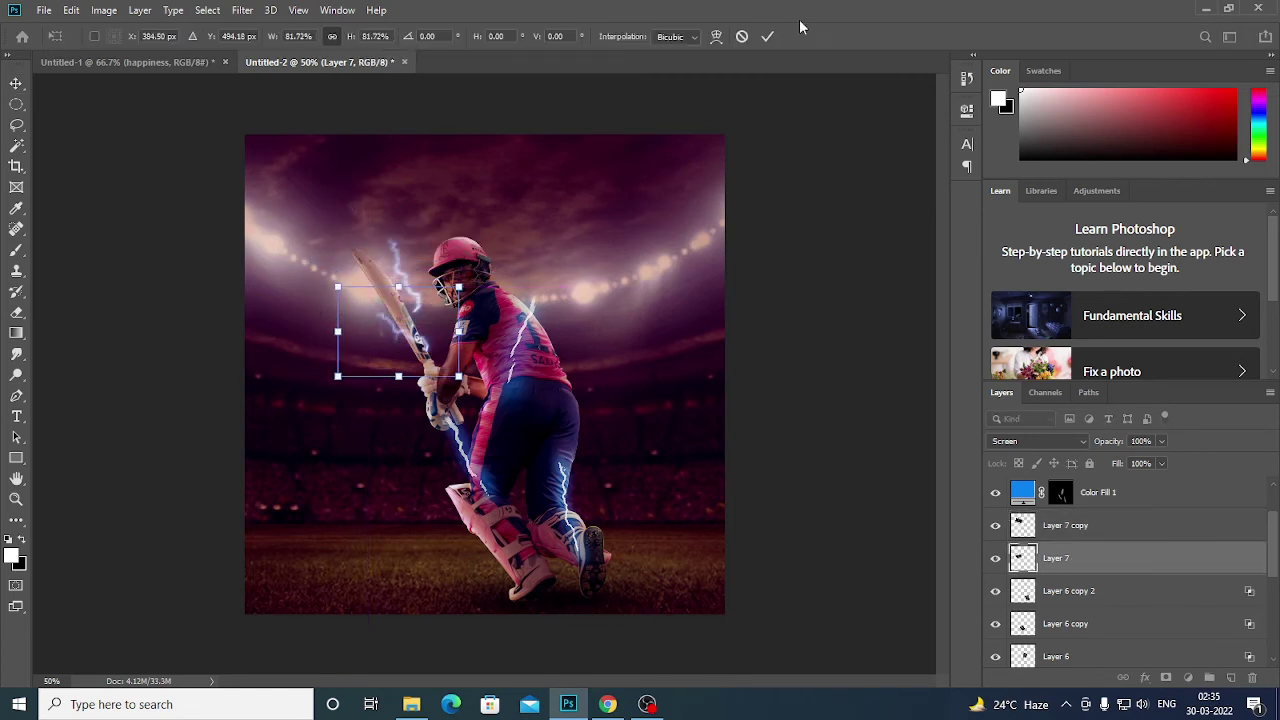
key(Return)
drag(390, 252, 410, 290)
Step: Paint blue glow around the bat lightning on the Color Fill 1 mask, then stamp visible into Layer 8
key(ctrl+plus)
key(ctrl+plus)
click(1060, 492)
key(b)
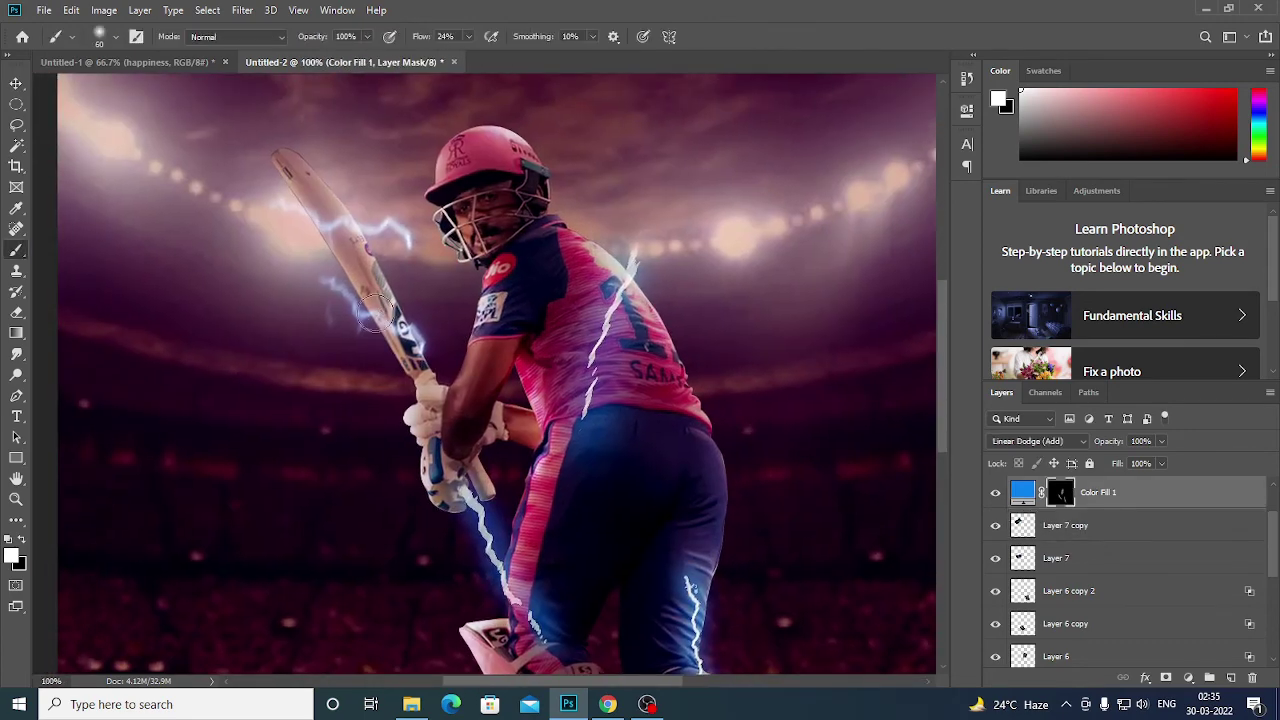
drag(355, 296, 290, 200)
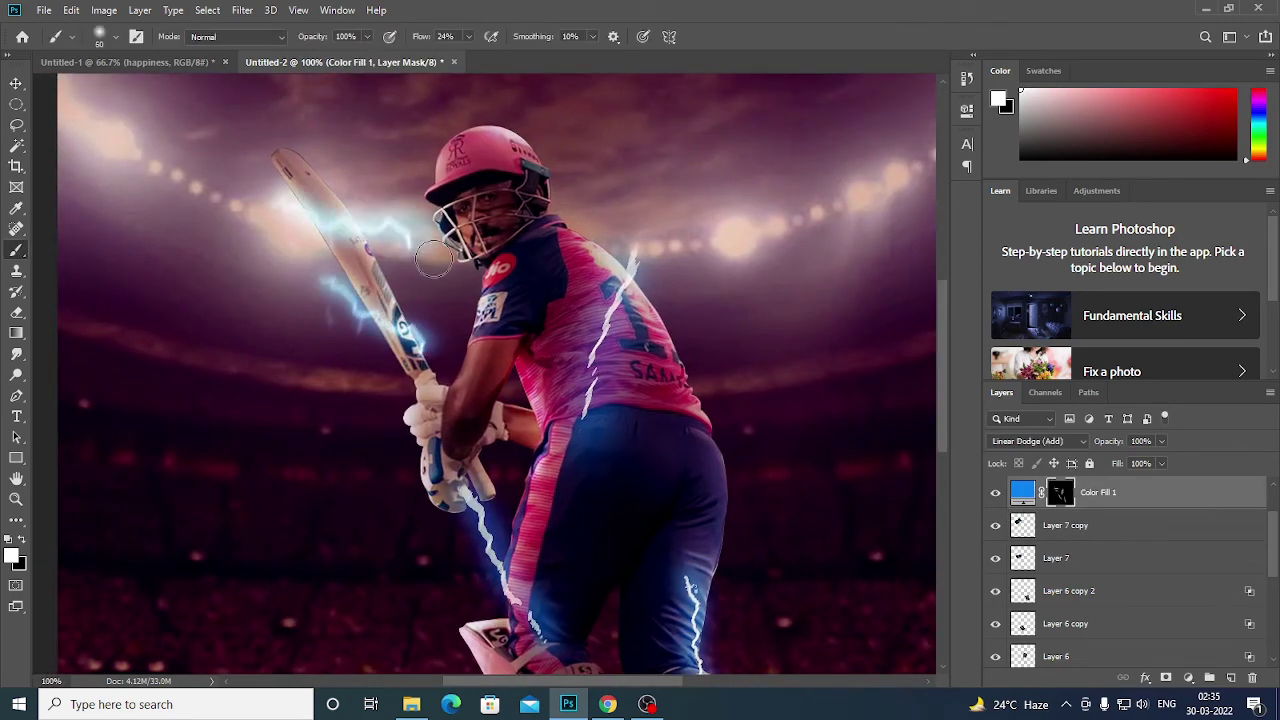
key(ctrl+minus)
key(ctrl+minus)
key(ctrl+minus)
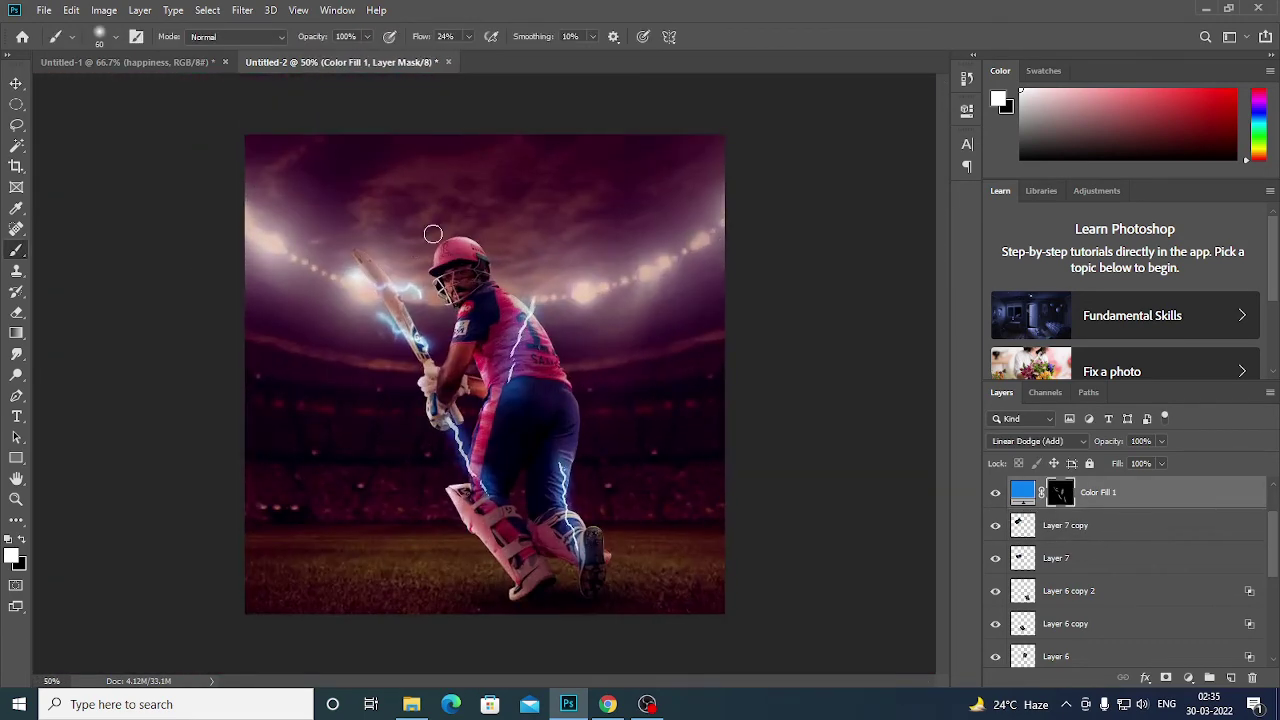
key(ctrl+alt+shift+e)
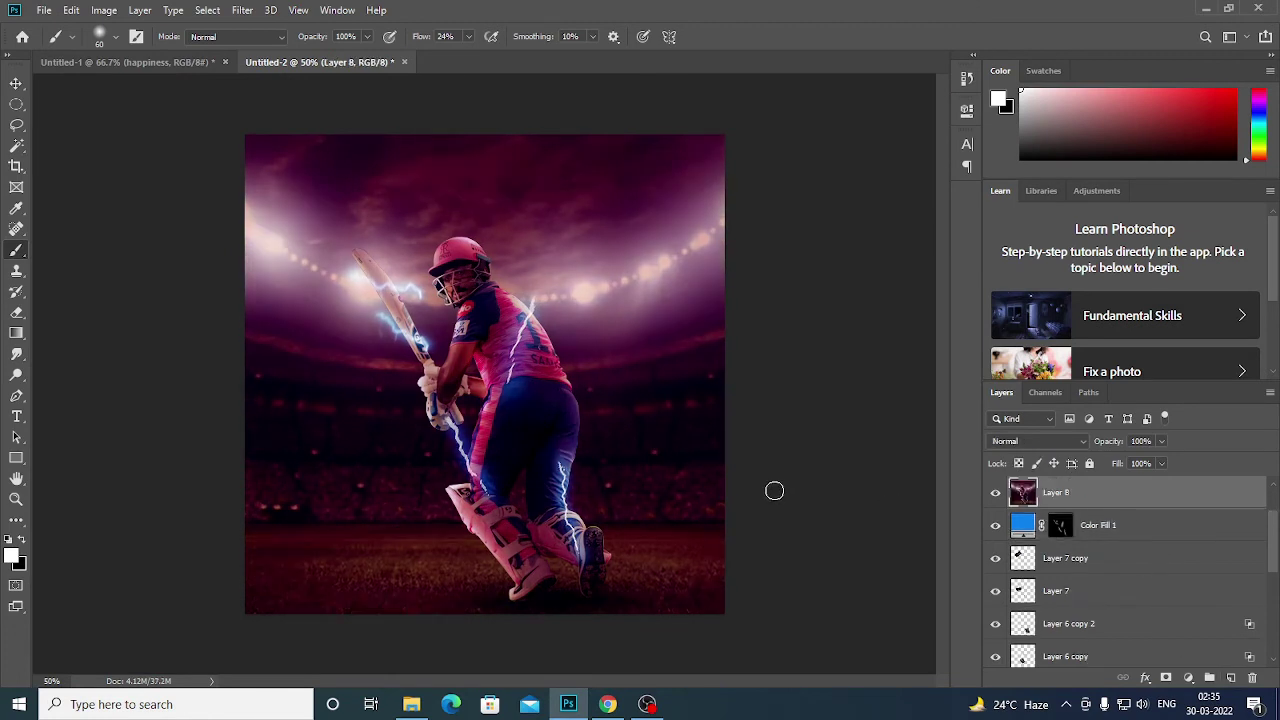
Step: Add 4.87% Gaussian monochromatic noise to Layer 8
click(245, 12)
mouse_move(300, 191)
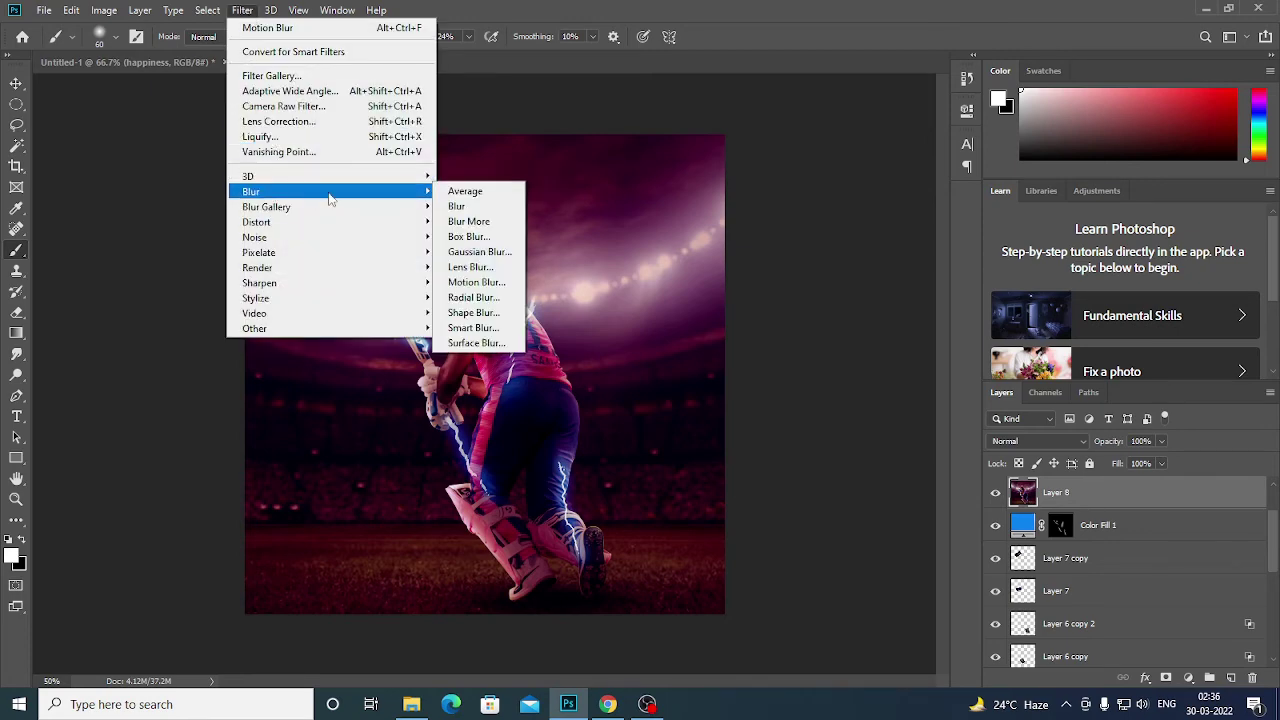
click(450, 237)
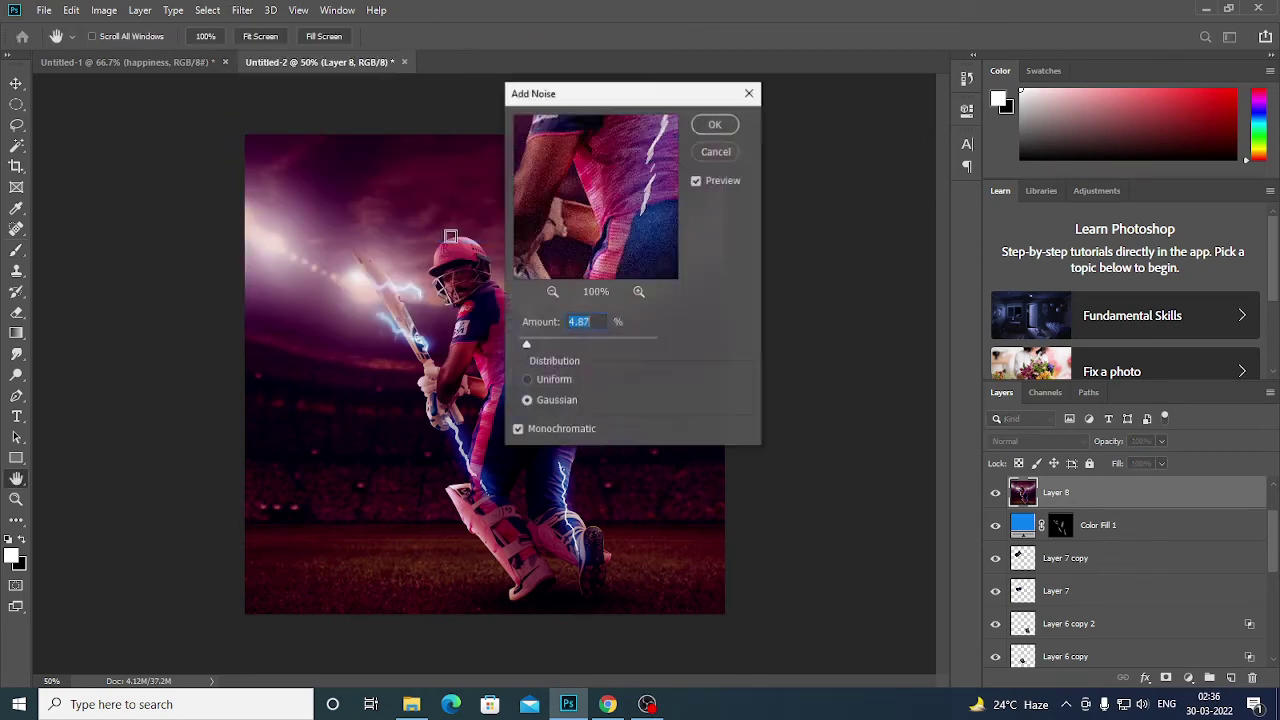
click(716, 125)
Step: Apply Camera Raw with Exposure +0.30, Highlights +11 and Vibrance -10
click(242, 10)
click(274, 108)
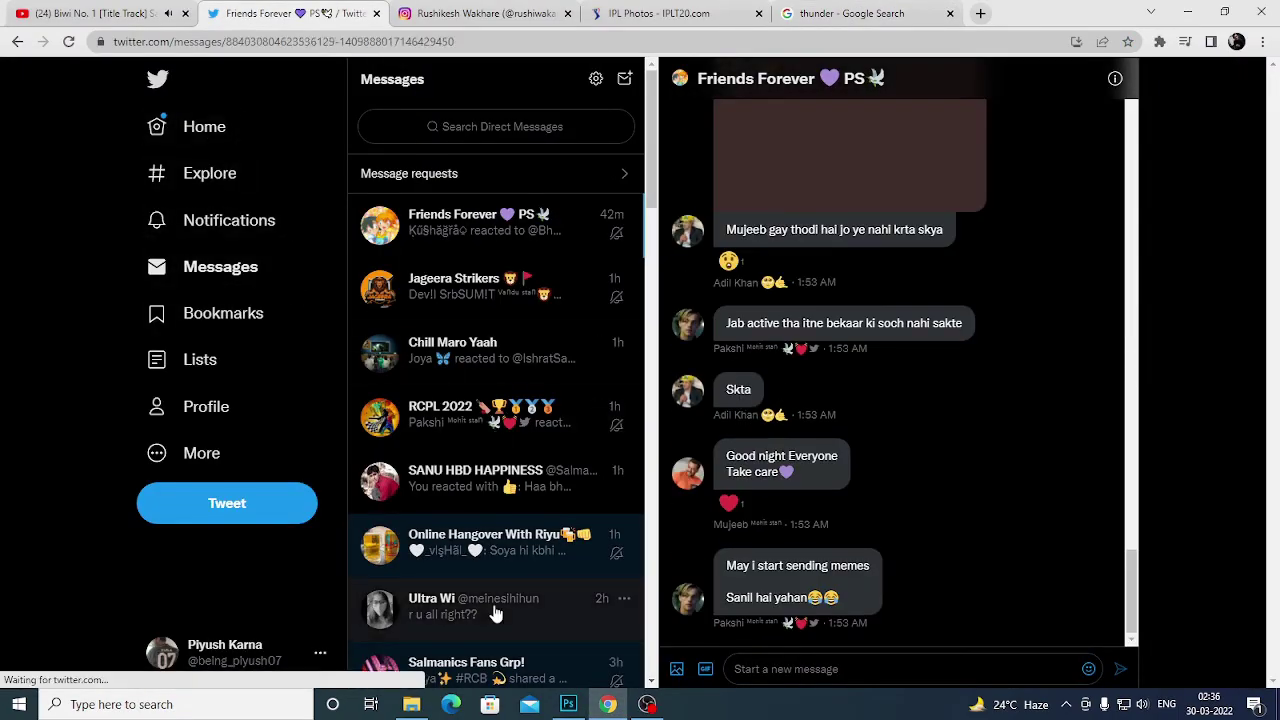
click(490, 606)
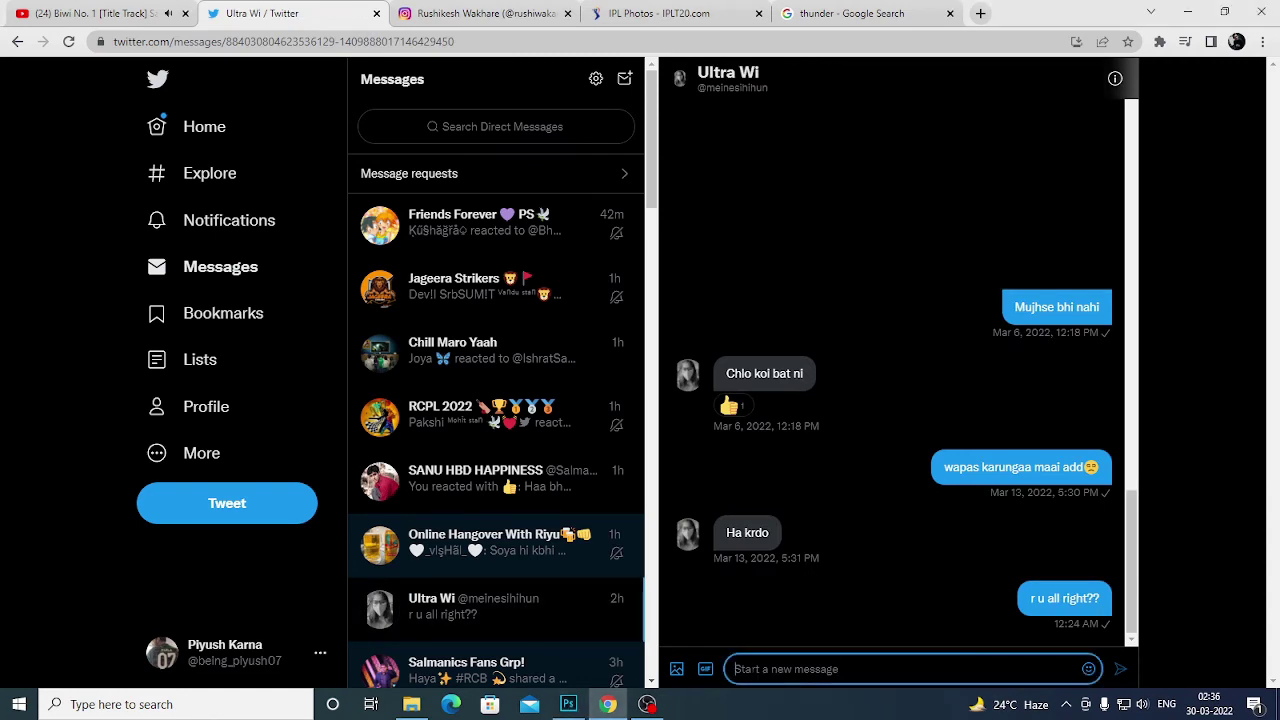
scroll(800, 429, up, 10)
scroll(800, 429, down, 15)
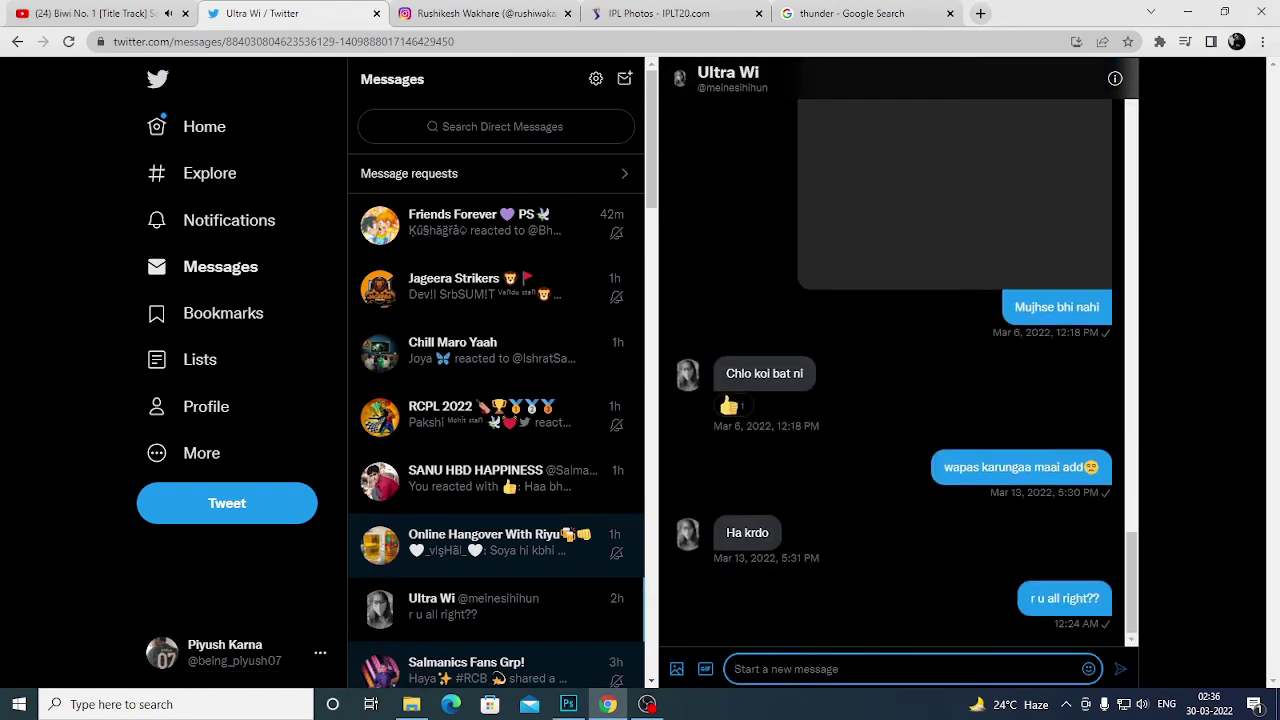
click(568, 704)
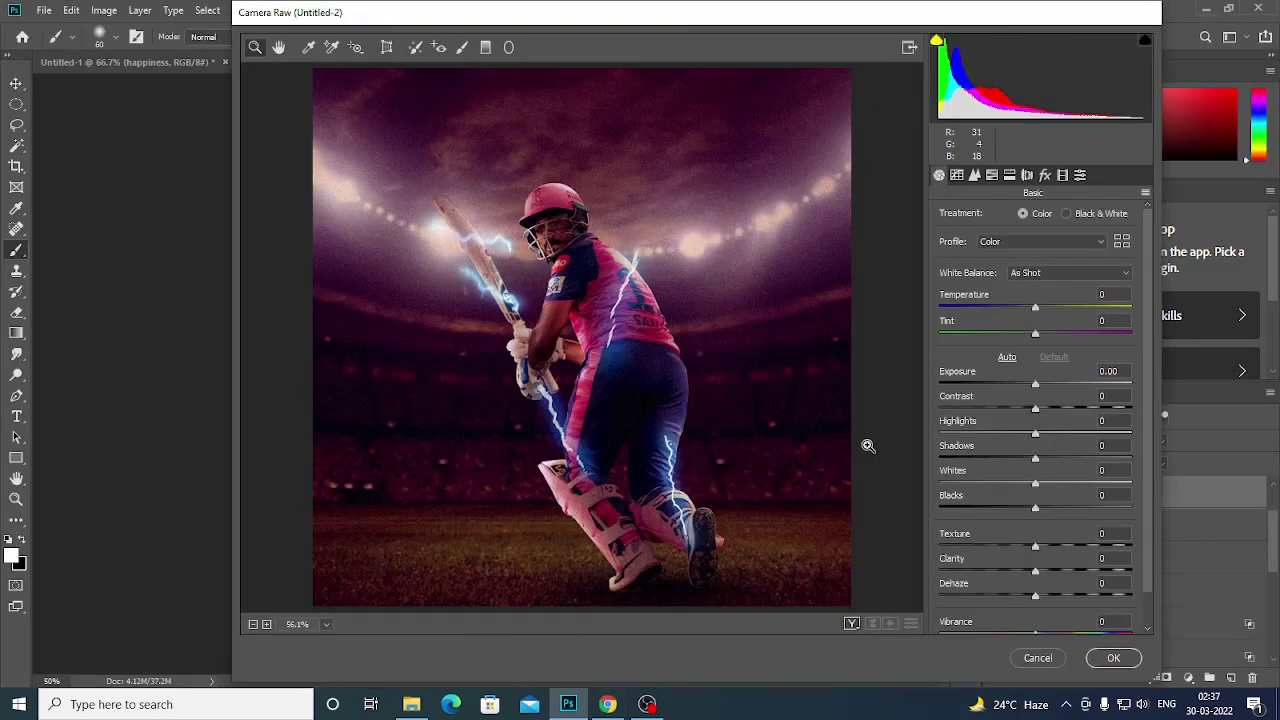
drag(1036, 388, 1043, 390)
drag(1035, 433, 1046, 433)
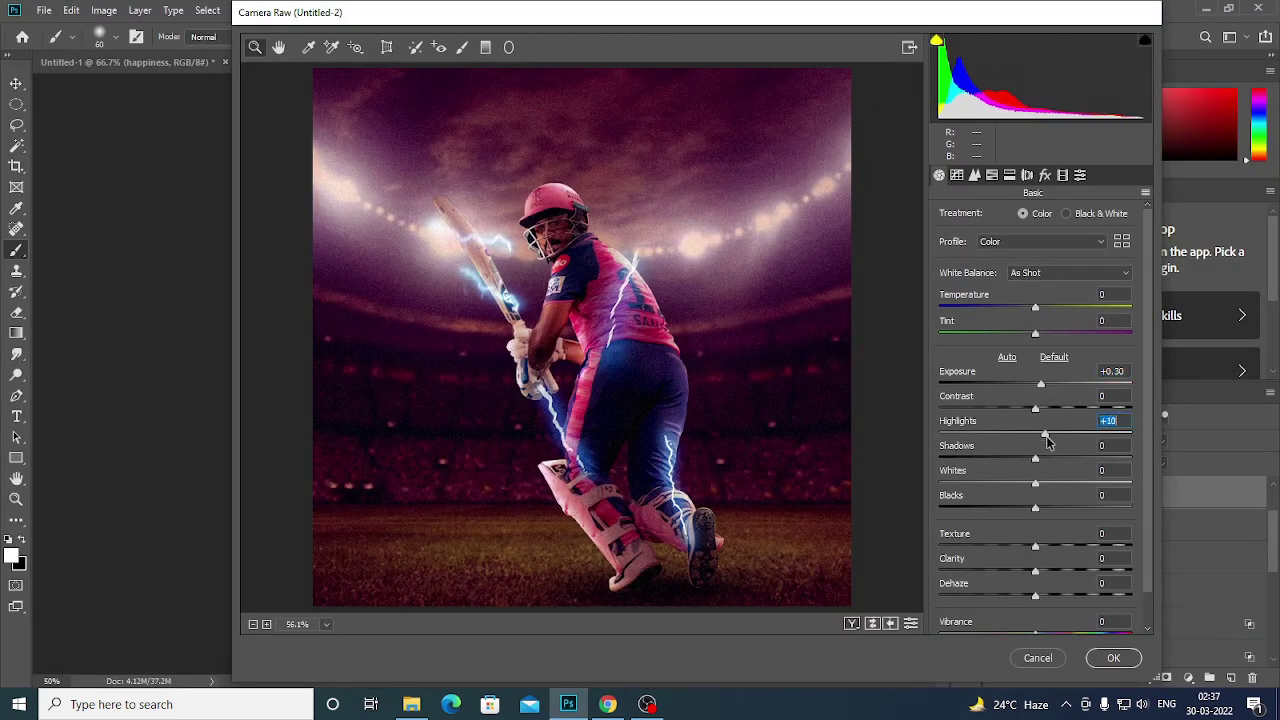
scroll(1037, 540, down, 1)
drag(1031, 598, 1025, 598)
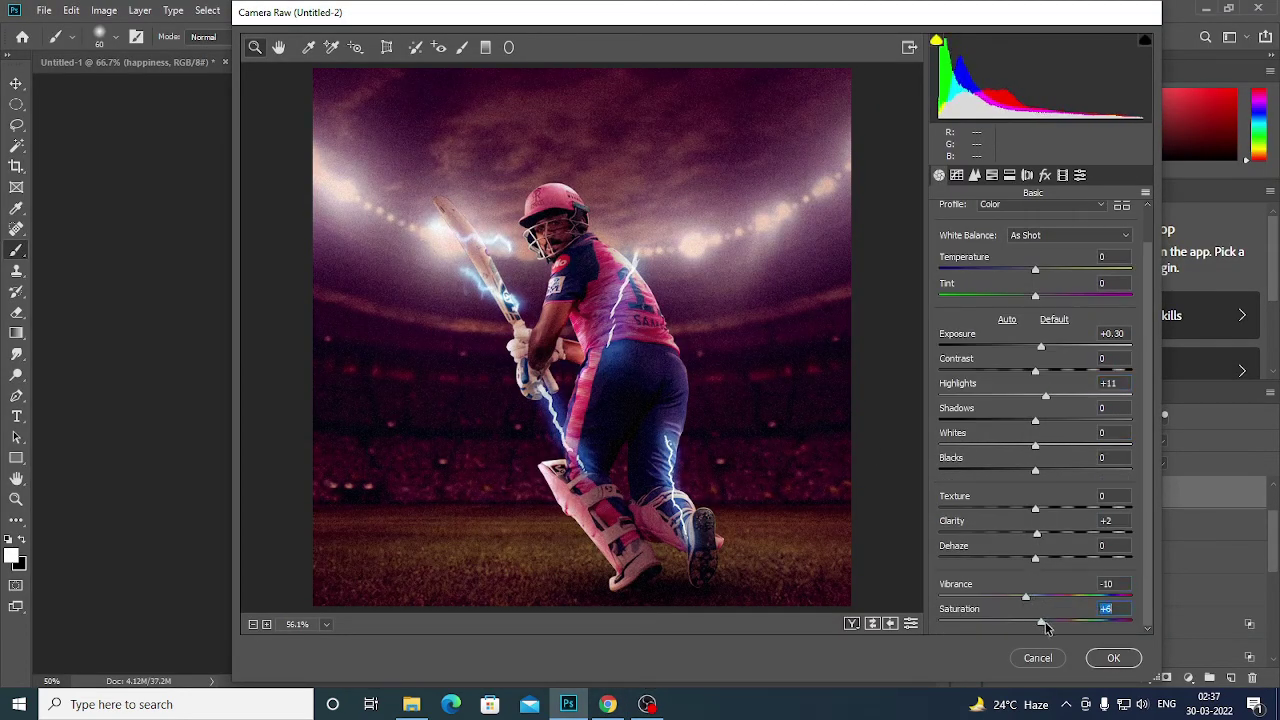
click(1113, 657)
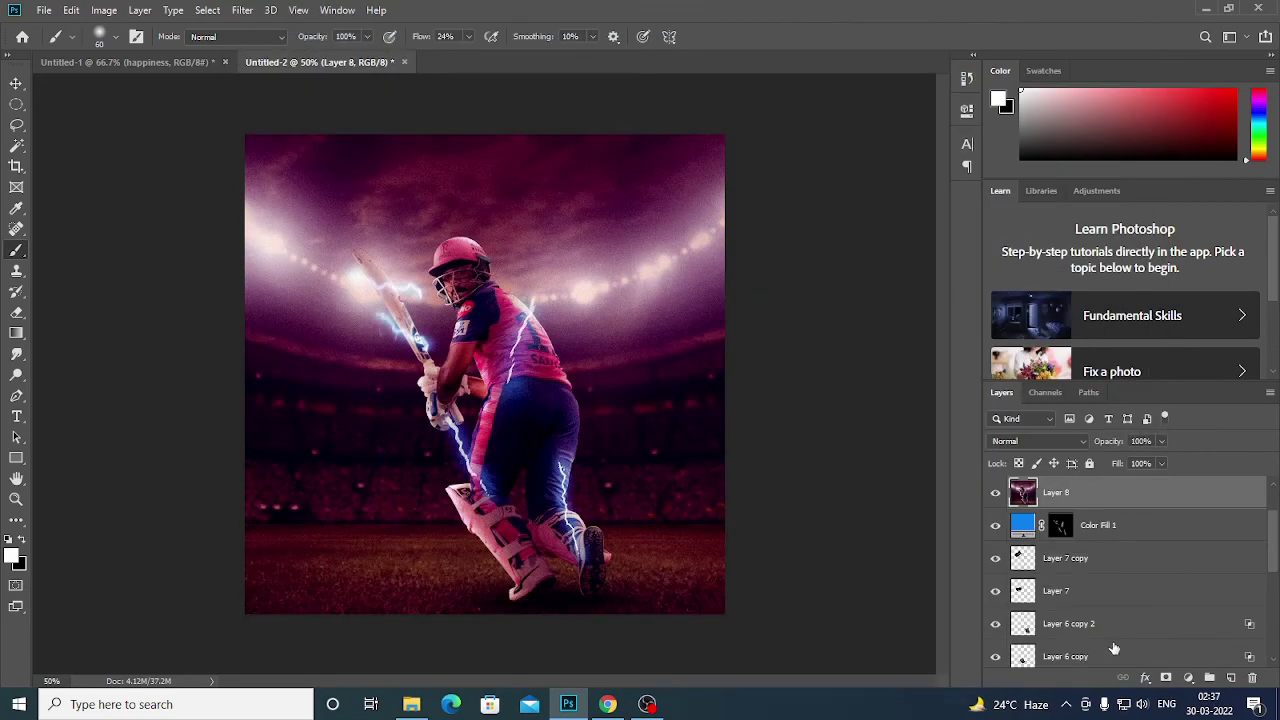
click(44, 12)
mouse_move(75, 104)
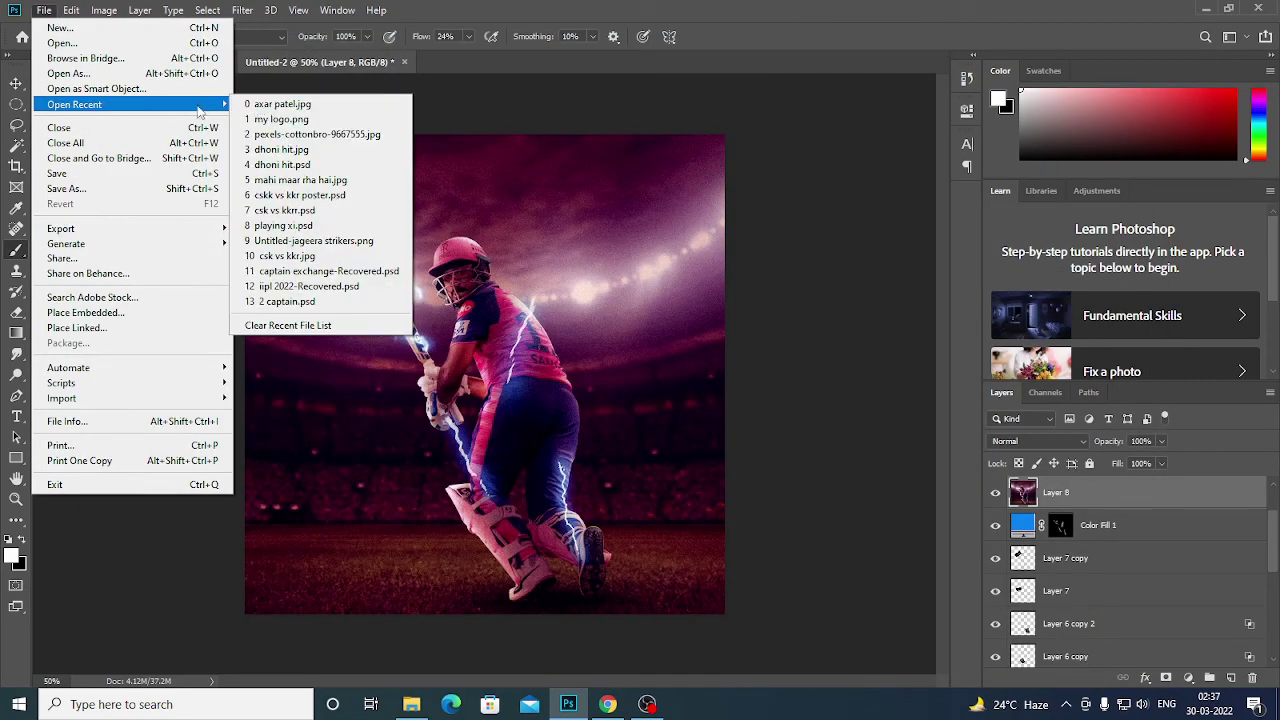
Step: Open my logo.png from recent files and drag it into the Untitled-2 artwork
click(285, 119)
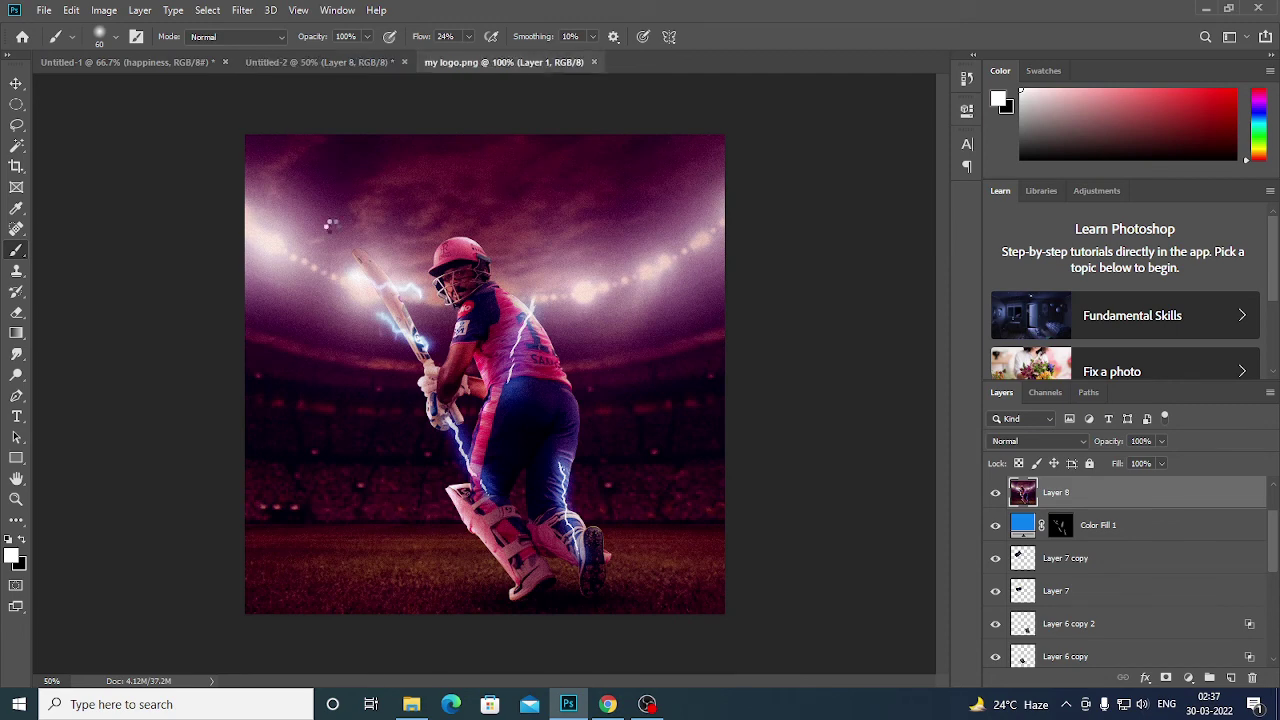
key(v)
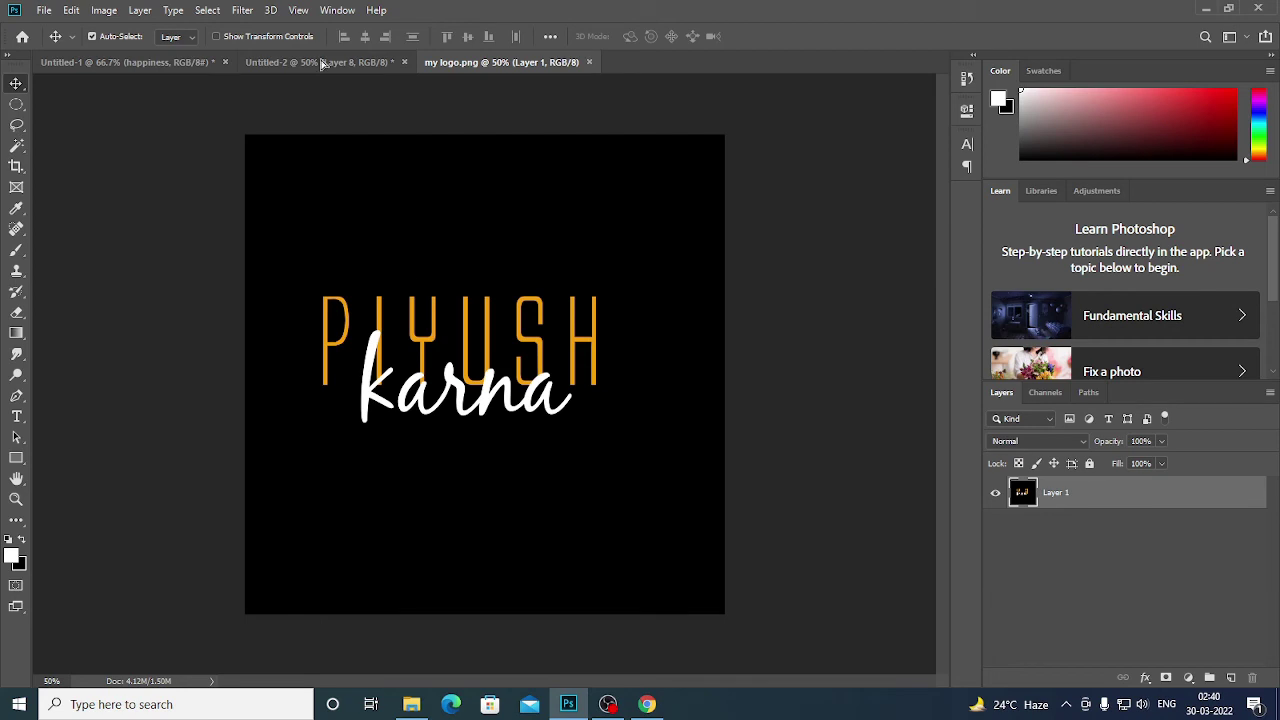
drag(322, 62, 588, 462)
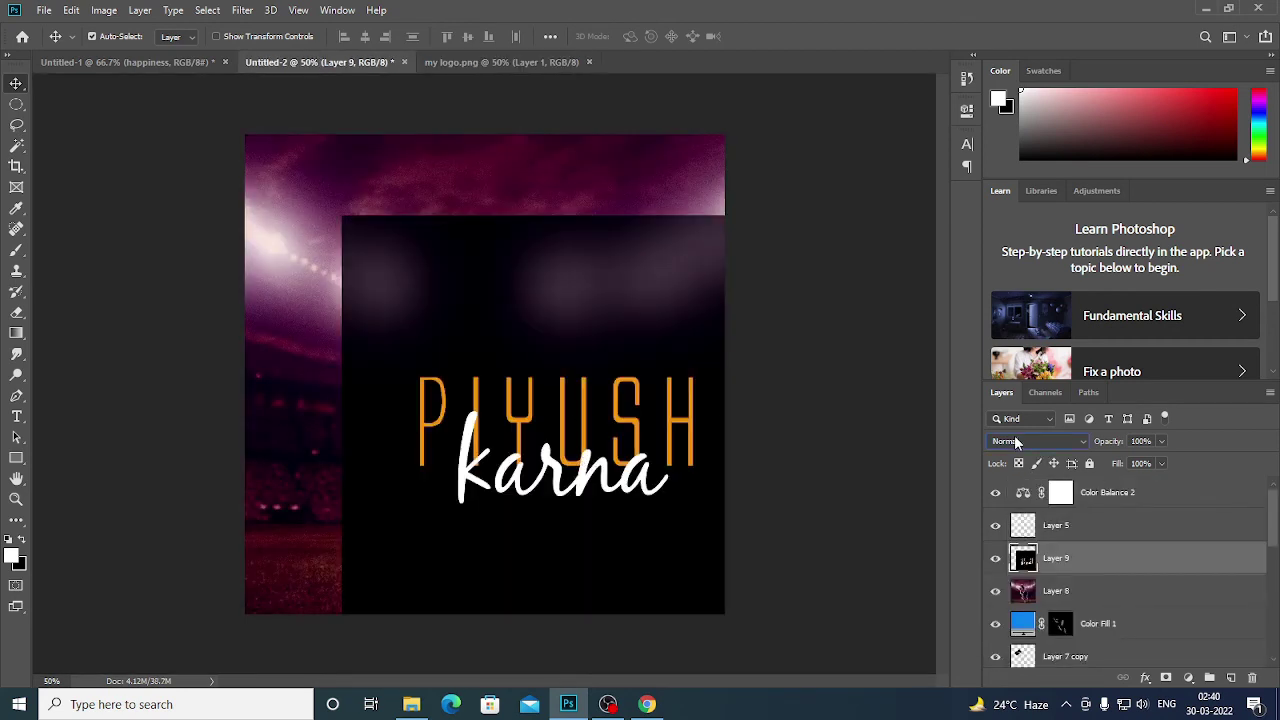
Step: Set the logo layer to Screen, move it to the top, and shrink it into the lower-right corner
click(1016, 442)
click(1020, 430)
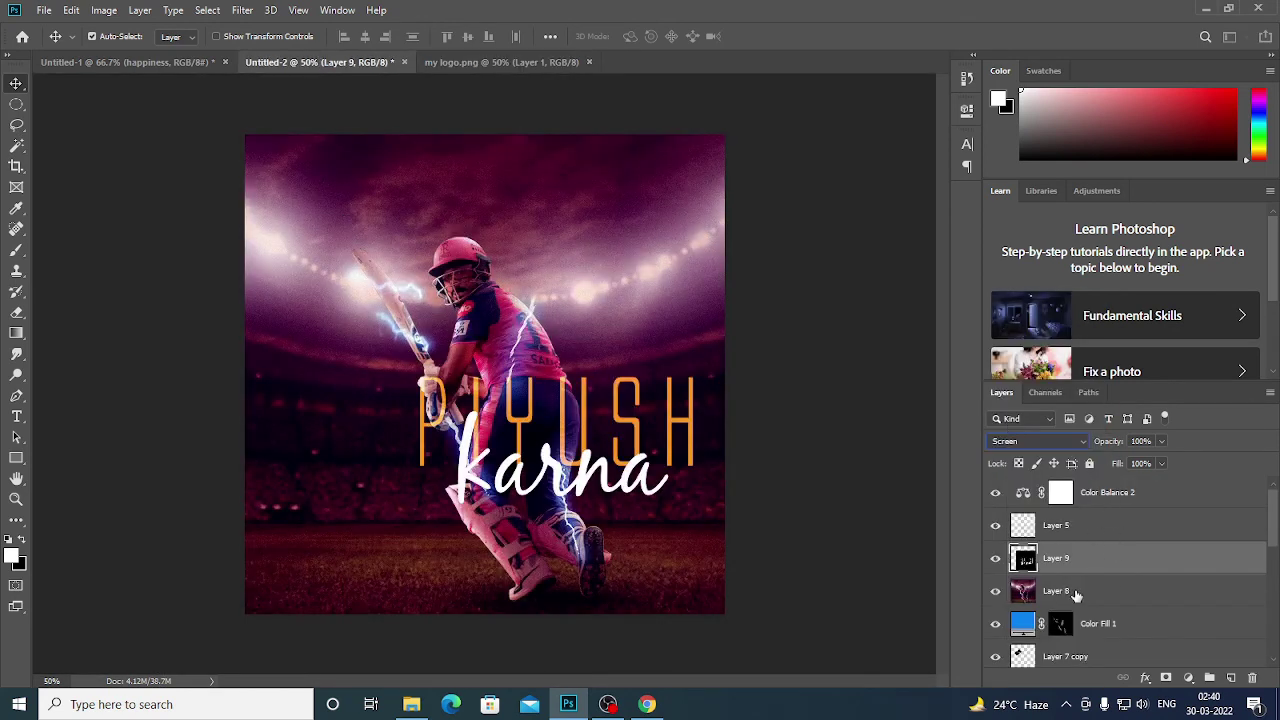
mouse_move(1056, 590)
mouse_down()
mouse_move(1118, 540)
mouse_move(1078, 484)
mouse_up()
drag(1056, 591, 1056, 488)
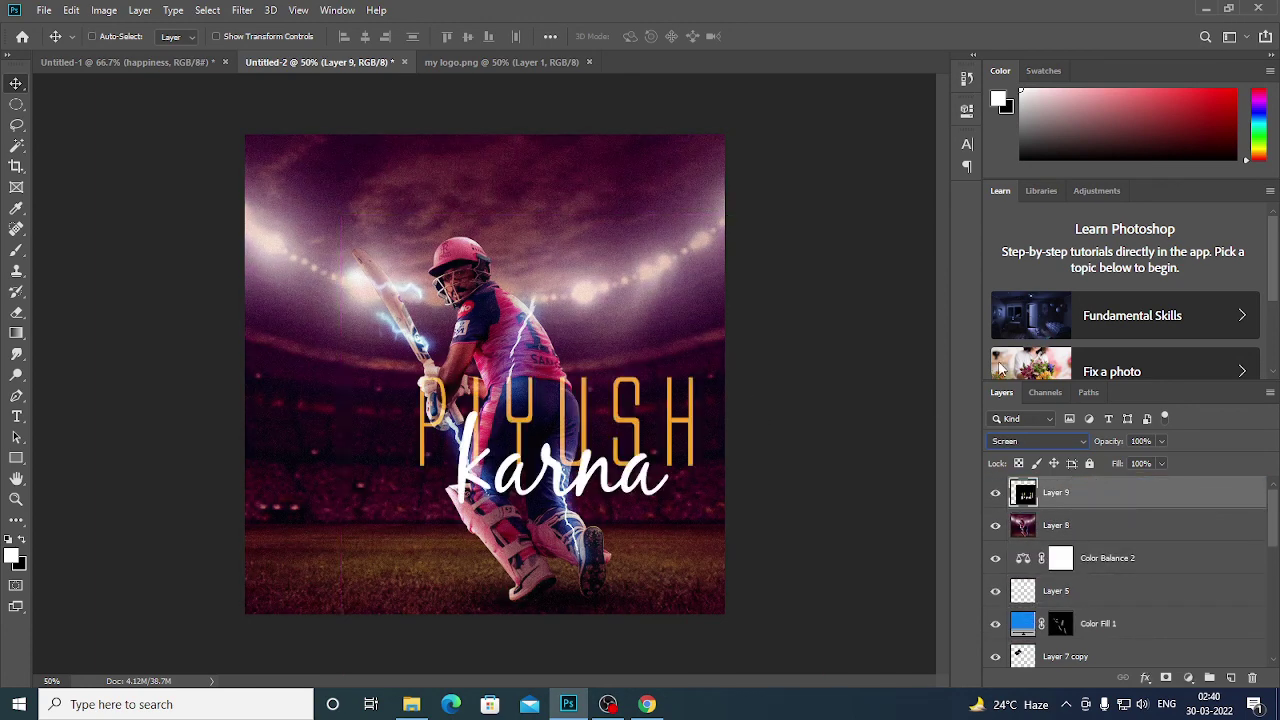
key(ctrl+t)
mouse_move(329, 214)
mouse_down()
mouse_move(614, 506)
mouse_move(635, 572)
mouse_move(685, 597)
mouse_up()
Step: Commit the corner logo and add a Gradient Fill layer above Layer 8 darkening the bottom
click(767, 36)
click(1088, 528)
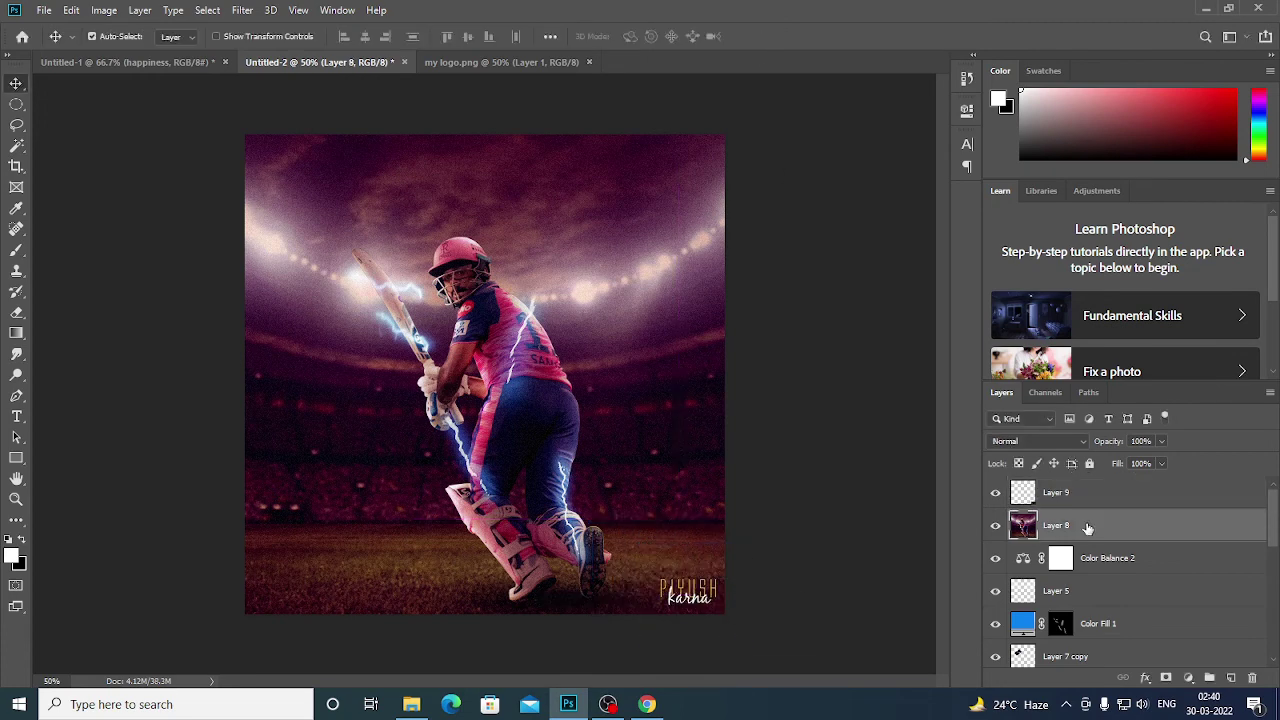
click(1188, 678)
click(1165, 417)
click(722, 199)
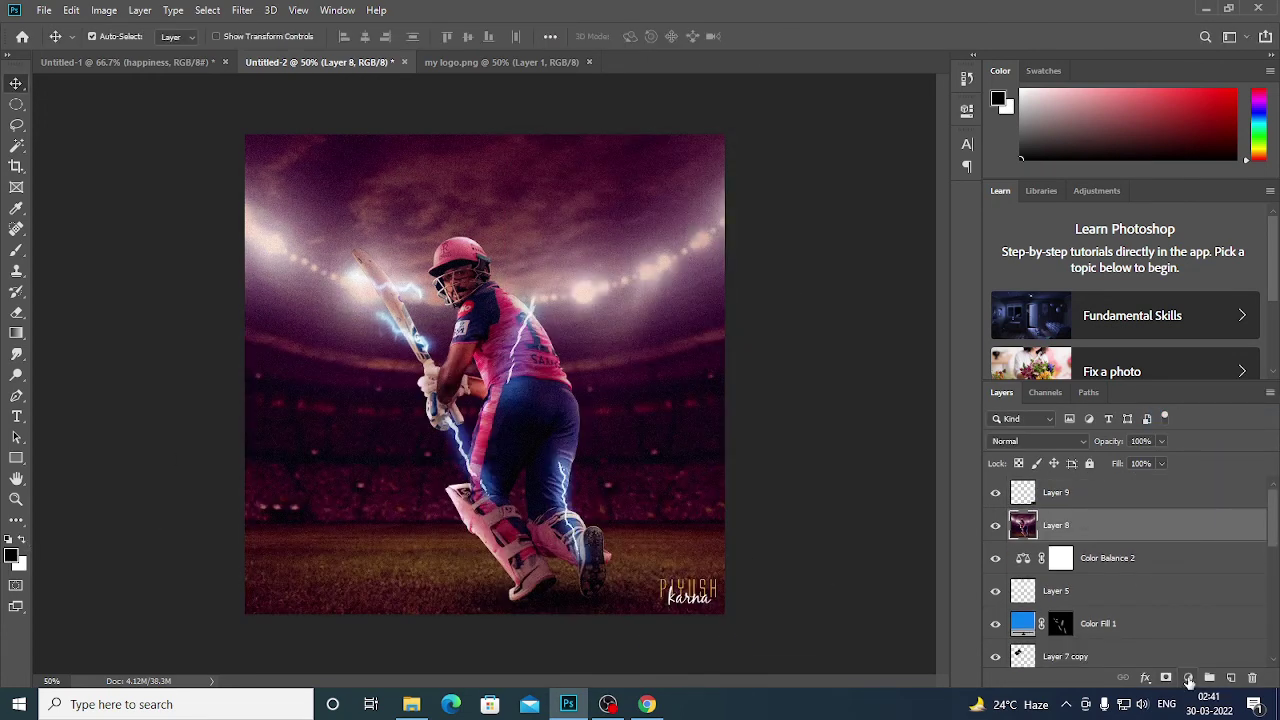
click(1188, 678)
click(1160, 402)
click(726, 174)
Step: Paint the gradient fill's mask black with a 700 px brush over the canvas centre
key(x)
key(b)
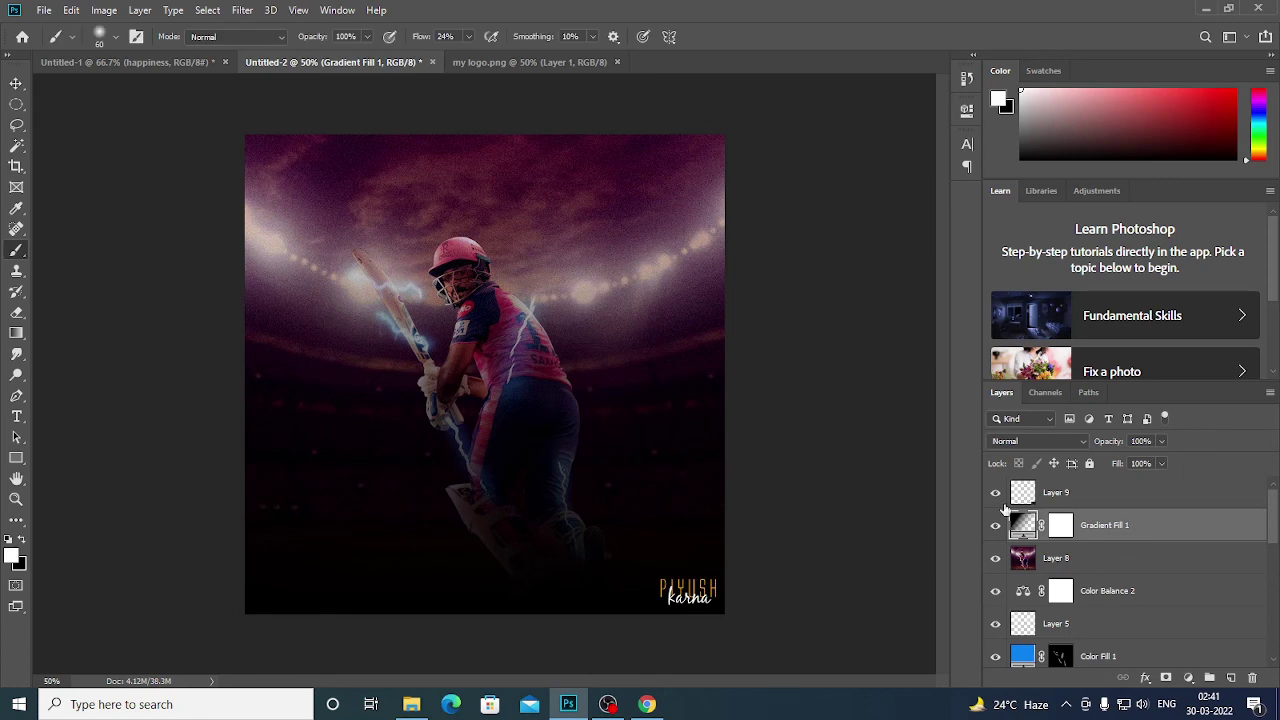
click(1060, 525)
key(x)
key(bracketright)
key(bracketright)
key(bracketright)
mouse_move(286, 257)
mouse_down()
mouse_move(695, 416)
mouse_move(508, 583)
mouse_move(256, 446)
mouse_up()
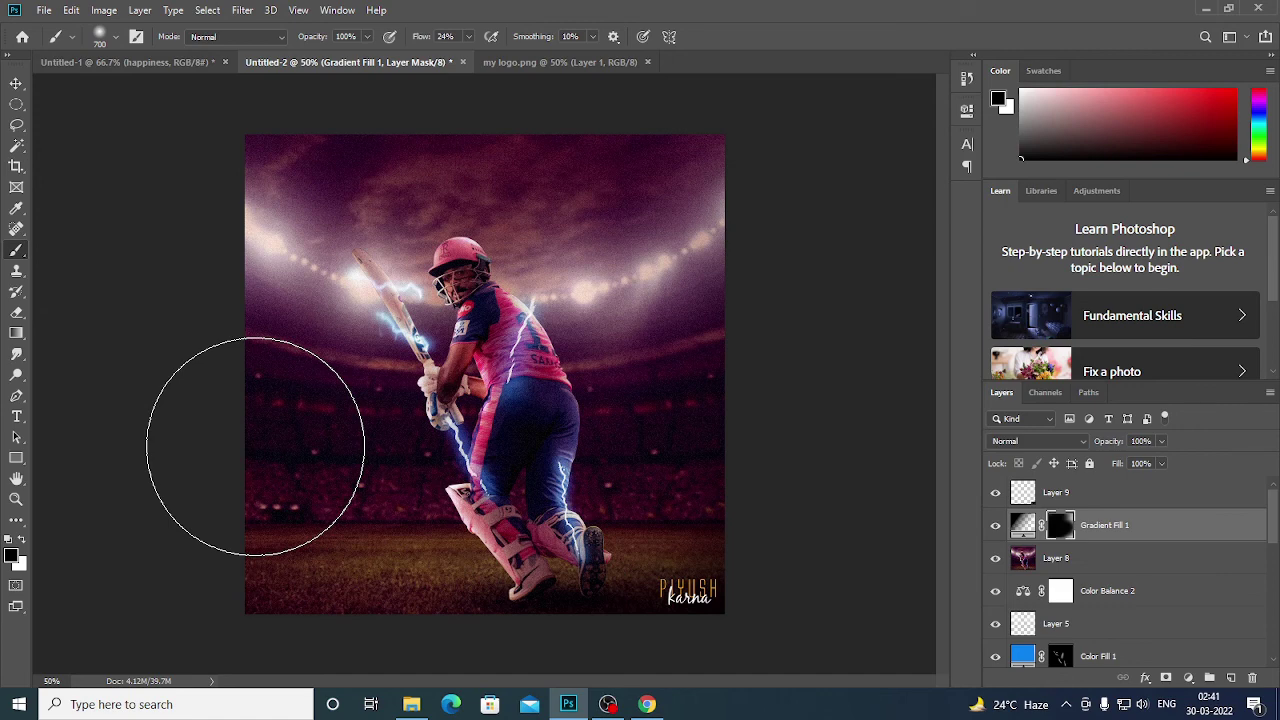
click(44, 10)
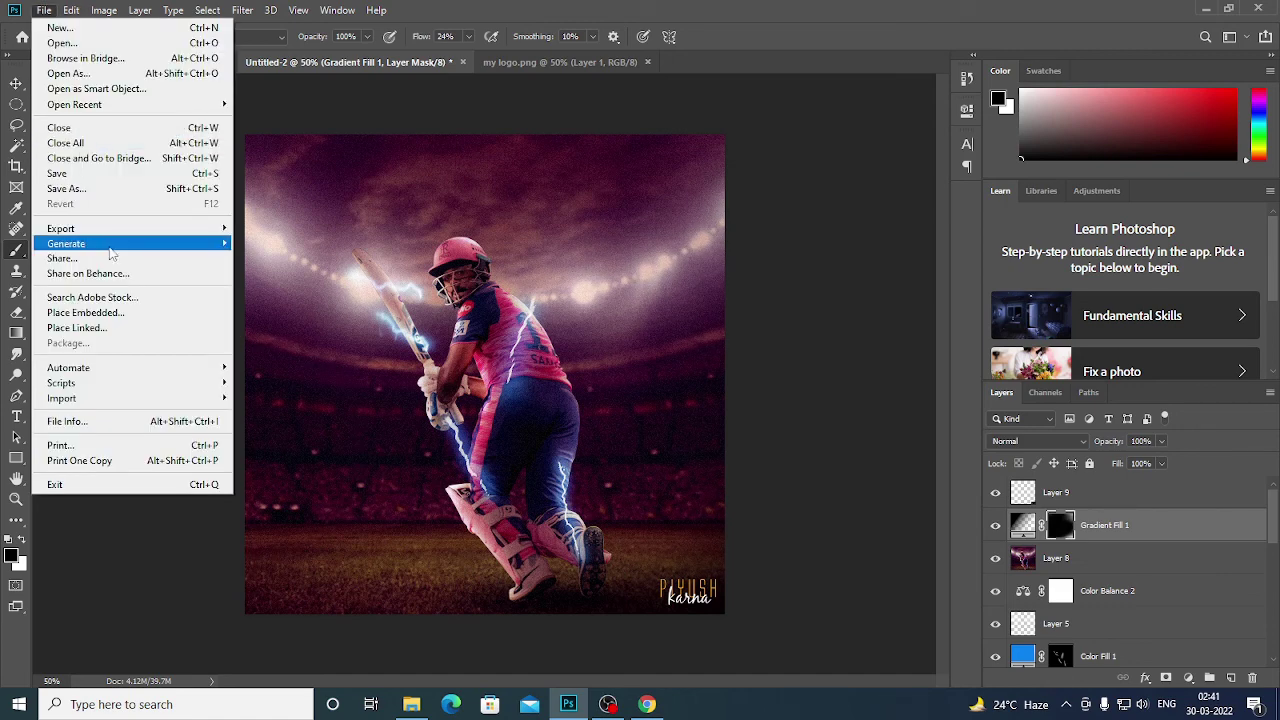
Step: Export the artwork as a JPG at 100% quality, 1200 × 1200, with Bicubic Sharper resampling
click(298, 245)
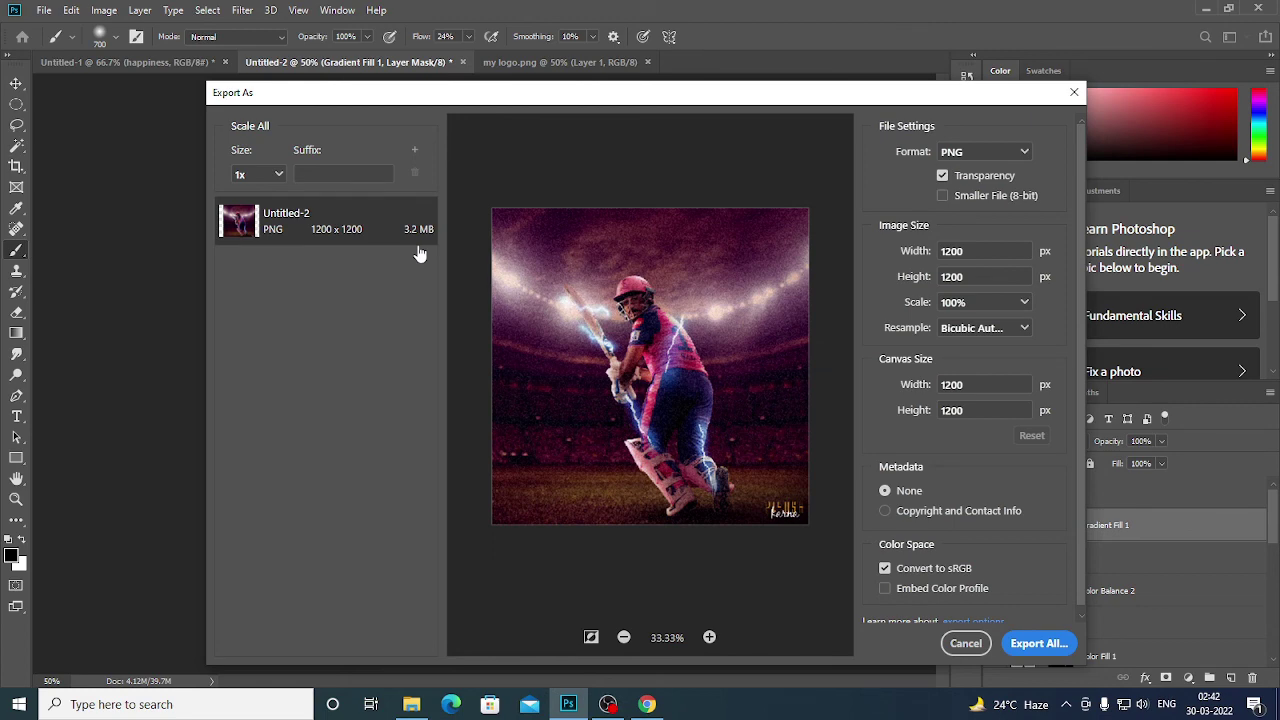
click(988, 154)
click(985, 172)
click(995, 311)
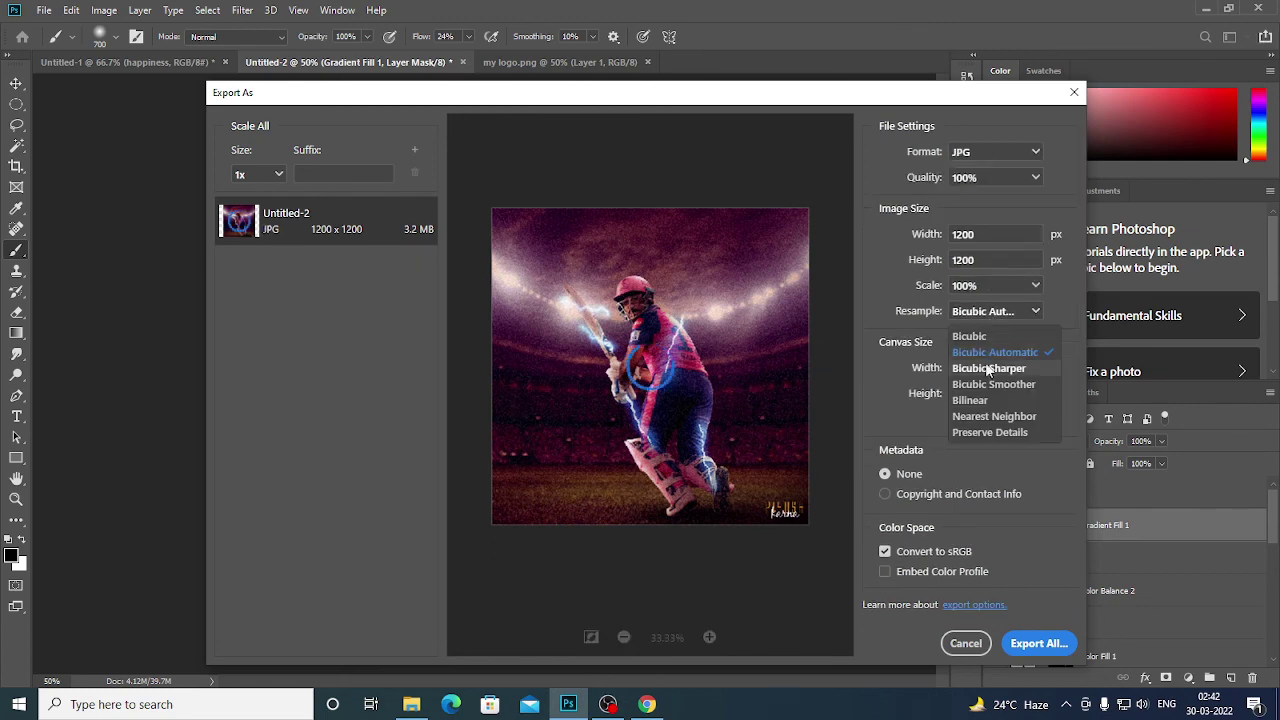
click(1035, 368)
click(1040, 643)
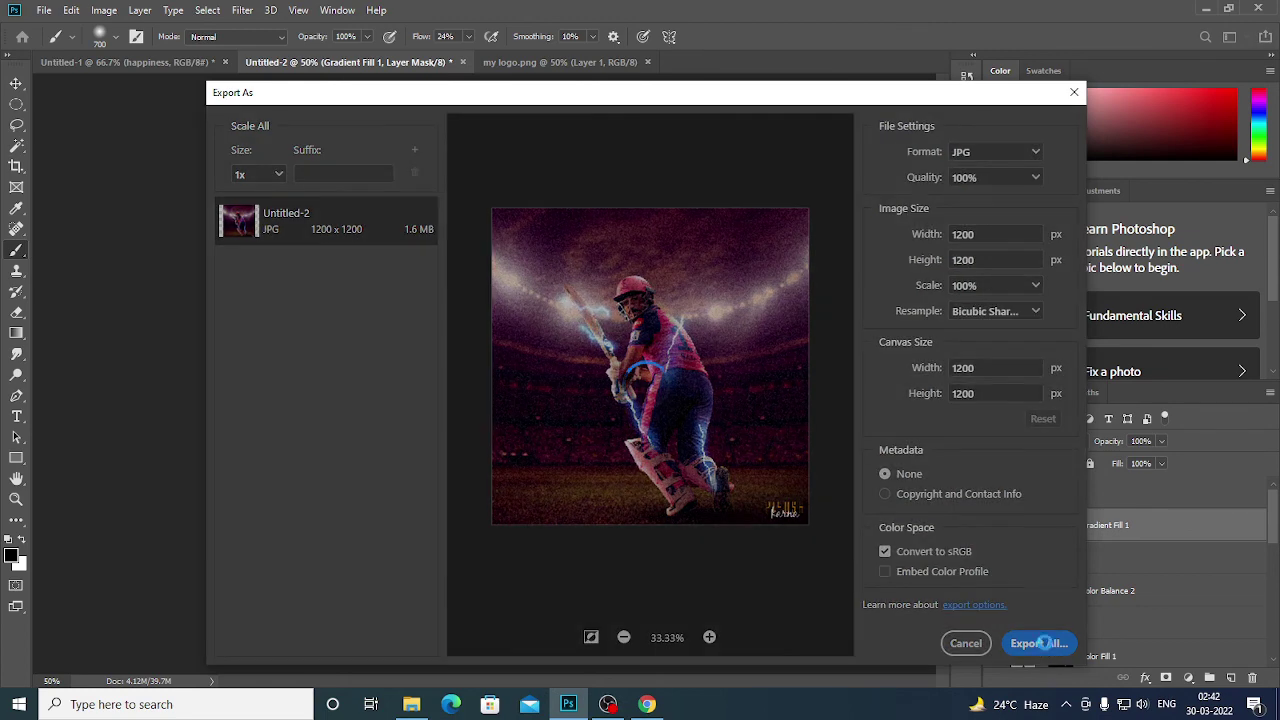
Step: Save the exported JPG into the ipl 2022 folder
scroll(88, 251, up, 5)
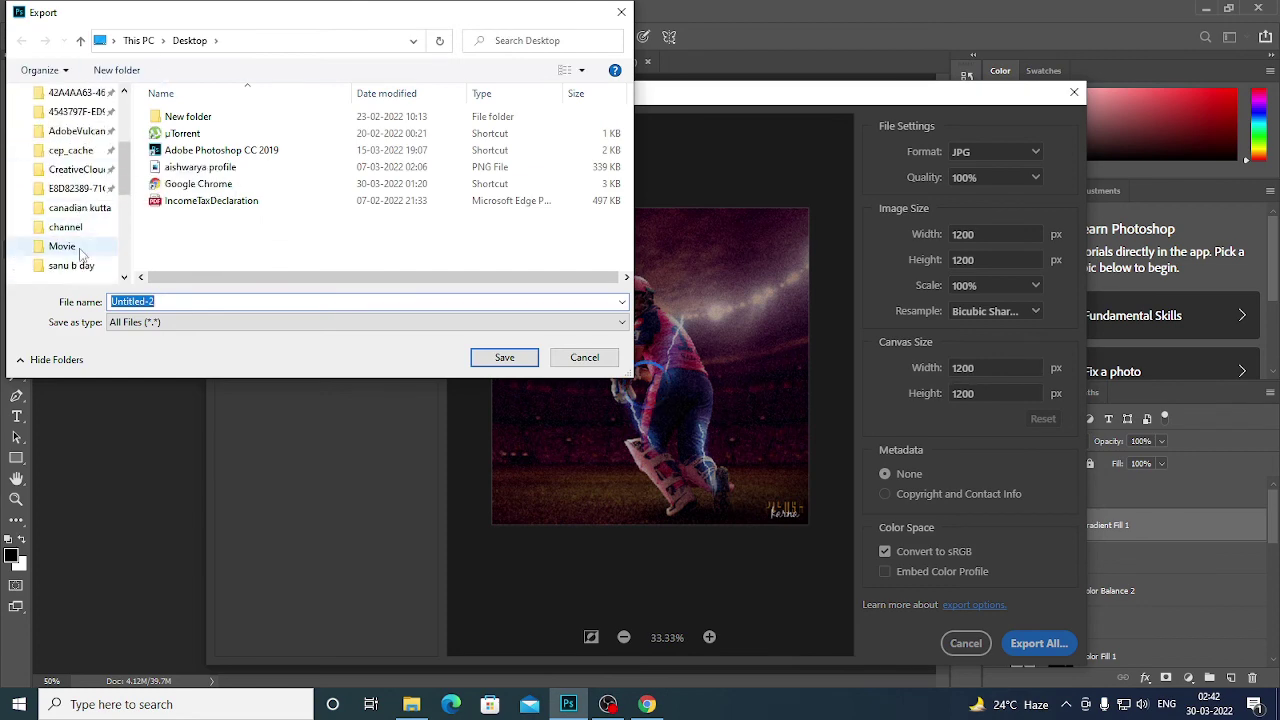
click(65, 227)
click(283, 40)
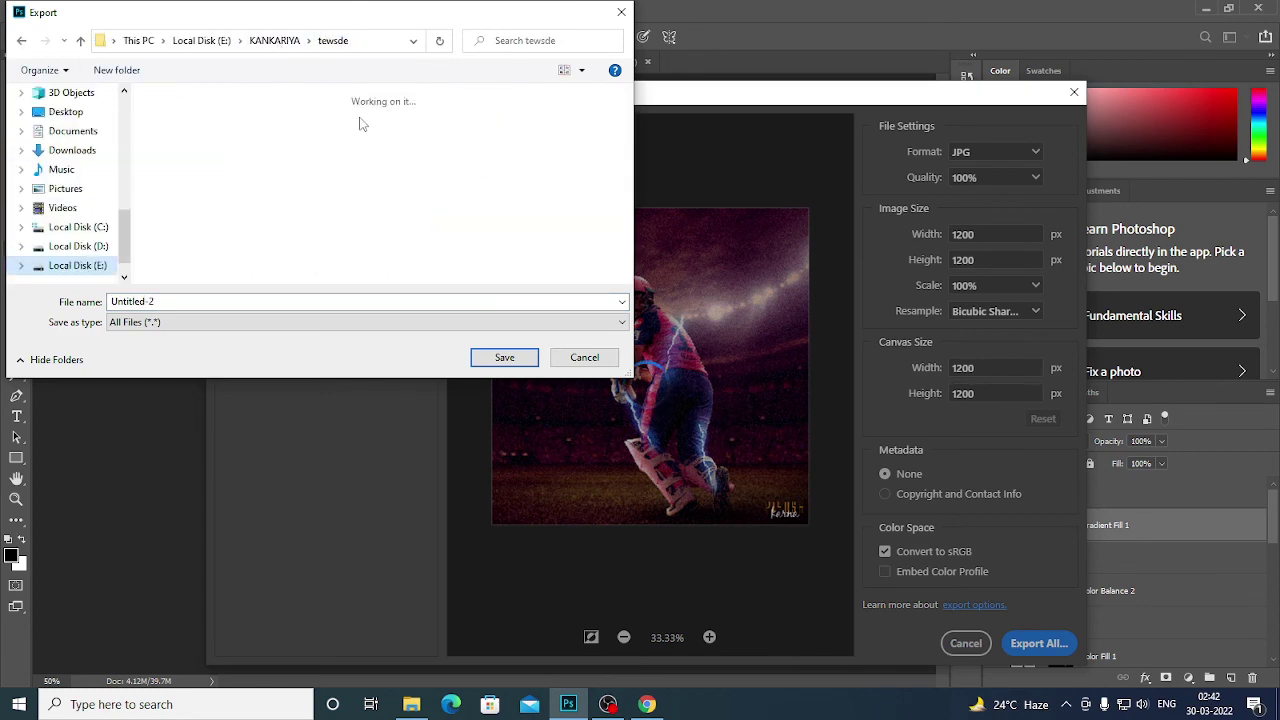
double_click(185, 255)
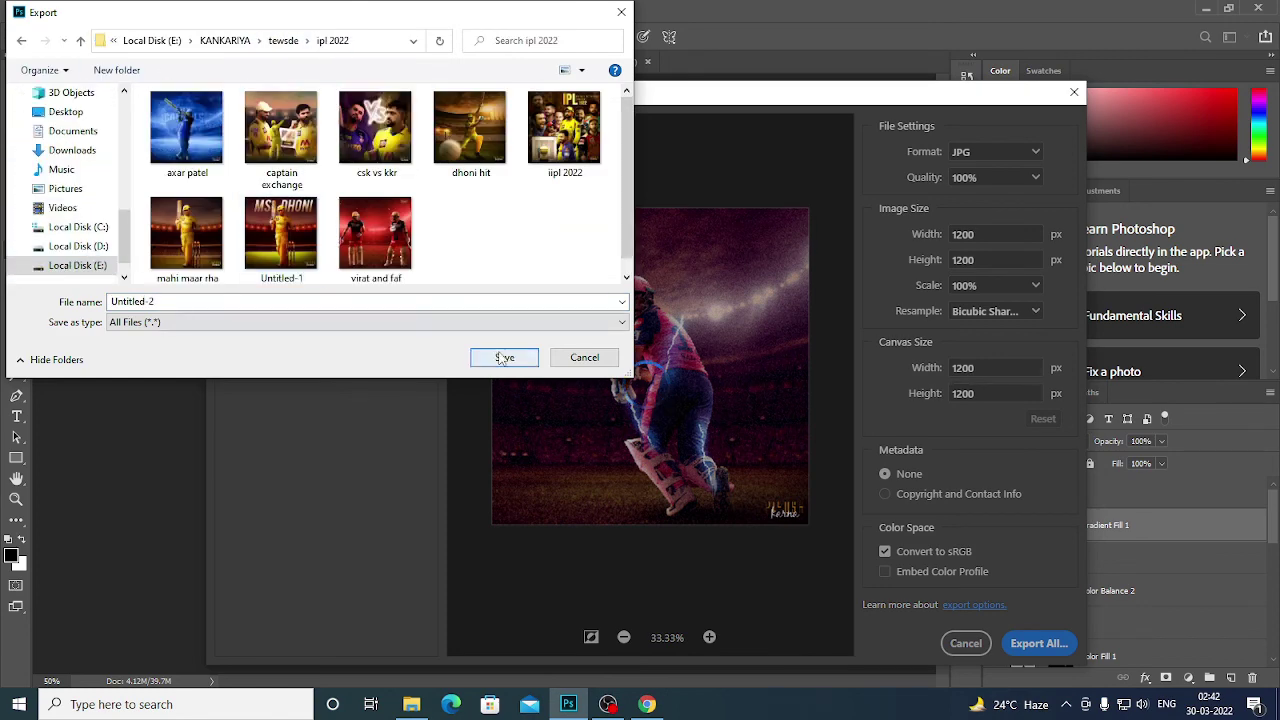
click(504, 357)
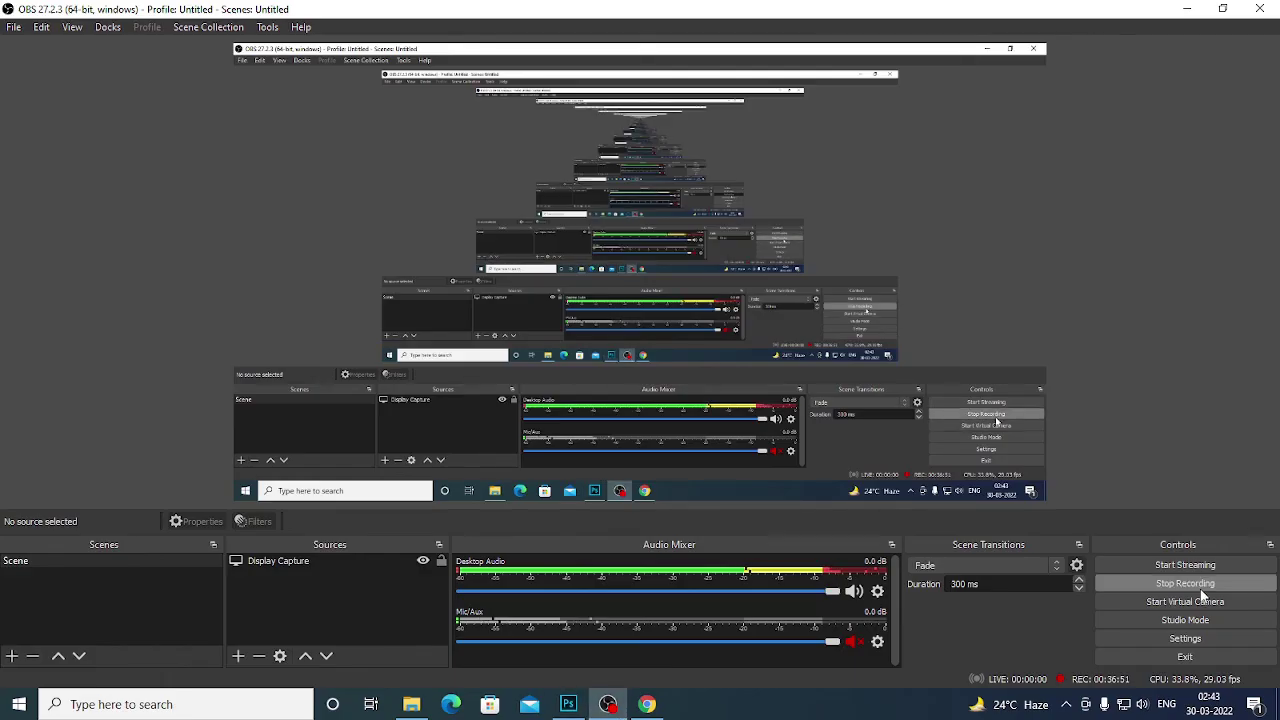